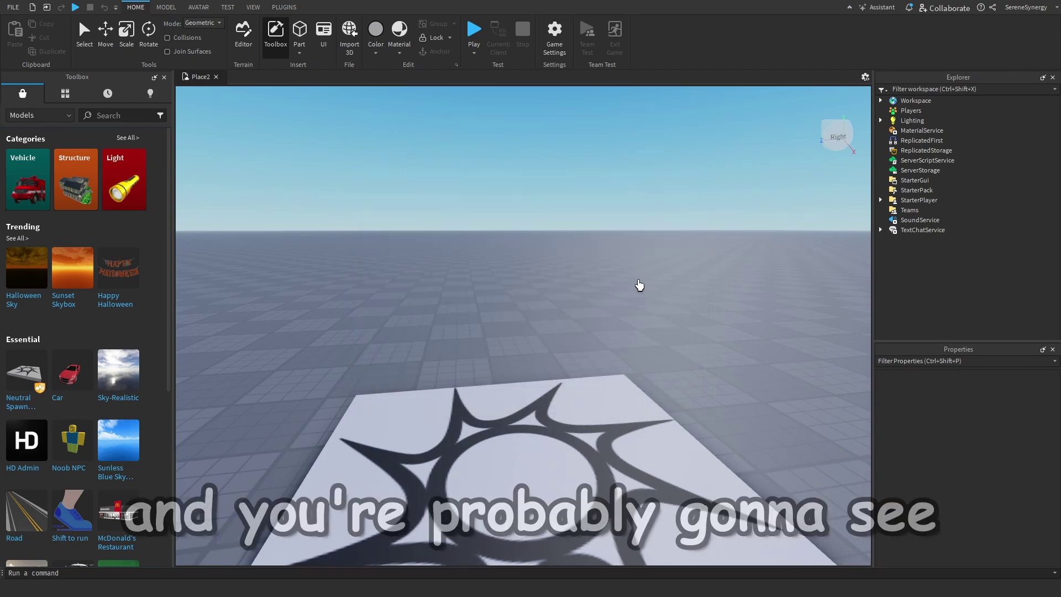
scroll(638, 285, up, 5)
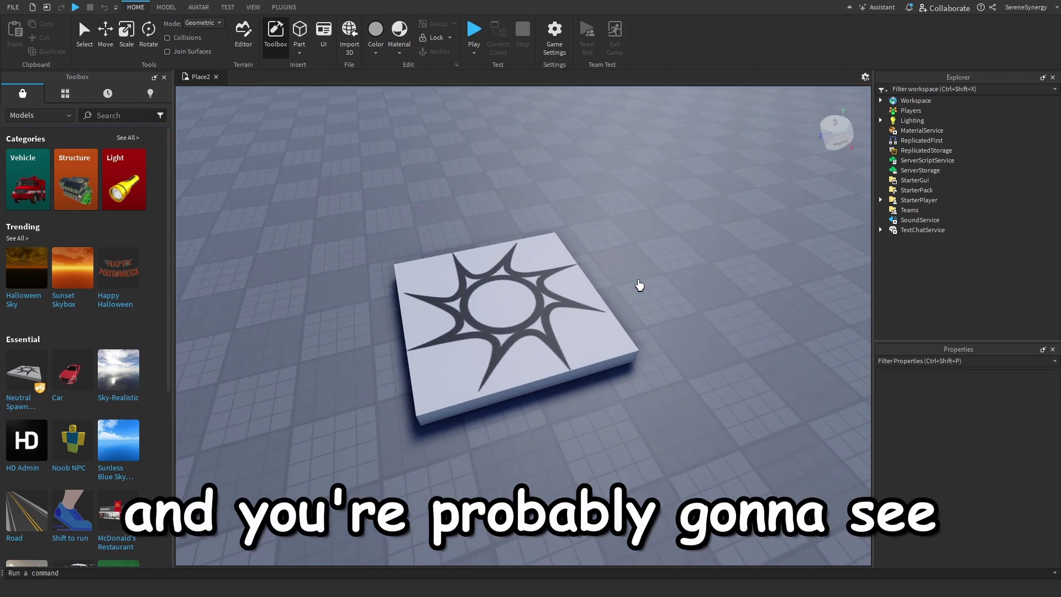
scroll(639, 285, down, 4)
mouse_move(639, 285)
right_down()
mouse_move(640, 295)
mouse_move(639, 285)
right_up()
scroll(639, 286, up, 3)
scroll(639, 286, down, 2)
right_drag(424, 254, 424, 259)
scroll(424, 255, up, 3)
scroll(424, 256, down, 2)
scroll(424, 255, up, 2)
scroll(424, 260, down, 2)
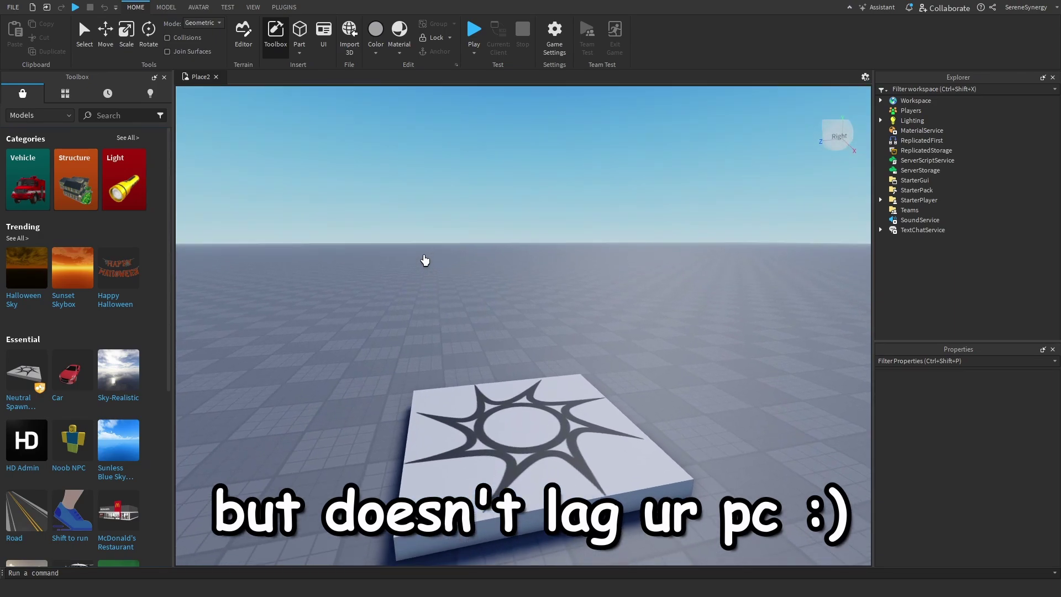
right_drag(573, 391, 574, 391)
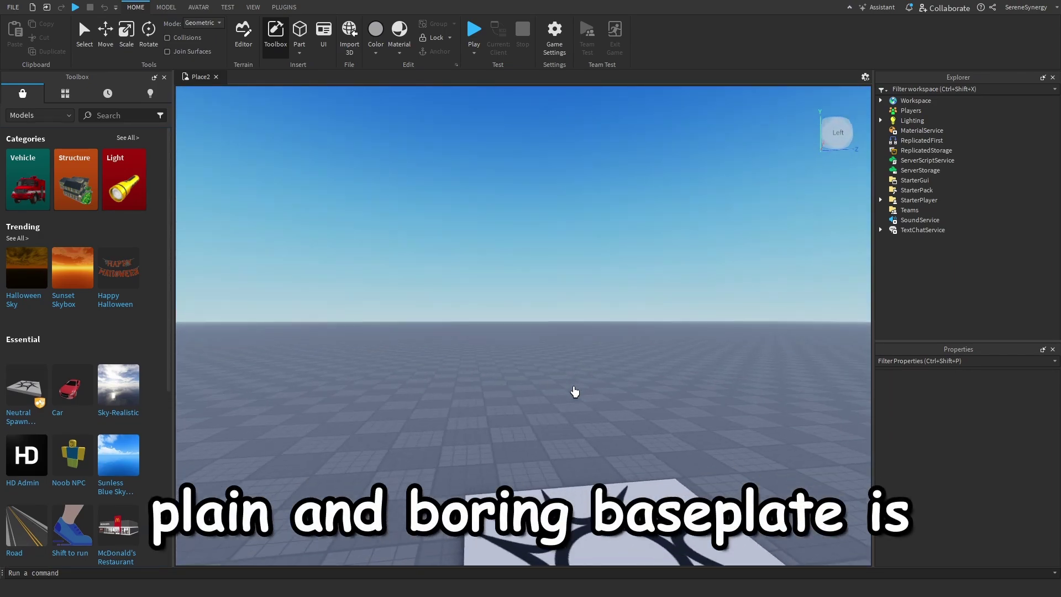
key(w)
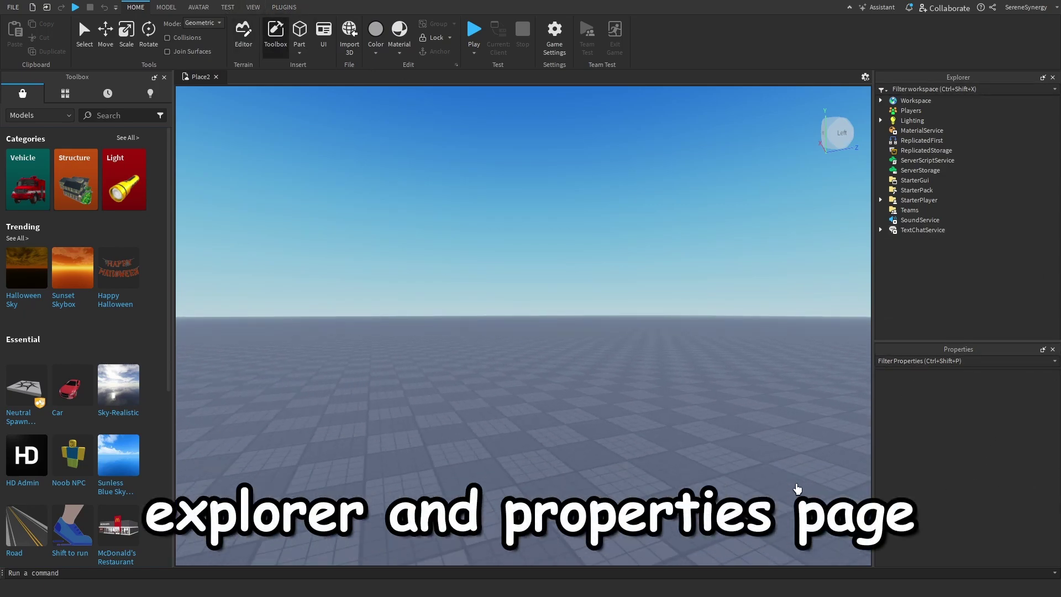
right_drag(797, 489, 621, 428)
right_drag(431, 262, 444, 265)
key(a)
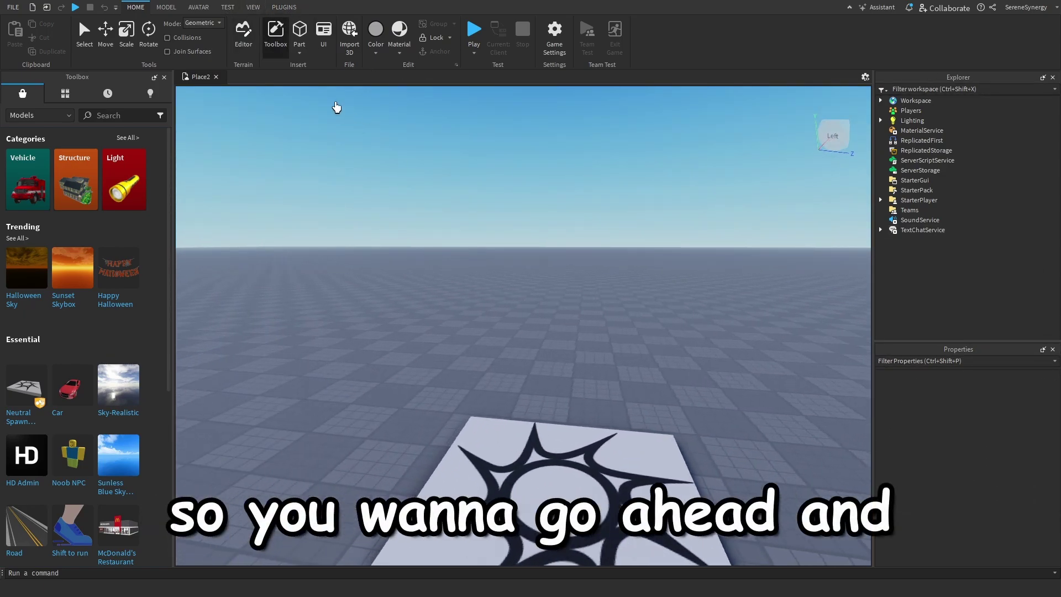
- Make sure both the Explorer and Properties windows are switched on for display
click(253, 7)
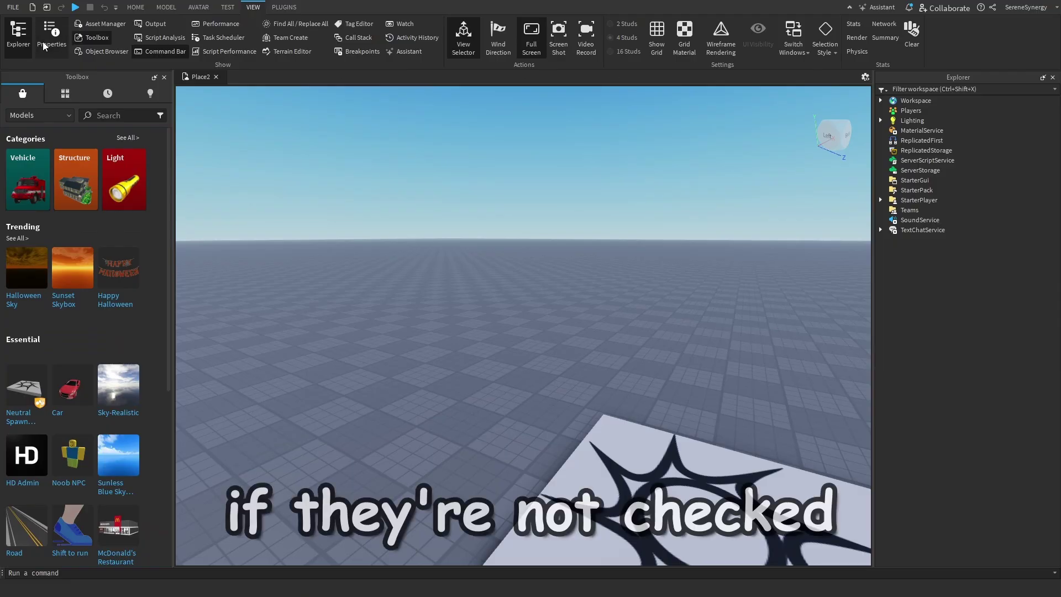
click(44, 41)
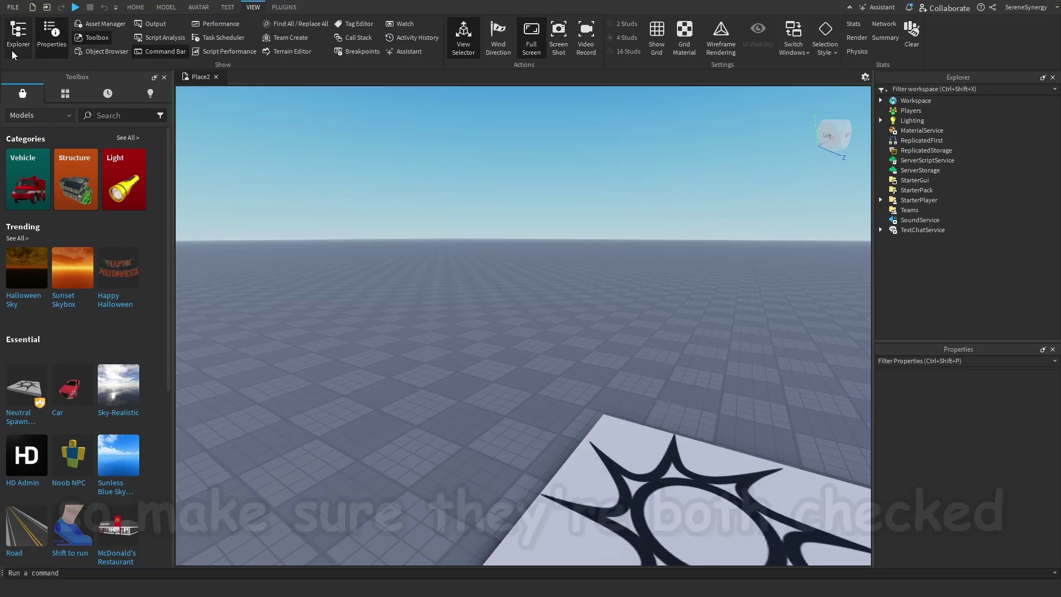
click(13, 53)
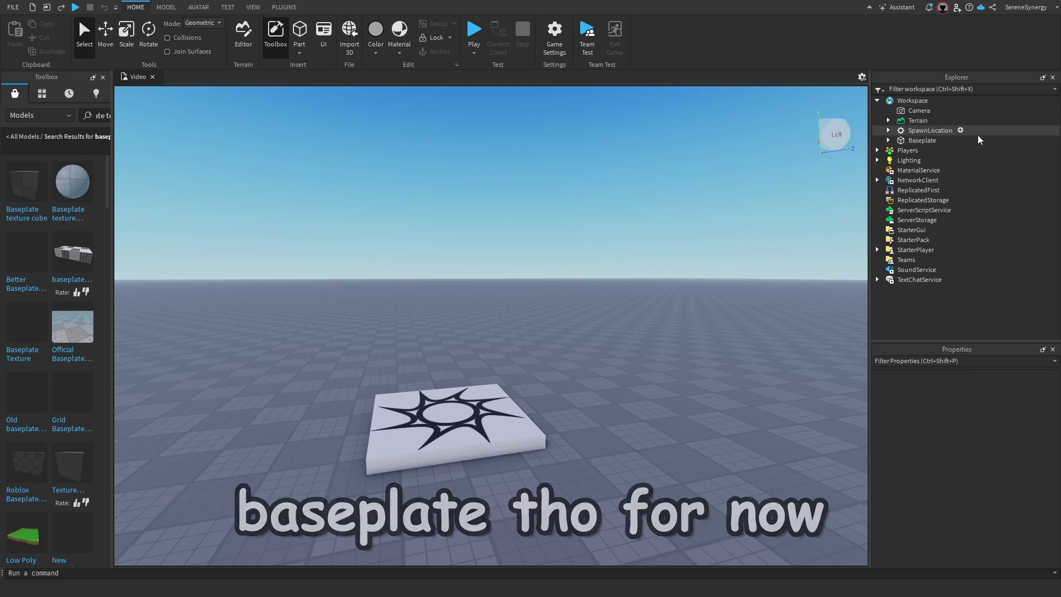
- Set the Reflectance of the Baseplate part to 0.05
click(922, 140)
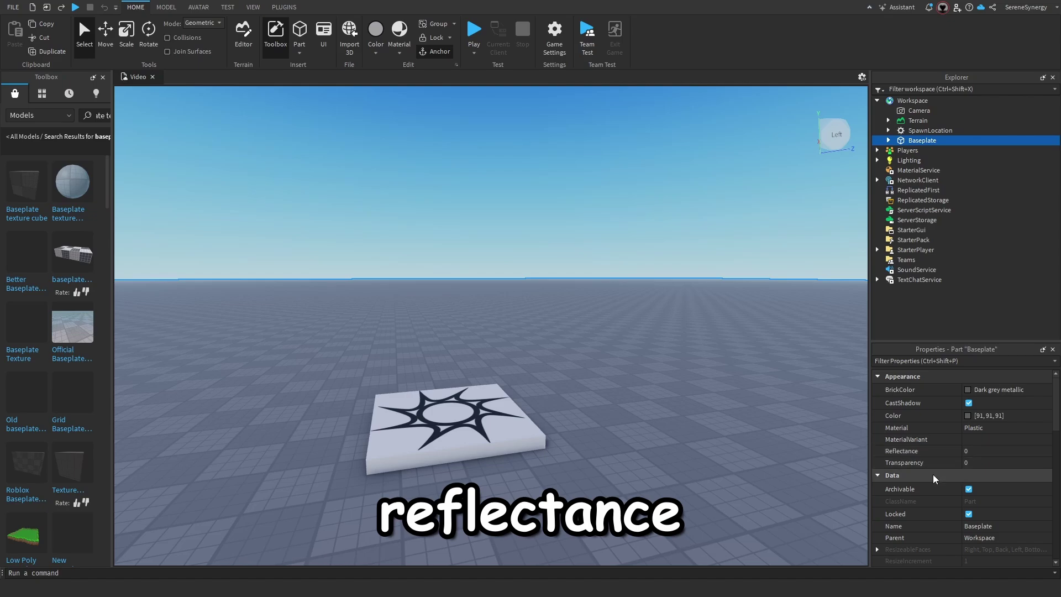
scroll(939, 475, down, 2)
scroll(972, 464, up, 2)
click(989, 451)
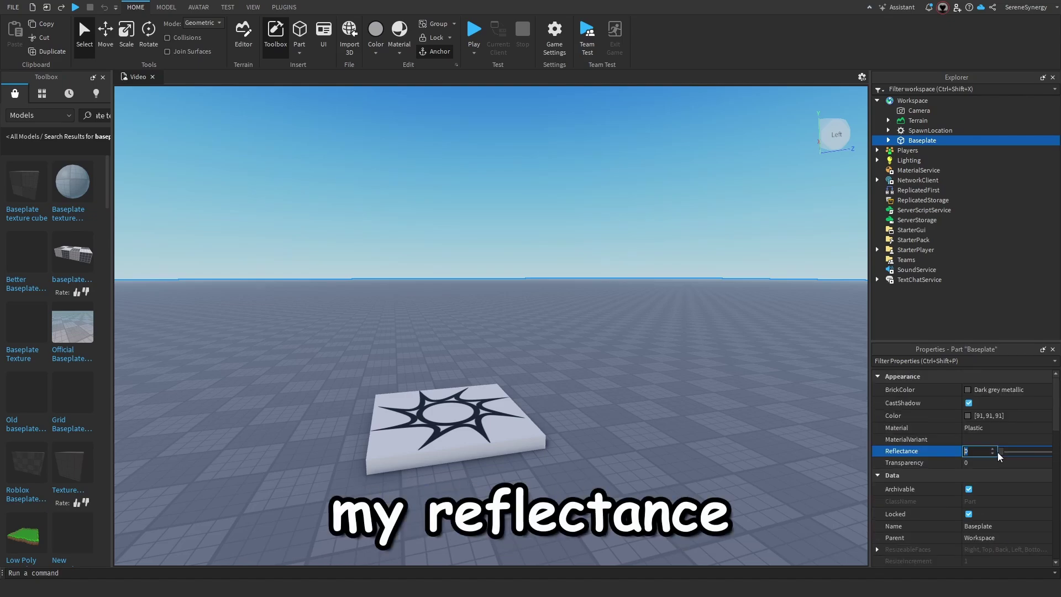
text(.05)
key(Return)
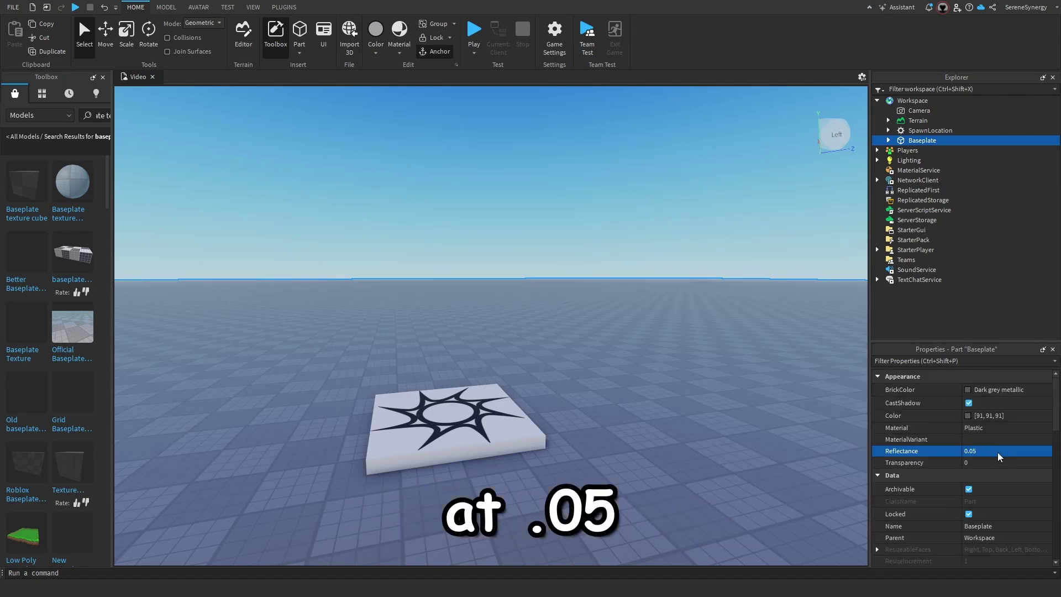
- Try out the Baseplate's Transparency slider and leave the value at 0
right_drag(603, 447, 603, 449)
key(s)
key(w)
key(s)
key(w)
key(s)
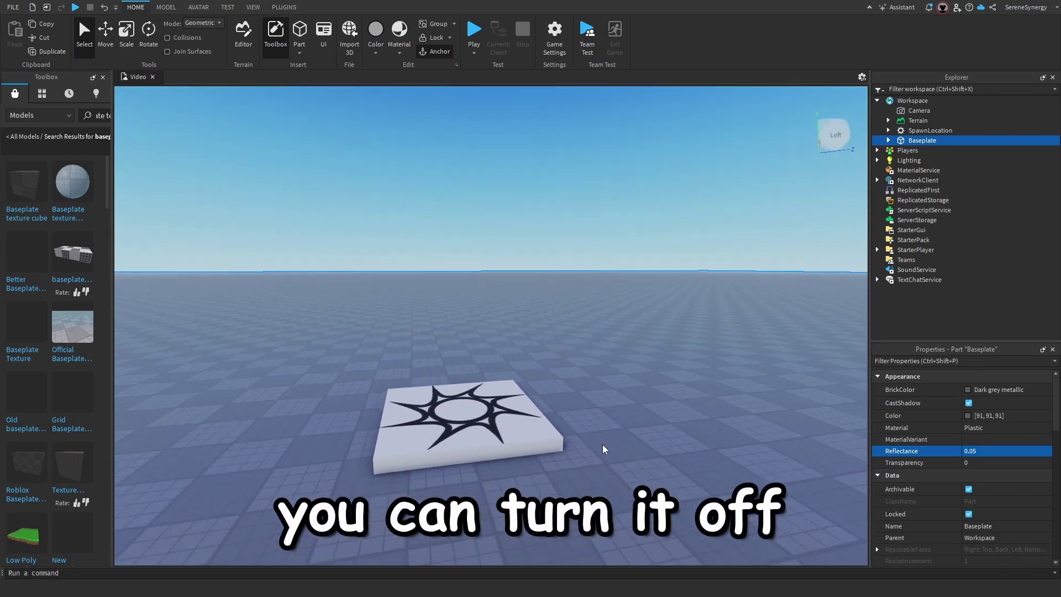
click(968, 463)
mouse_move(1000, 463)
mouse_down()
mouse_move(1054, 463)
mouse_move(996, 469)
mouse_up()
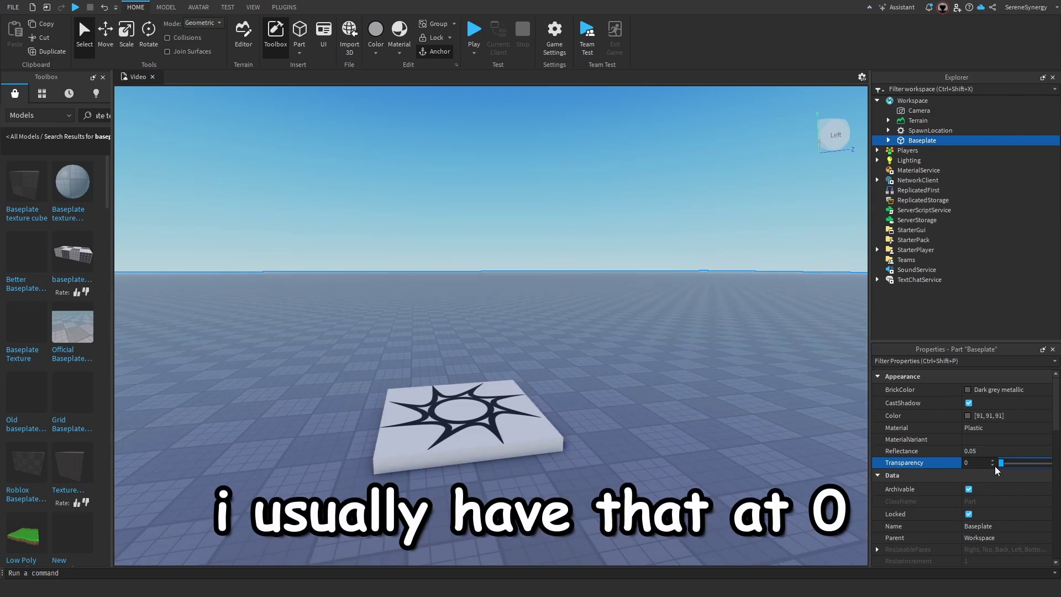
click(963, 461)
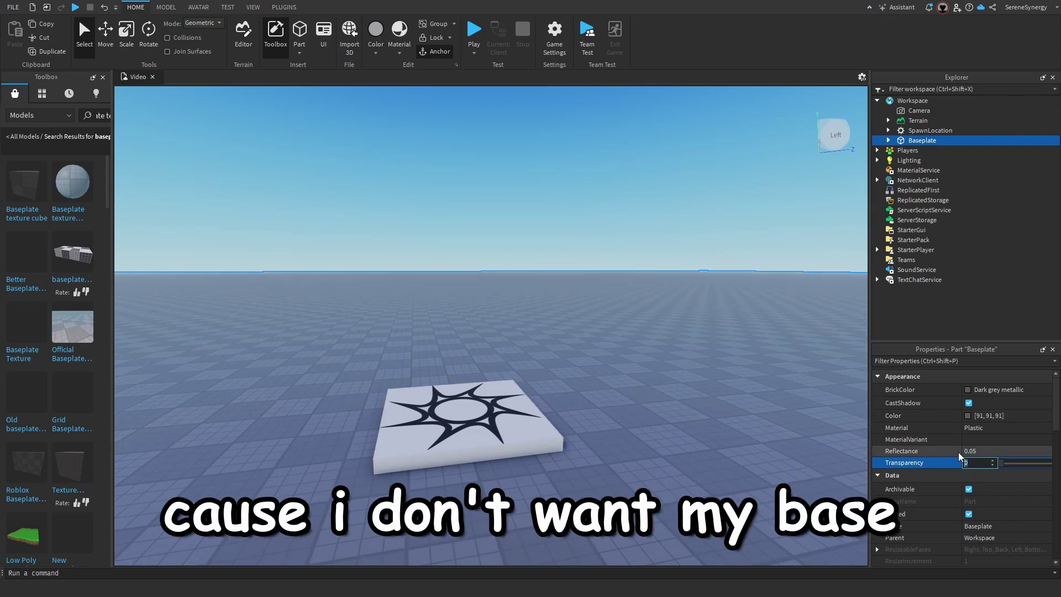
- Recolour the Baseplate black, using Color 0, 0, 0 and the BrickColor Really black
click(967, 416)
click(662, 309)
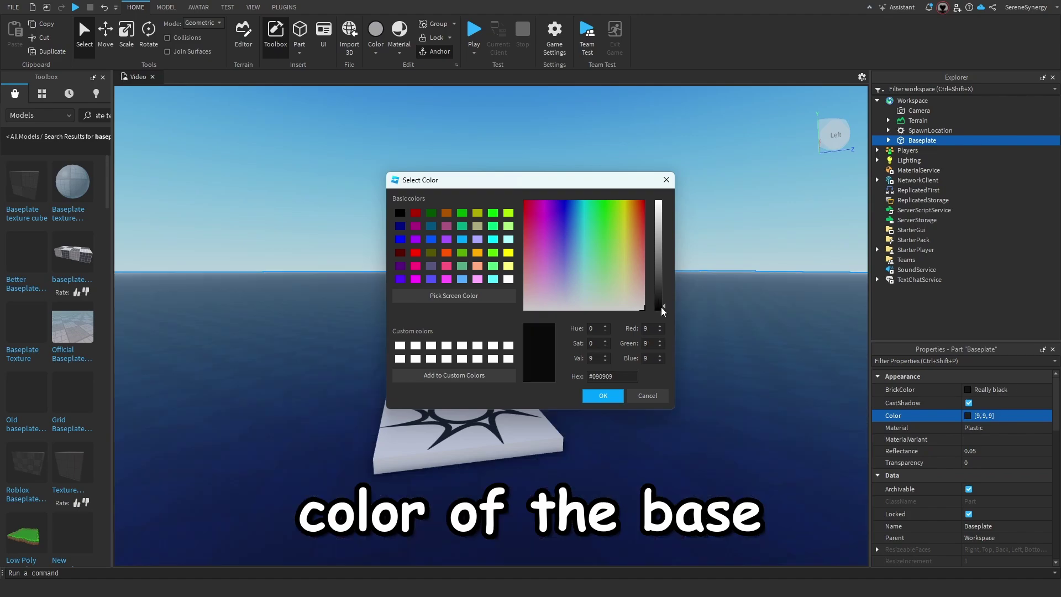
click(603, 396)
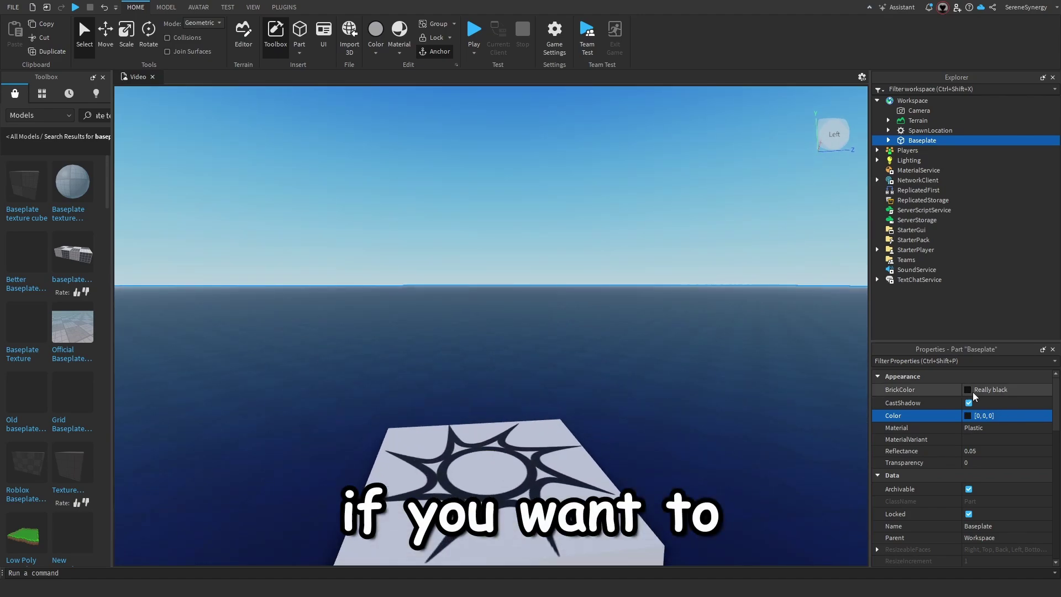
click(989, 389)
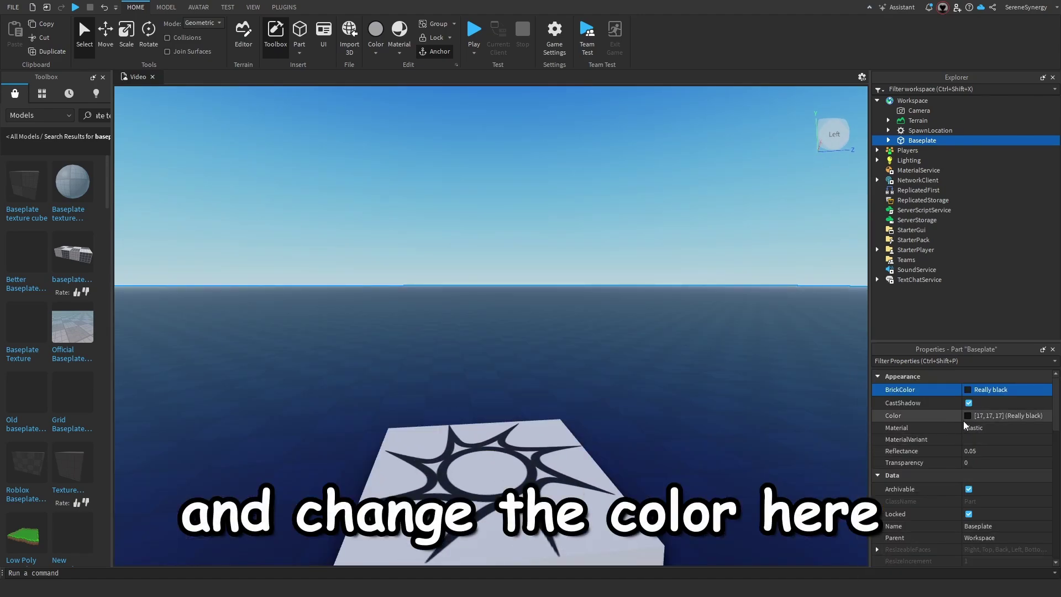
click(967, 416)
click(603, 395)
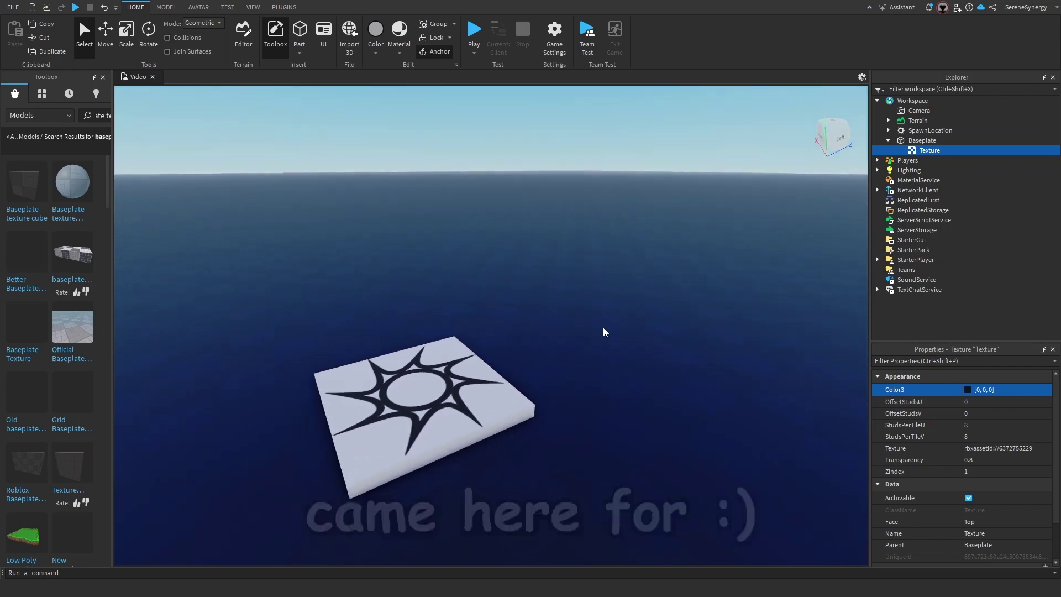
click(992, 447)
click(994, 449)
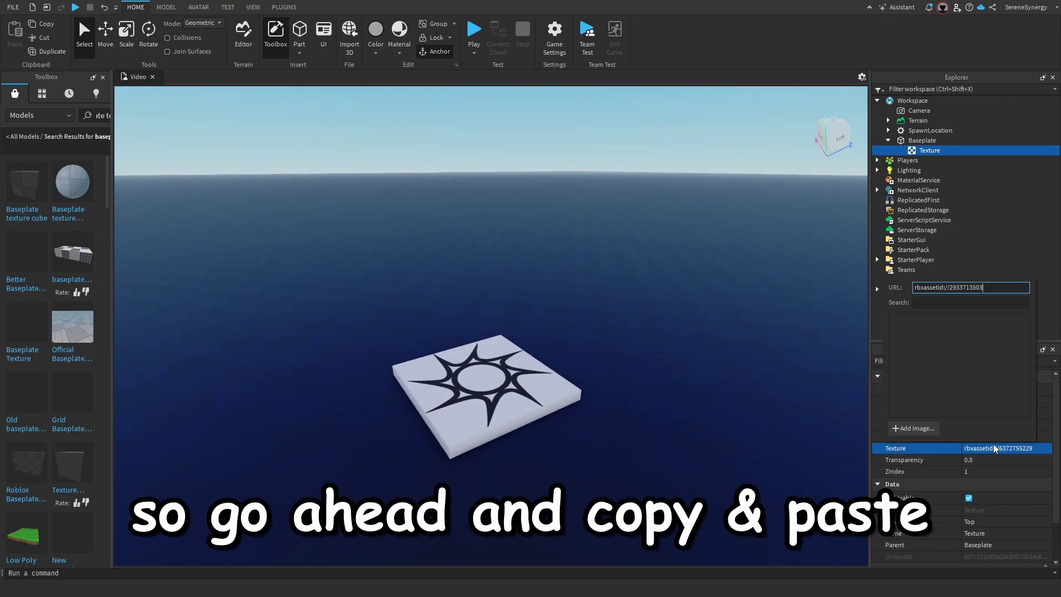
key(Return)
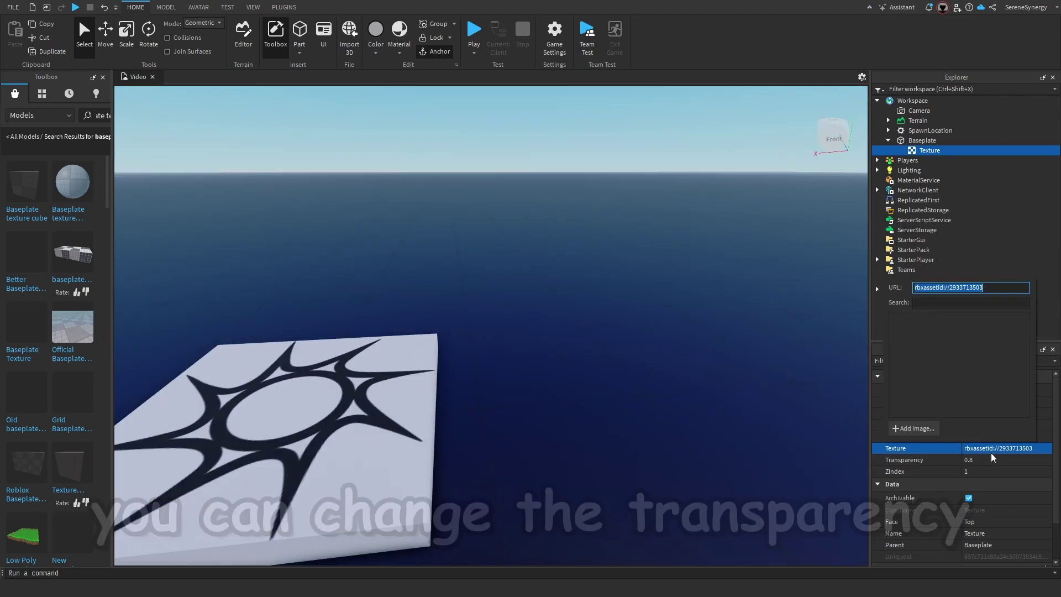
- Set the Baseplate Texture's Transparency to 0 and its Color3 to white (255, 255, 255)
click(995, 459)
drag(1037, 463, 986, 473)
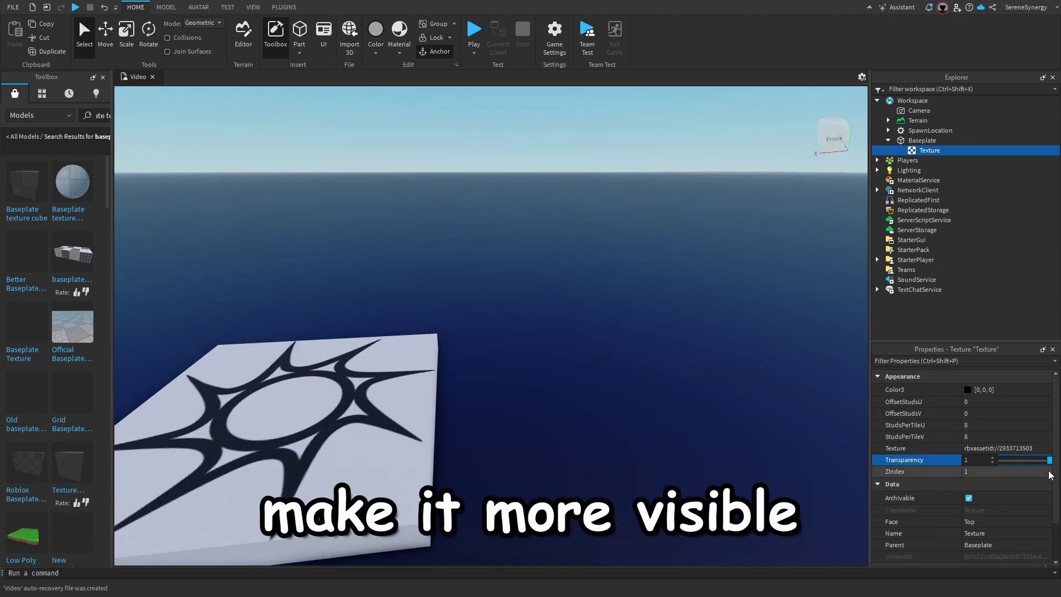
click(966, 390)
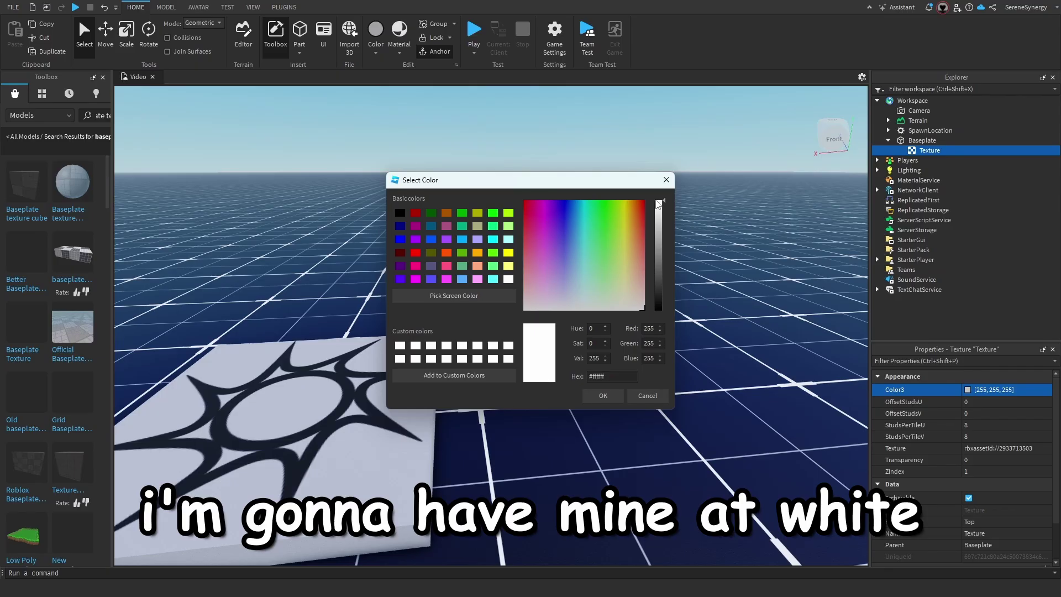
click(603, 395)
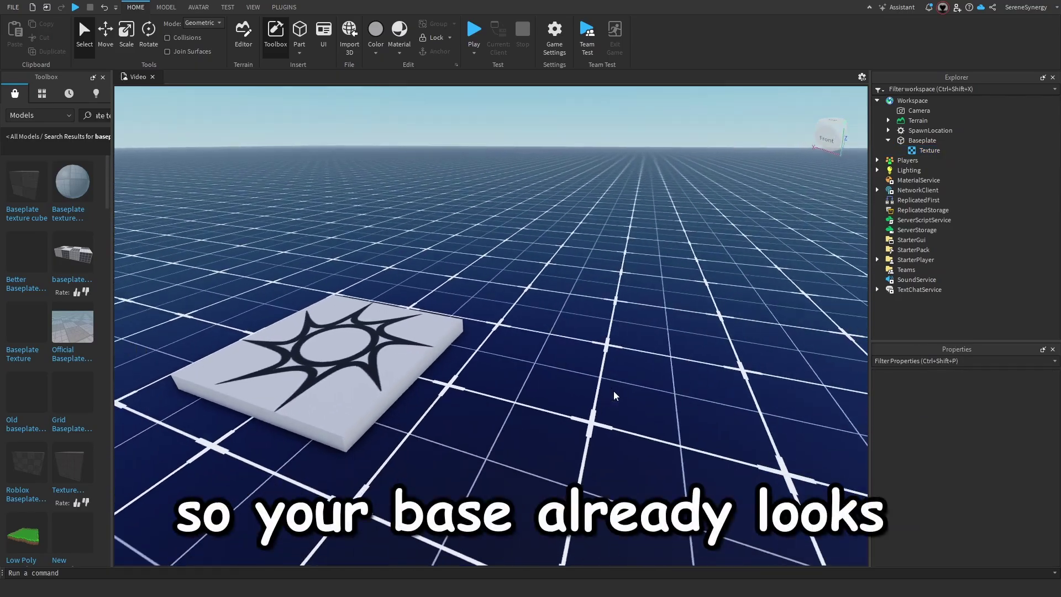
- Raise the SpawnLocation about 0.4 studs above the baseplate with the Move tool
scroll(607, 393, down, 5)
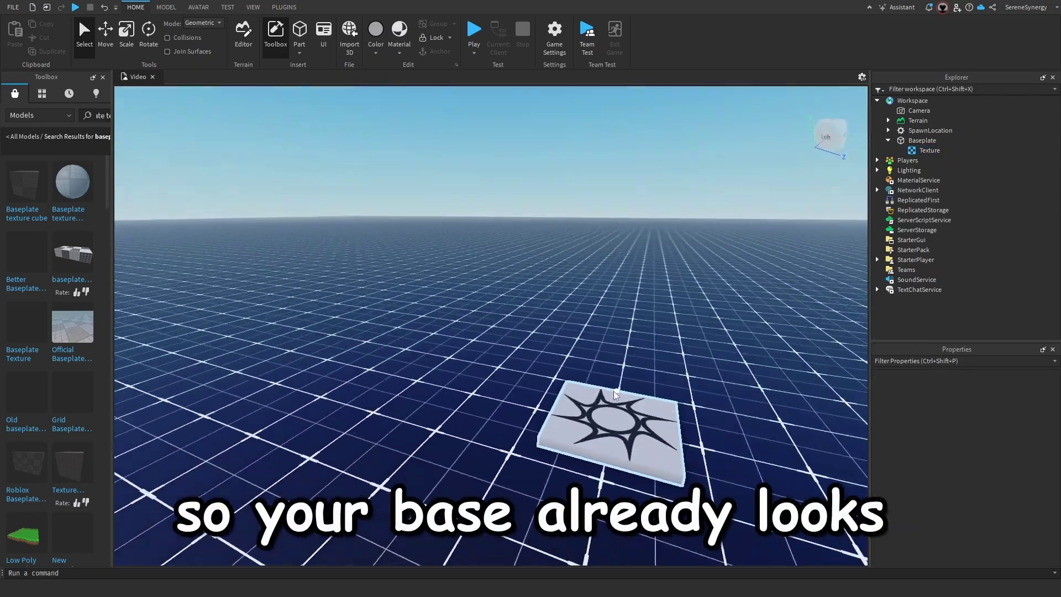
scroll(613, 395, down, 5)
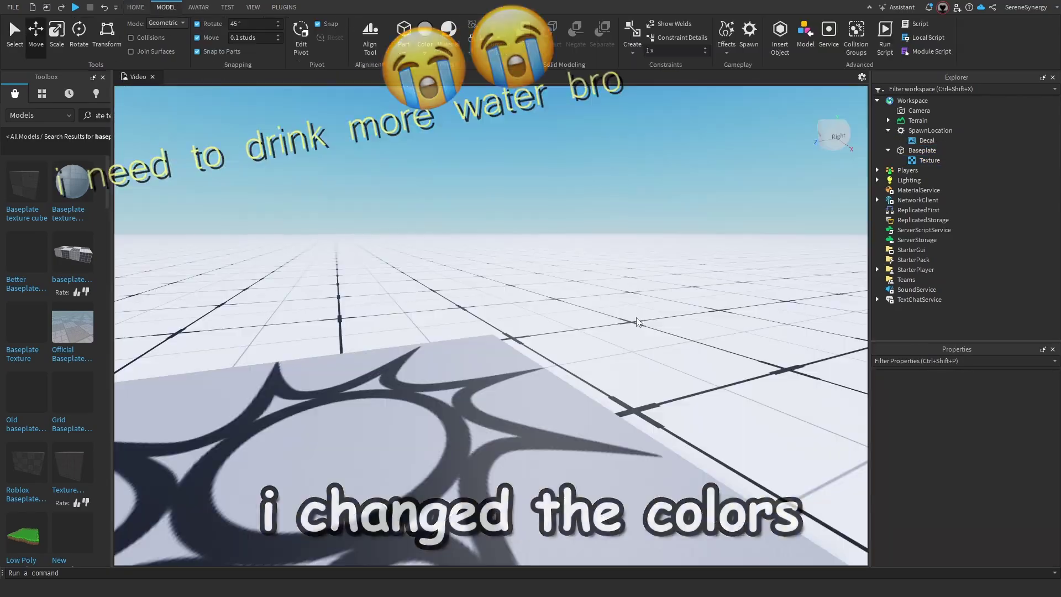
right_drag(638, 322, 638, 322)
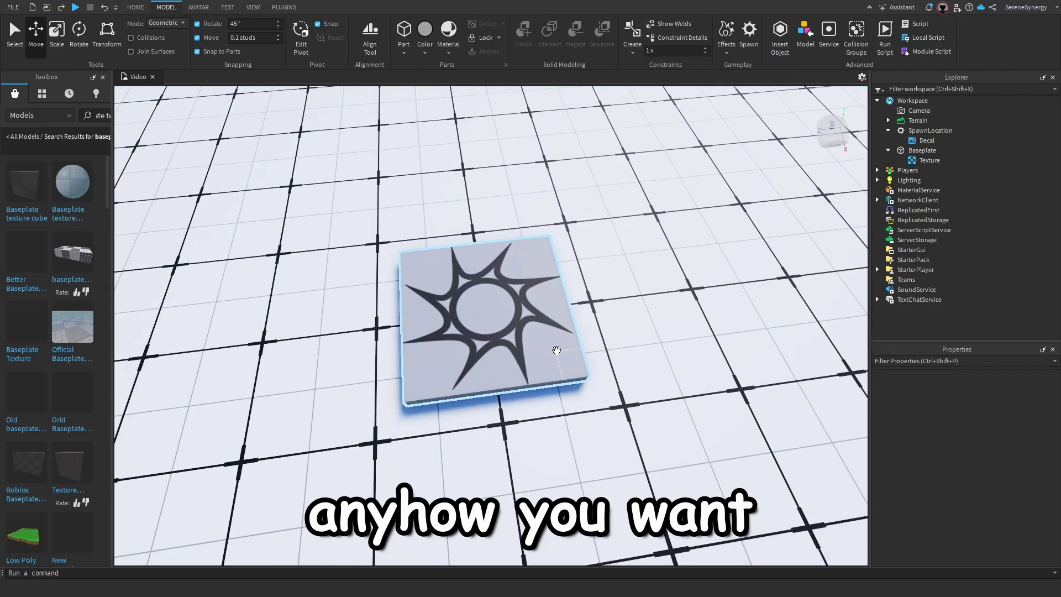
scroll(554, 358, up, 2)
click(554, 358)
right_drag(478, 400, 479, 400)
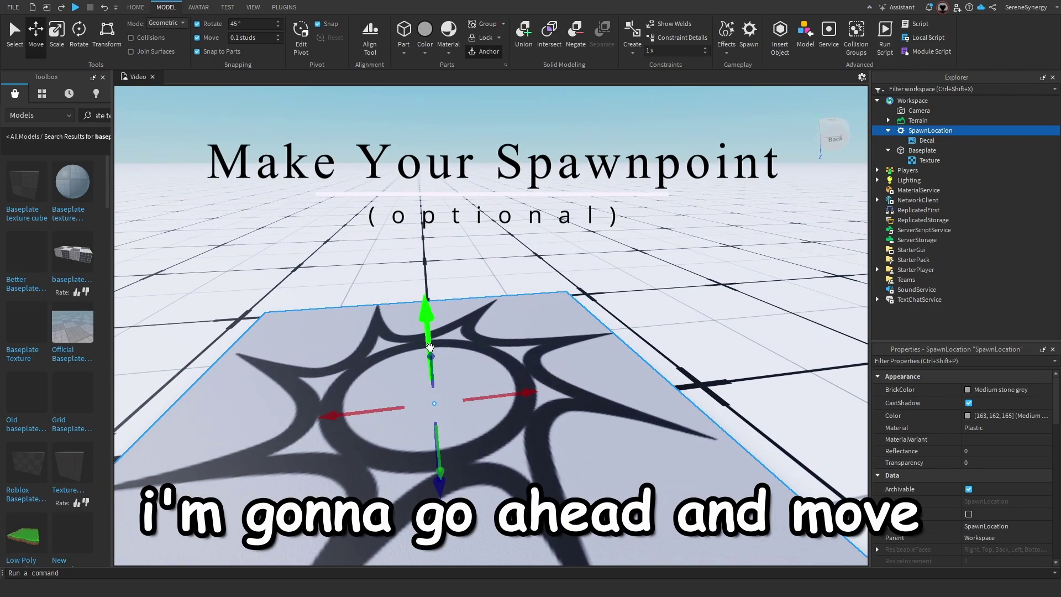
drag(428, 342, 426, 330)
right_drag(426, 330, 426, 330)
scroll(426, 331, down, 4)
scroll(403, 270, up, 1)
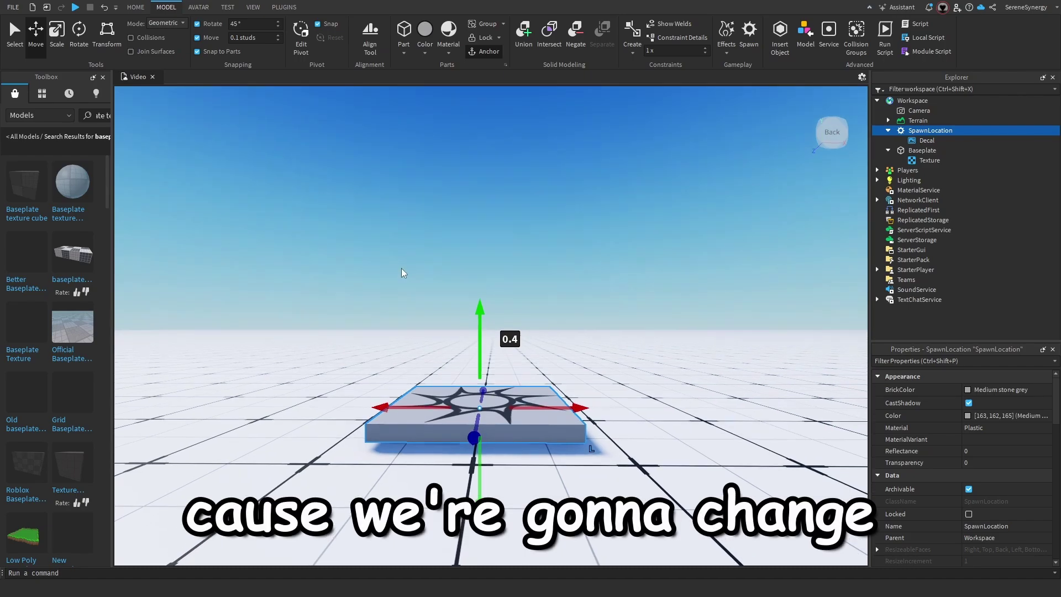
- Try out the transparency of the SpawnLocation's Decal, and delete that Decal
right_drag(415, 253, 418, 248)
scroll(417, 250, up, 1)
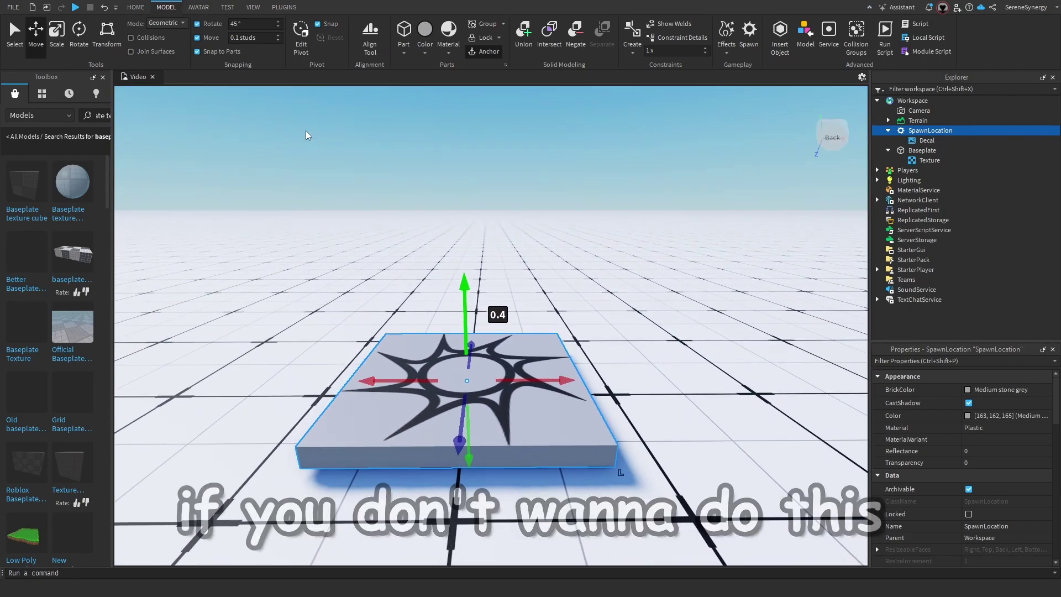
right_drag(330, 199, 330, 199)
scroll(329, 199, up, 3)
scroll(330, 199, down, 4)
click(927, 142)
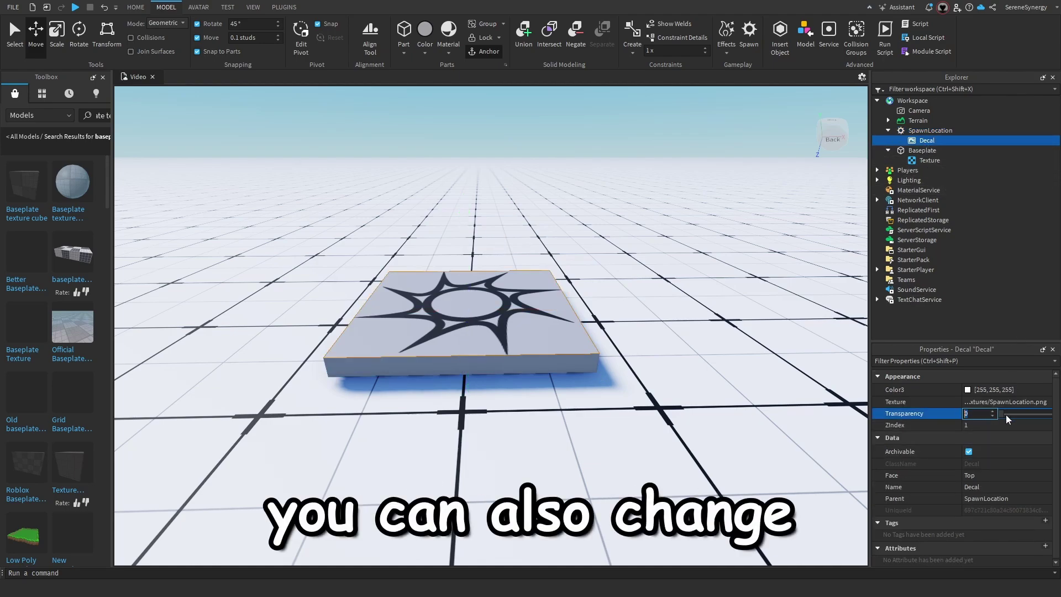
drag(1019, 415, 1043, 415)
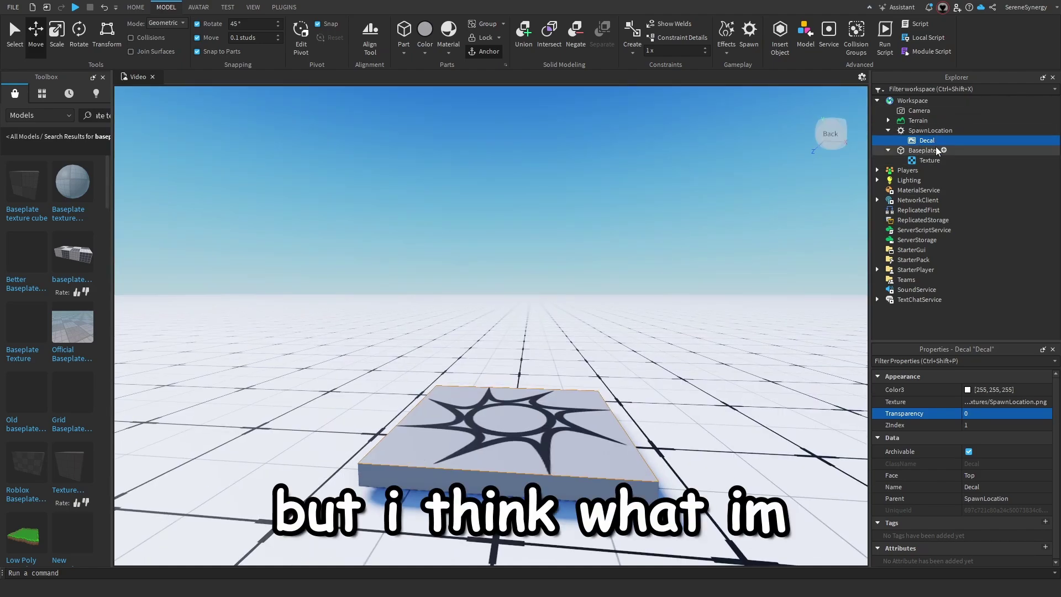
drag(937, 150, 934, 141)
key(Delete)
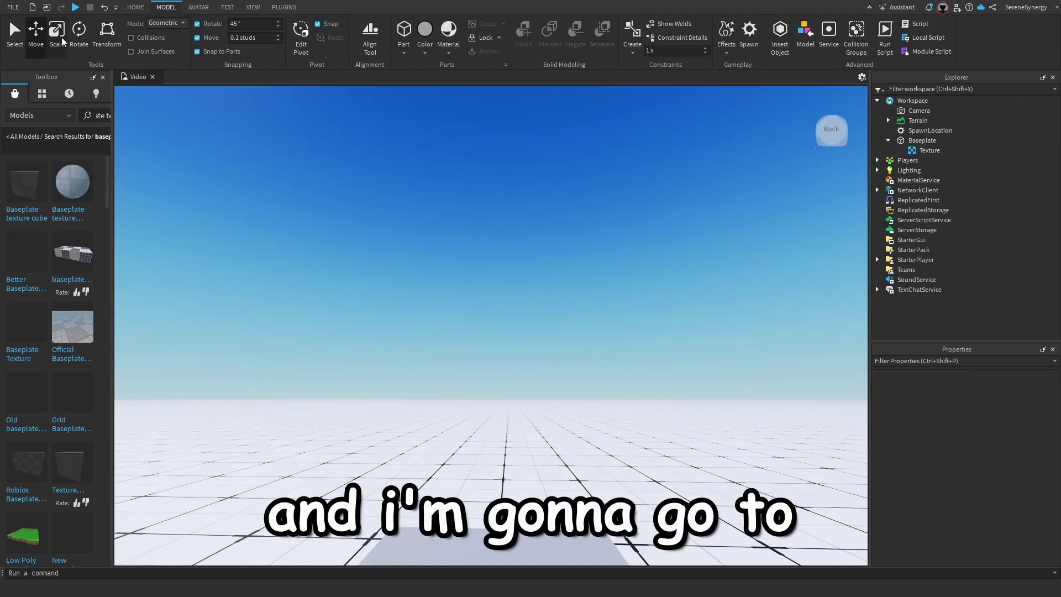
- Scale the SpawnLocation down to a smaller, roughly square footprint on the baseplate
click(59, 34)
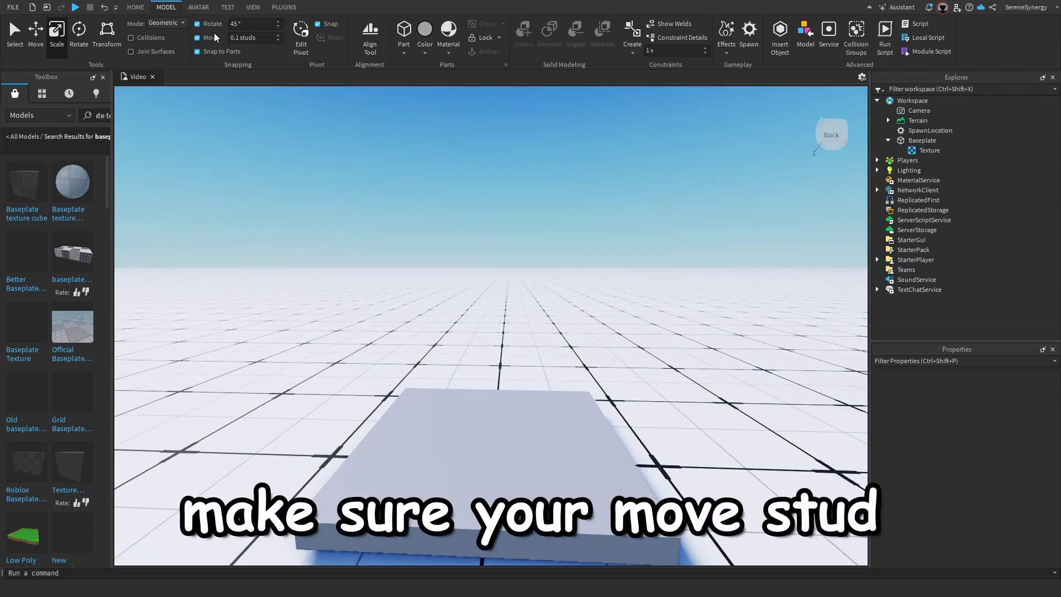
scroll(486, 287, up, 3)
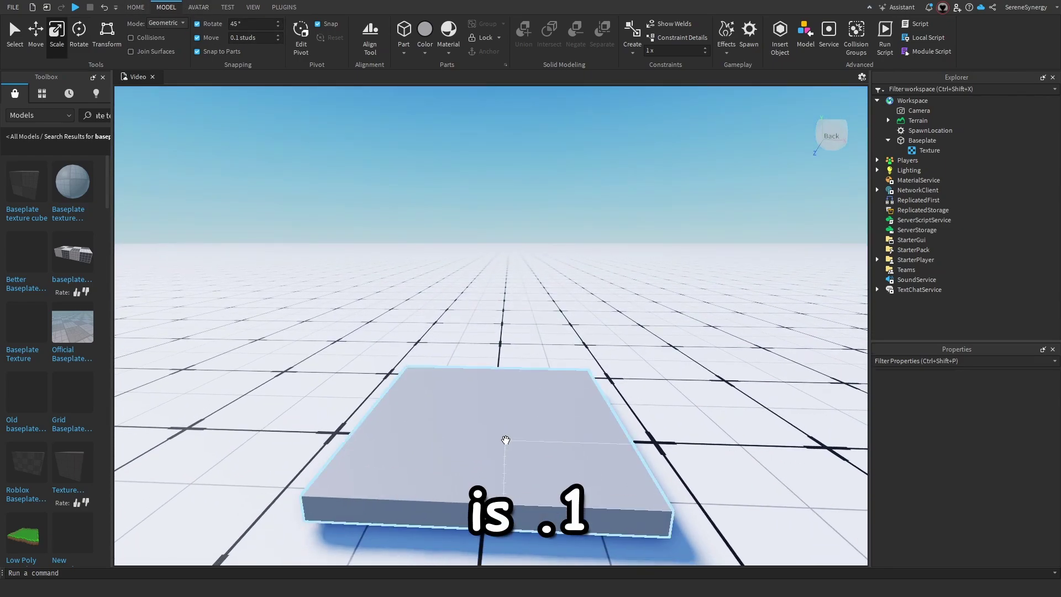
click(486, 371)
drag(497, 369, 495, 391)
right_drag(495, 391, 618, 410)
drag(630, 379, 601, 373)
drag(399, 554, 427, 459)
right_drag(427, 459, 475, 241)
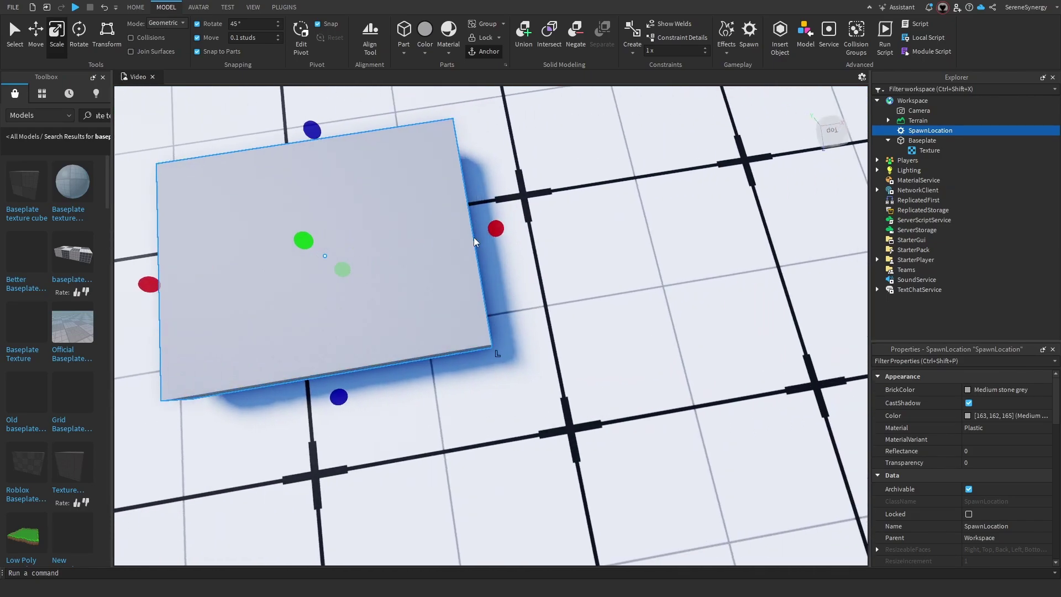
drag(496, 229, 437, 244)
right_drag(437, 243, 530, 313)
scroll(475, 279, up, 3)
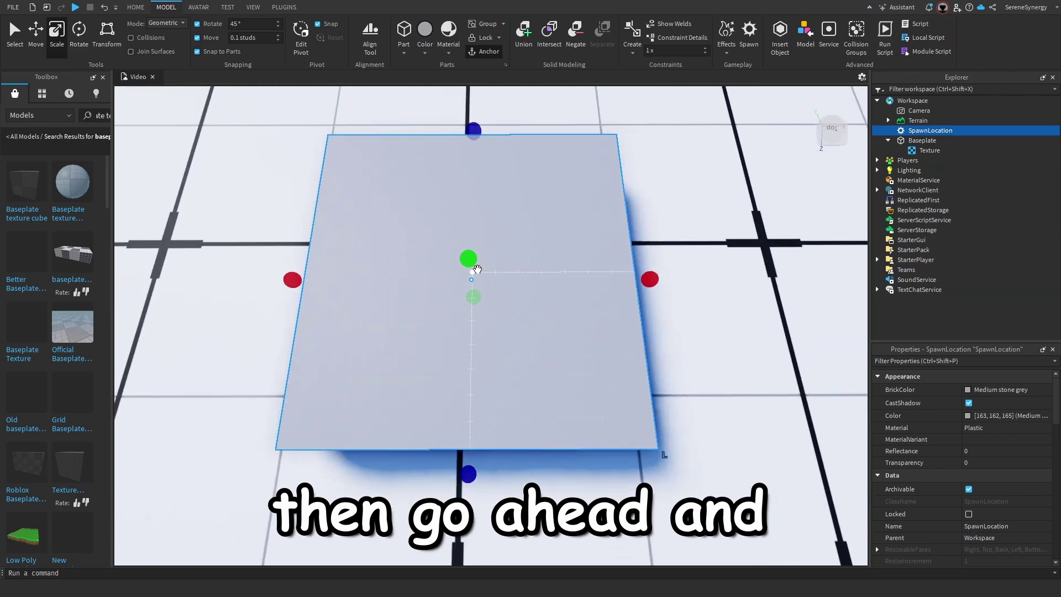
- Reduce the SpawnLocation's height with the Scale tool until it is a thin slab
drag(468, 257, 471, 280)
right_drag(672, 403, 673, 403)
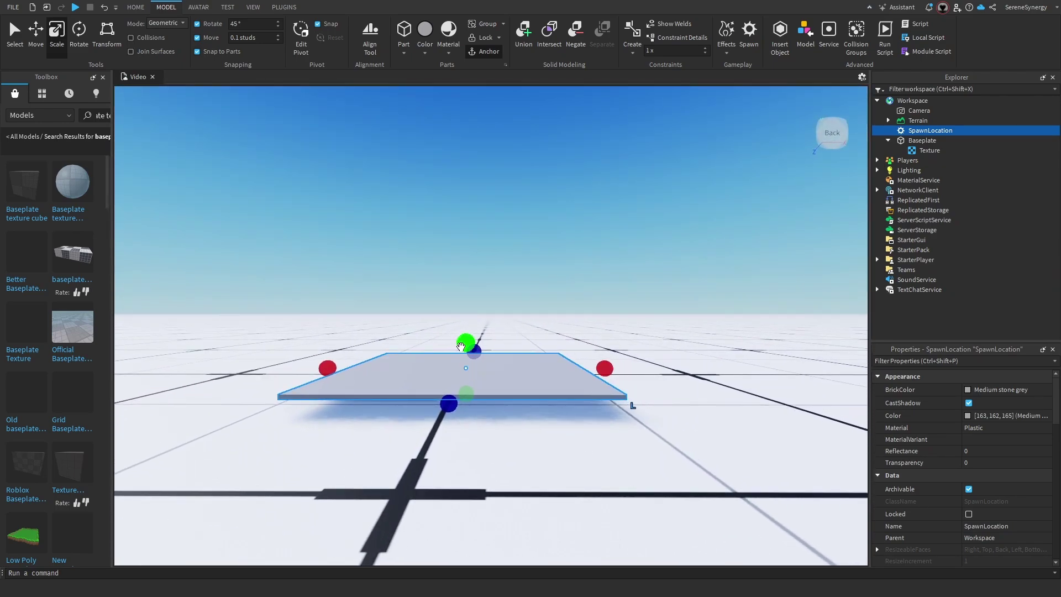
right_drag(467, 367, 526, 367)
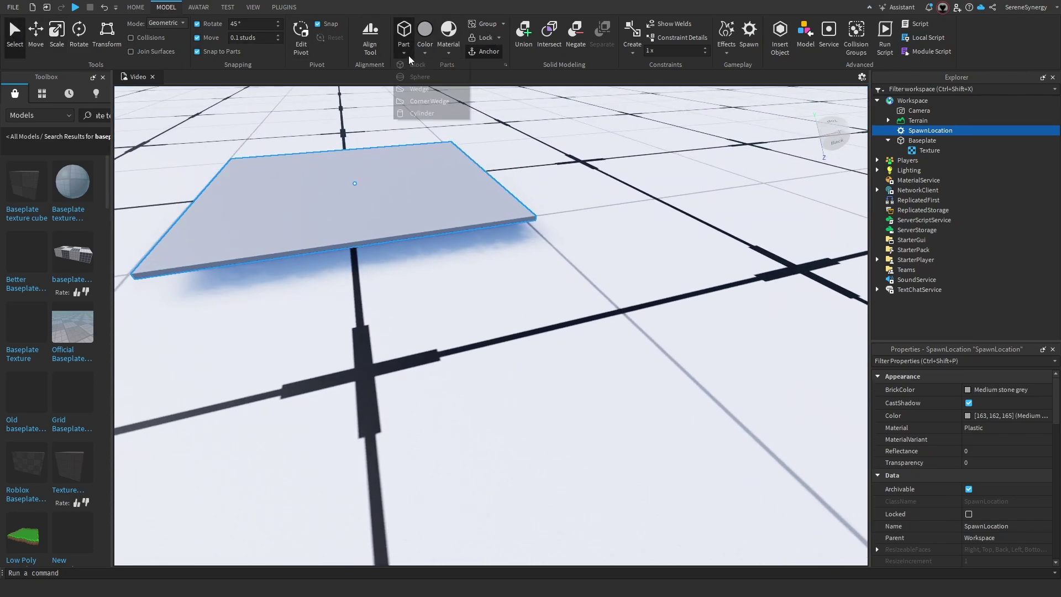
- Insert a block part beside the SpawnLocation and scale it horizontally until it covers the SpawnLocation's footprint
click(426, 70)
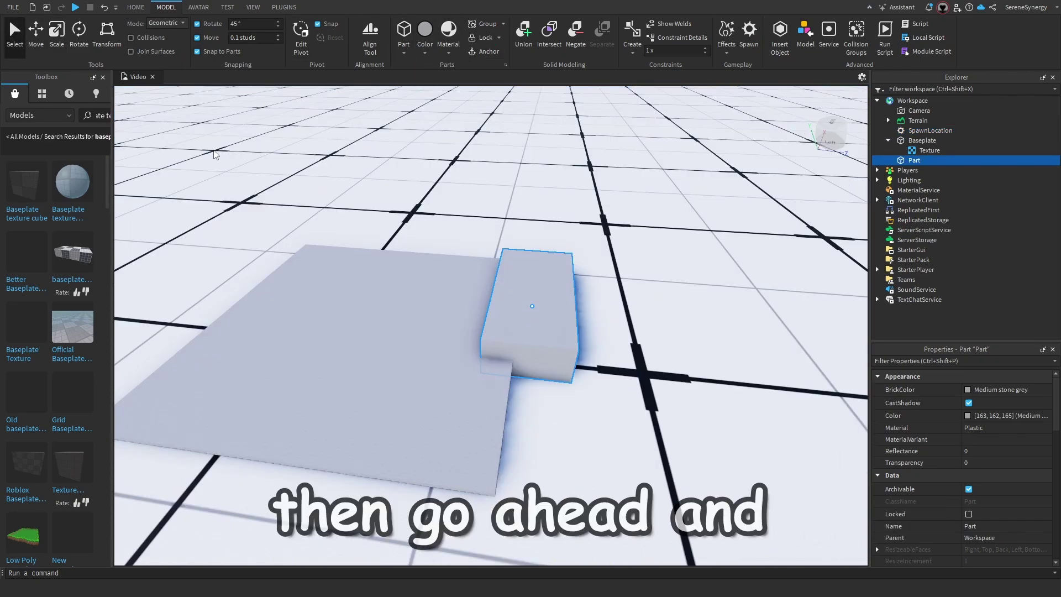
click(57, 37)
right_drag(648, 449, 648, 449)
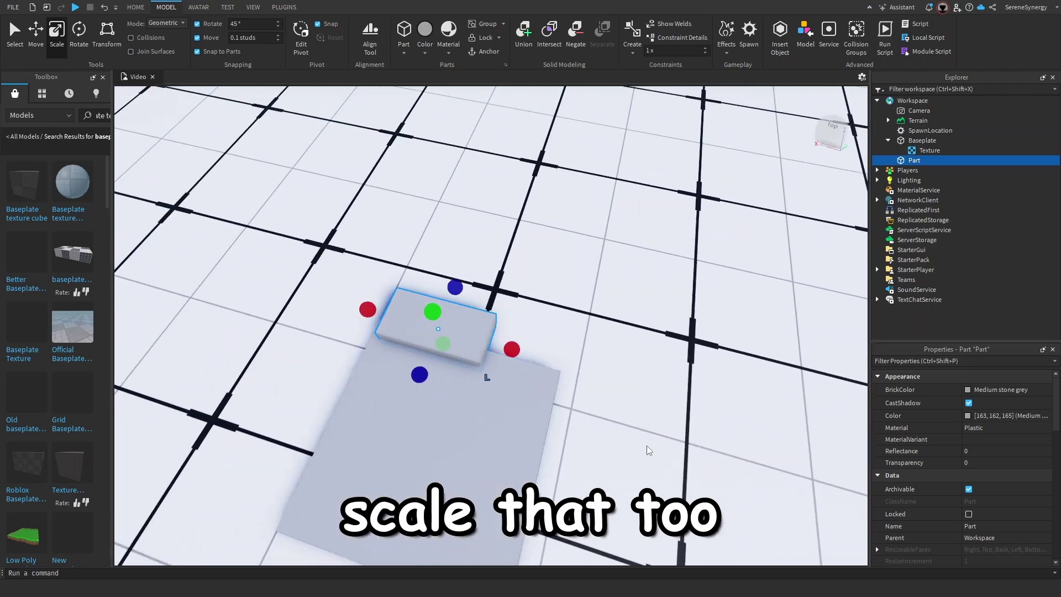
drag(367, 309, 360, 304)
right_drag(562, 350, 561, 350)
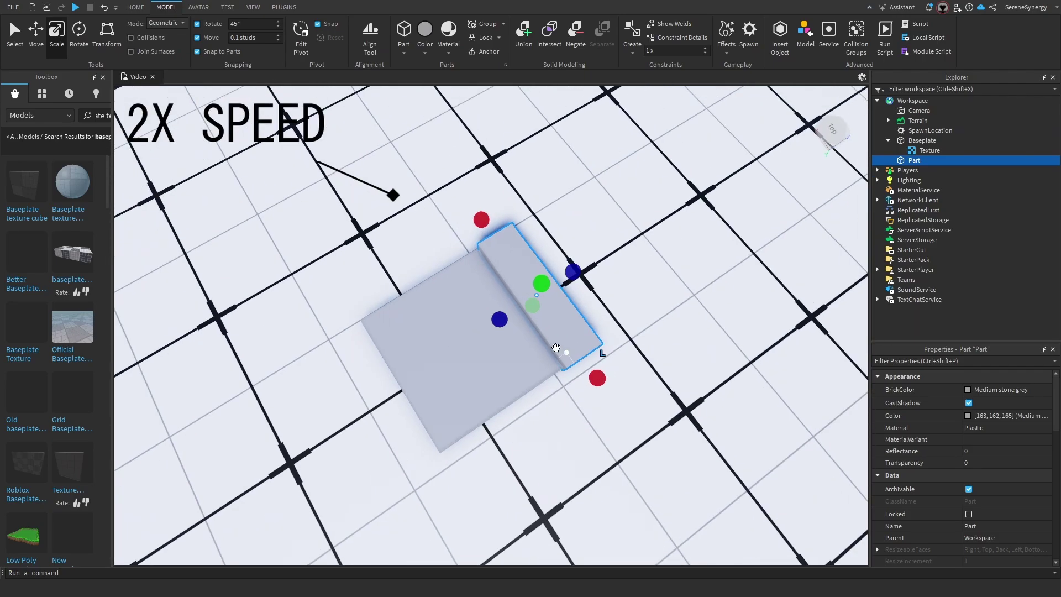
drag(497, 315, 372, 402)
- Flatten the new block part by scaling down its height
right_drag(619, 409, 563, 379)
scroll(620, 410, up, 5)
scroll(620, 410, down, 5)
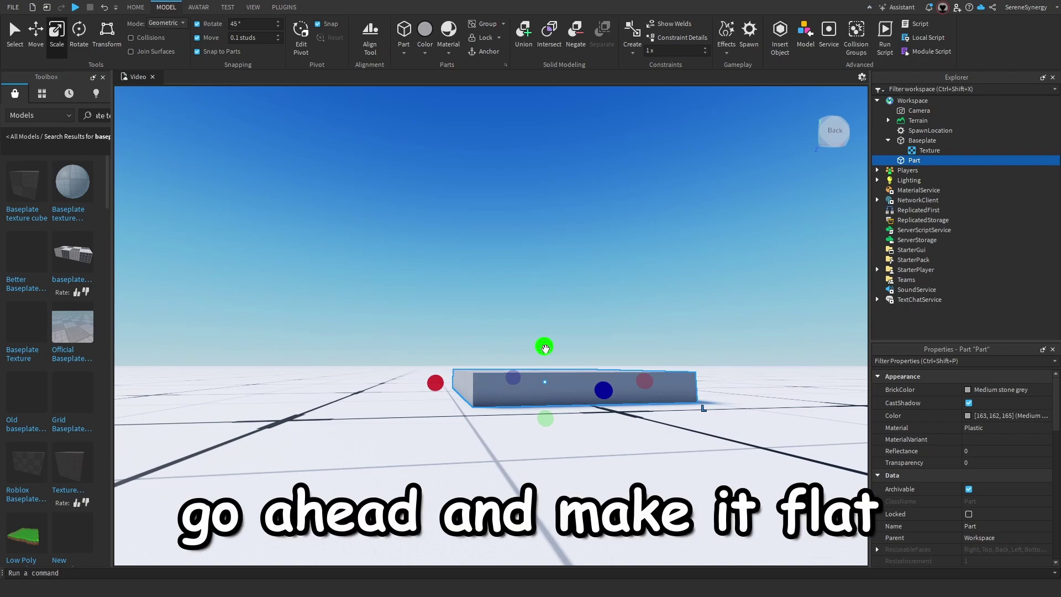
drag(542, 347, 546, 365)
right_drag(644, 426, 646, 425)
scroll(644, 426, up, 5)
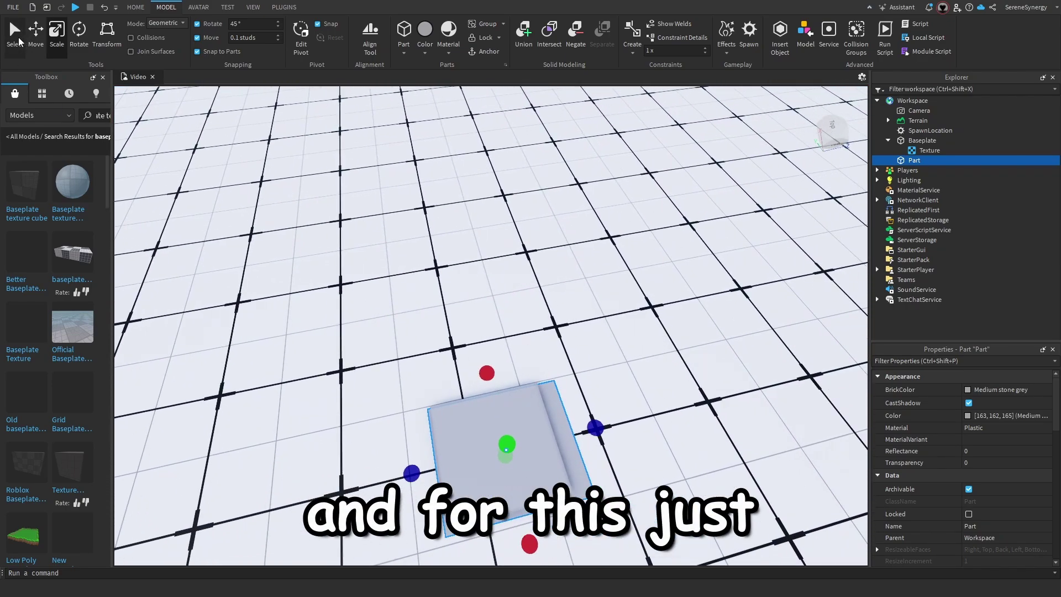
- Move the SpawnLocation onto the flat part so that it sits centred with a margin around it
click(14, 33)
scroll(504, 348, up, 3)
click(505, 348)
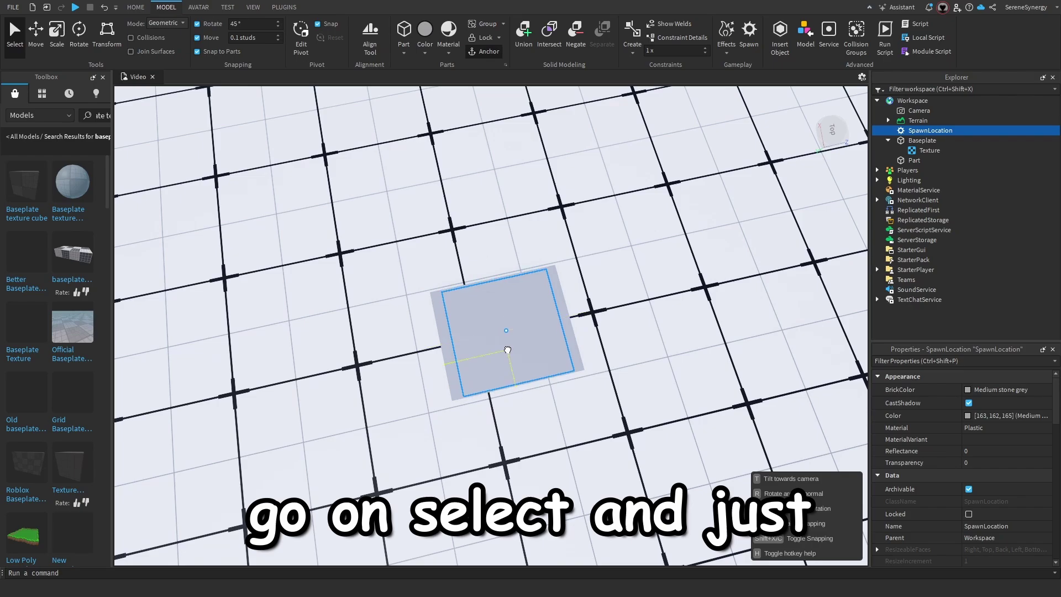
right_drag(627, 402, 625, 402)
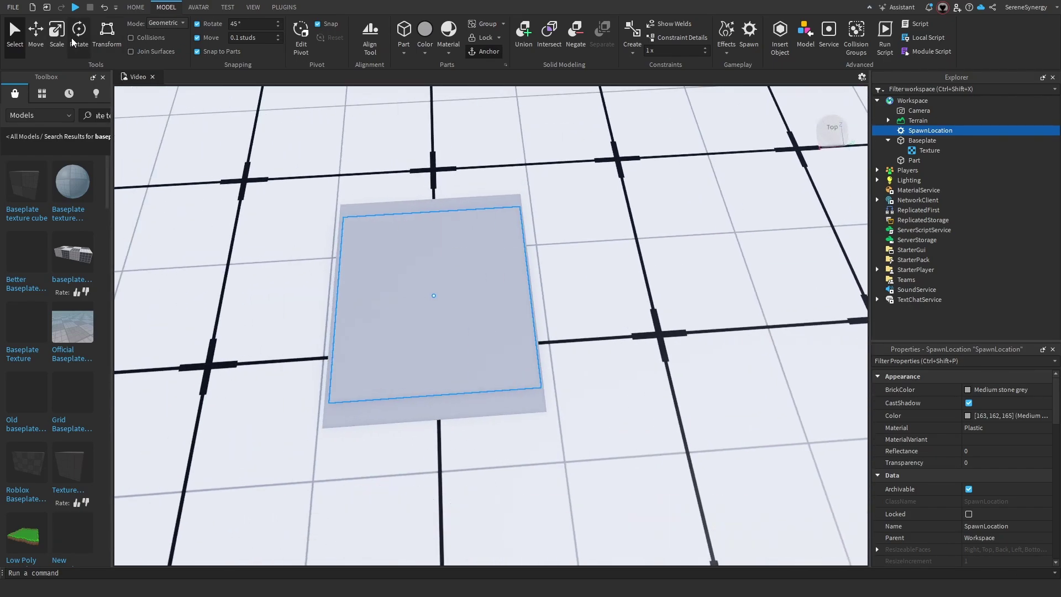
- Scale the lower part inward until only a thin border of it shows around the SpawnLocation
click(56, 34)
click(486, 406)
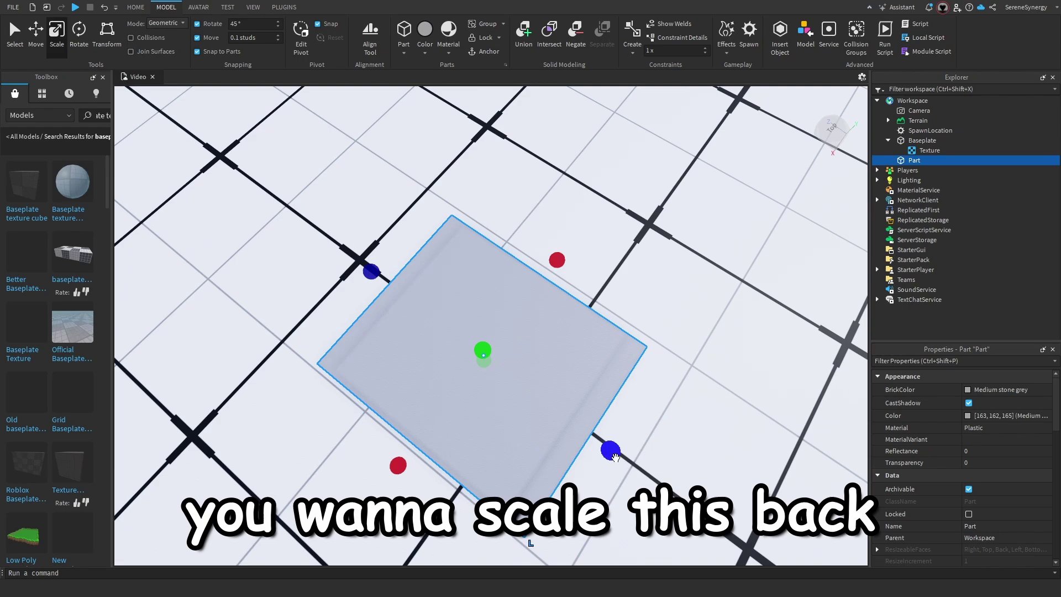
drag(615, 455, 603, 443)
drag(370, 270, 374, 283)
drag(602, 446, 591, 440)
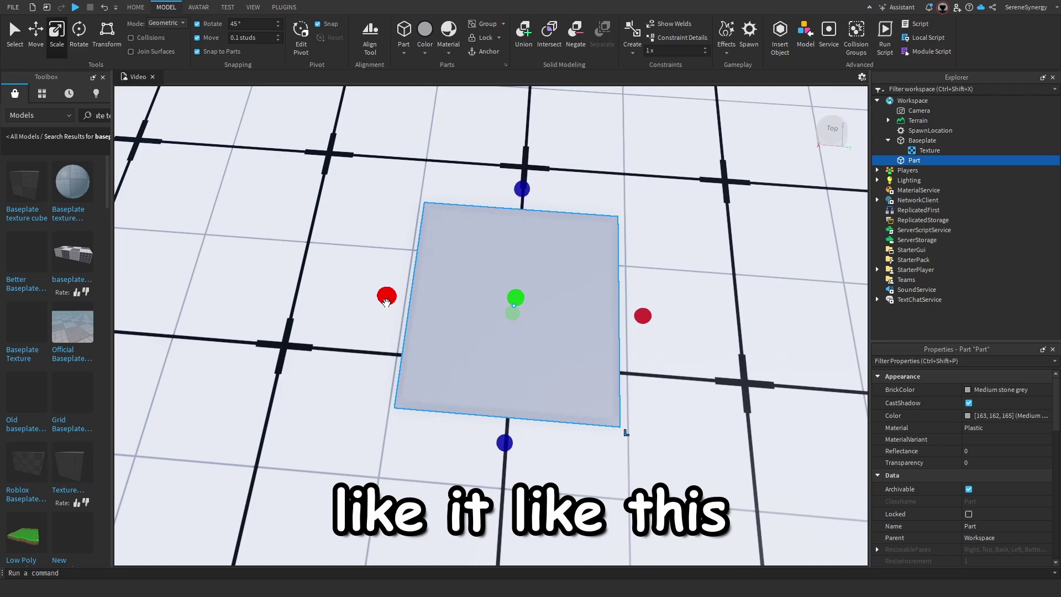
drag(386, 298, 388, 299)
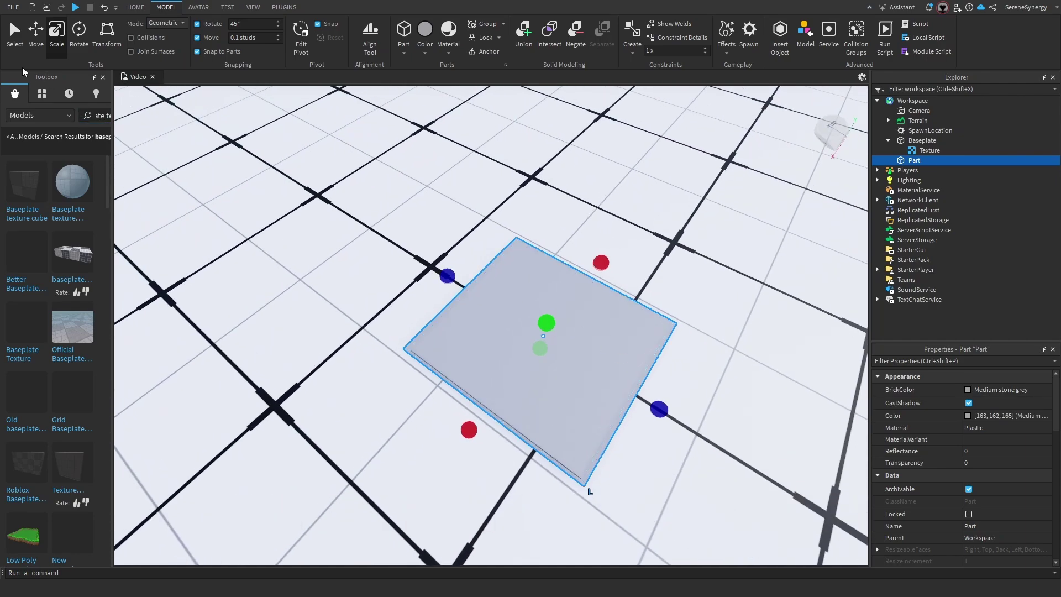
- Set the BrickColor of the lower part under the SpawnLocation to Really black
key(ctrl+1)
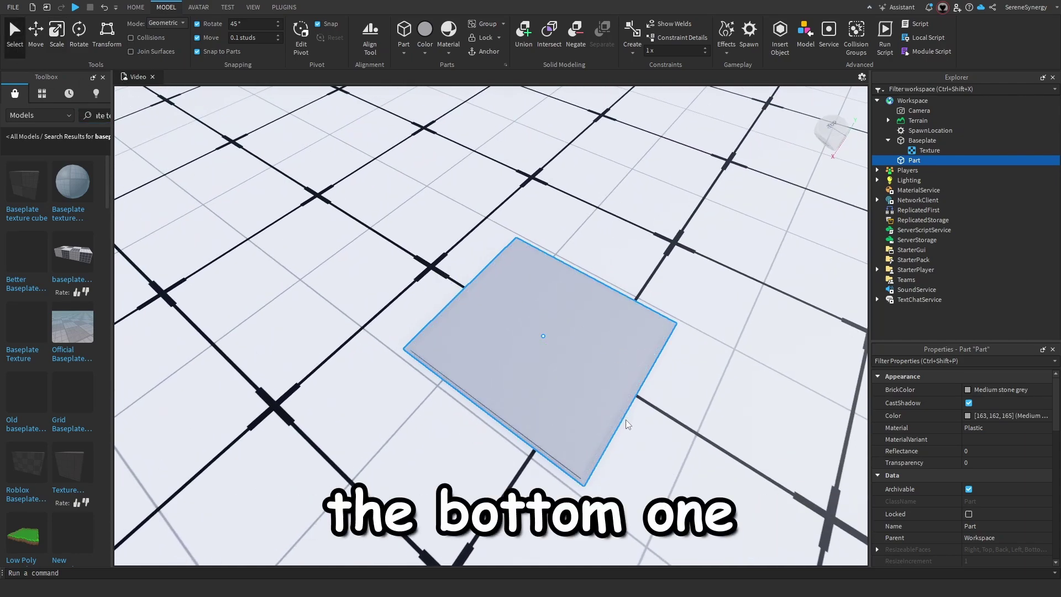
click(682, 466)
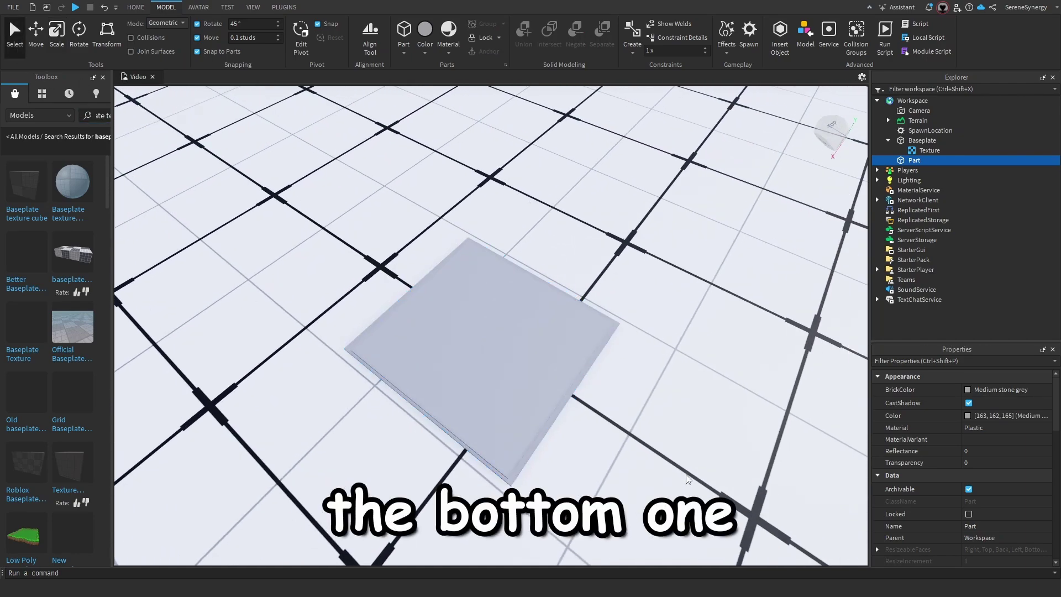
scroll(682, 467, up, 5)
click(539, 392)
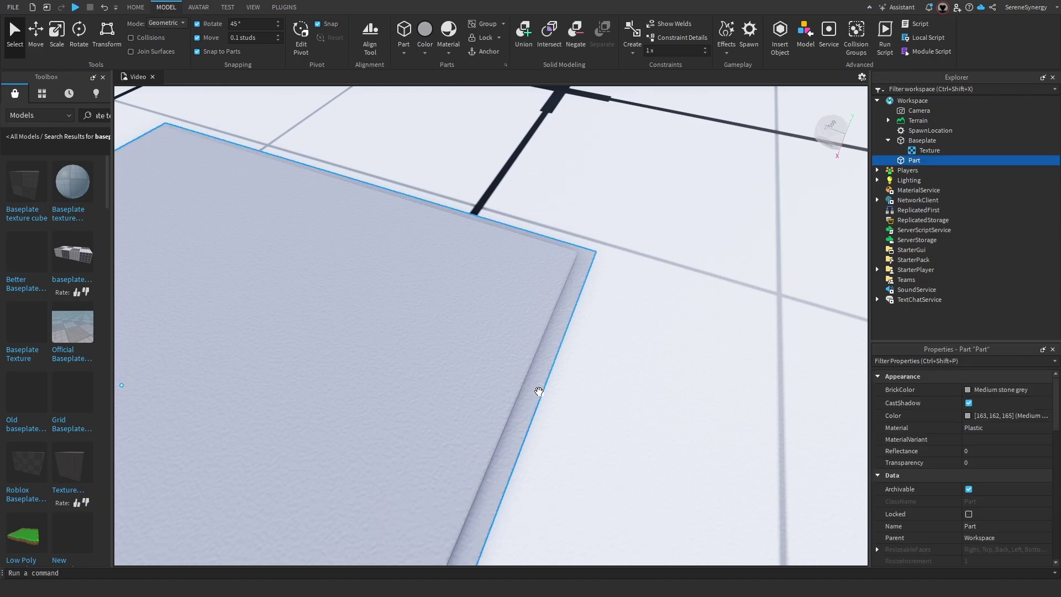
click(973, 389)
click(876, 559)
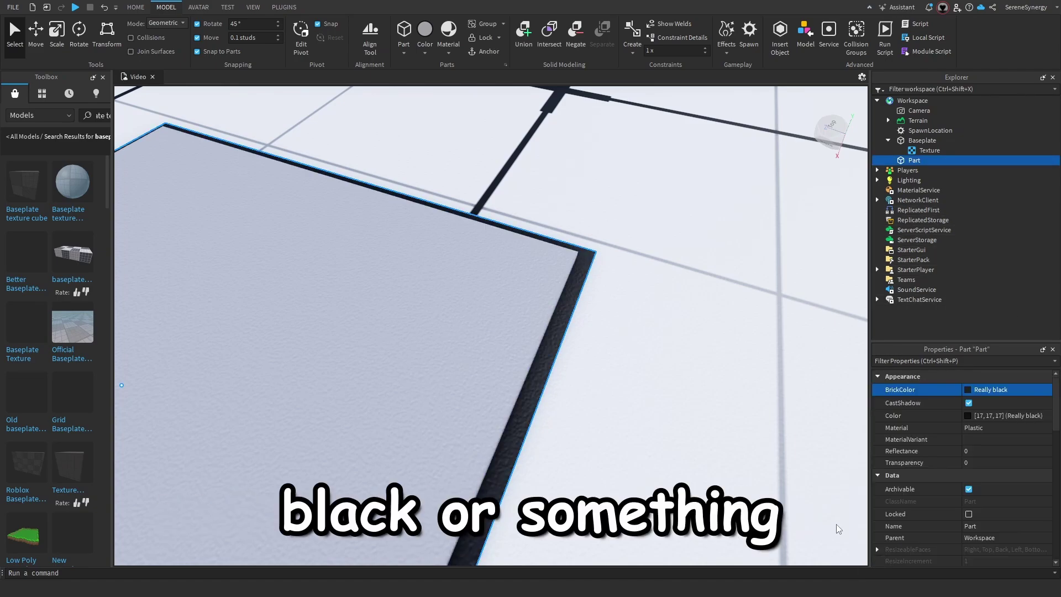
click(738, 425)
- Set the SpawnLocation's BrickColor to Institutional white
scroll(738, 425, down, 5)
right_drag(737, 426, 679, 433)
scroll(739, 430, down, 3)
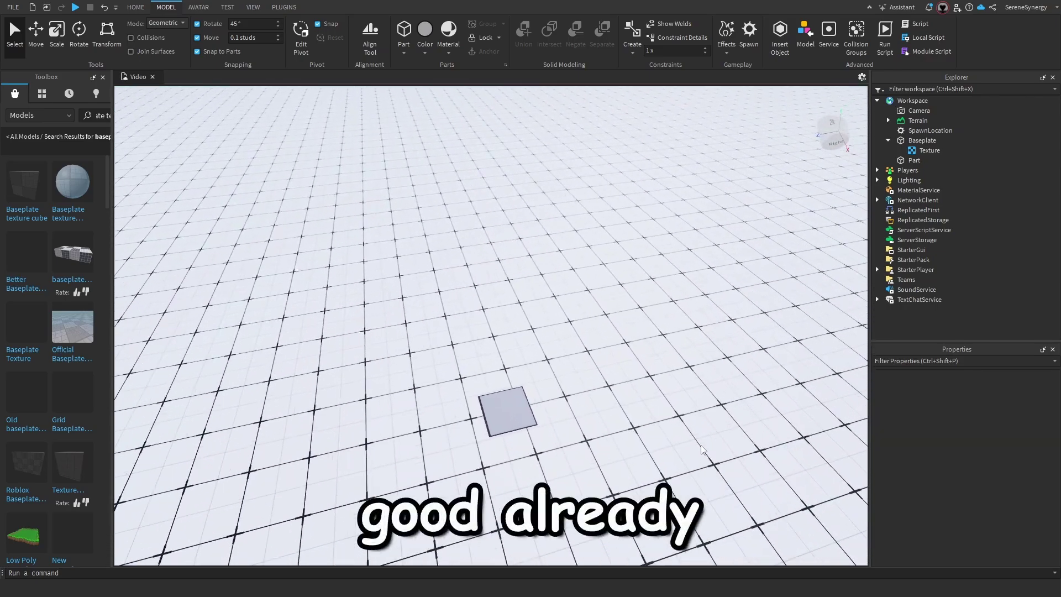
key(w)
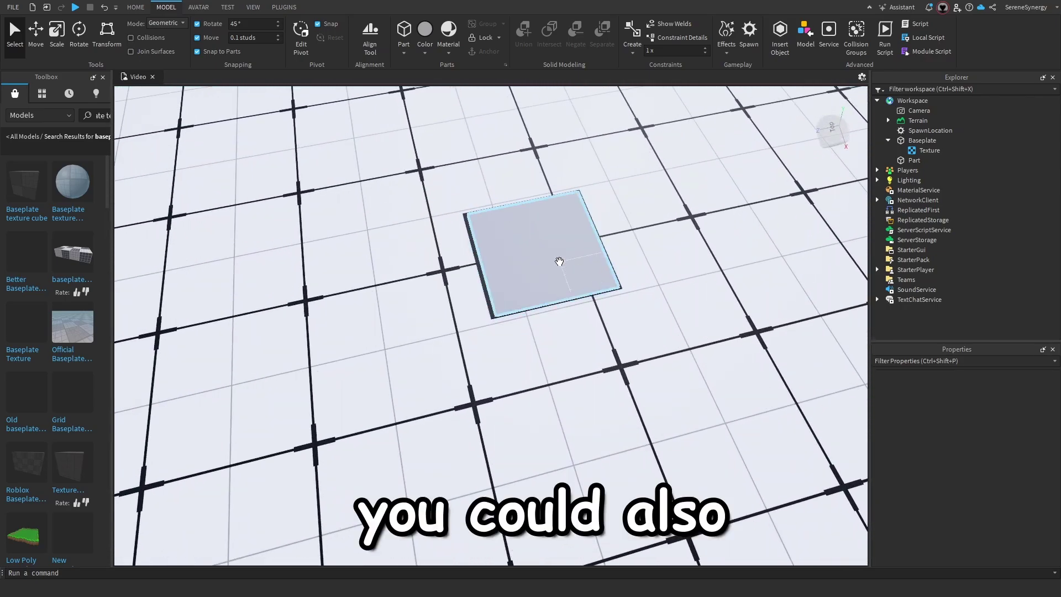
click(559, 259)
right_drag(681, 271, 681, 265)
key(w)
click(966, 390)
click(613, 462)
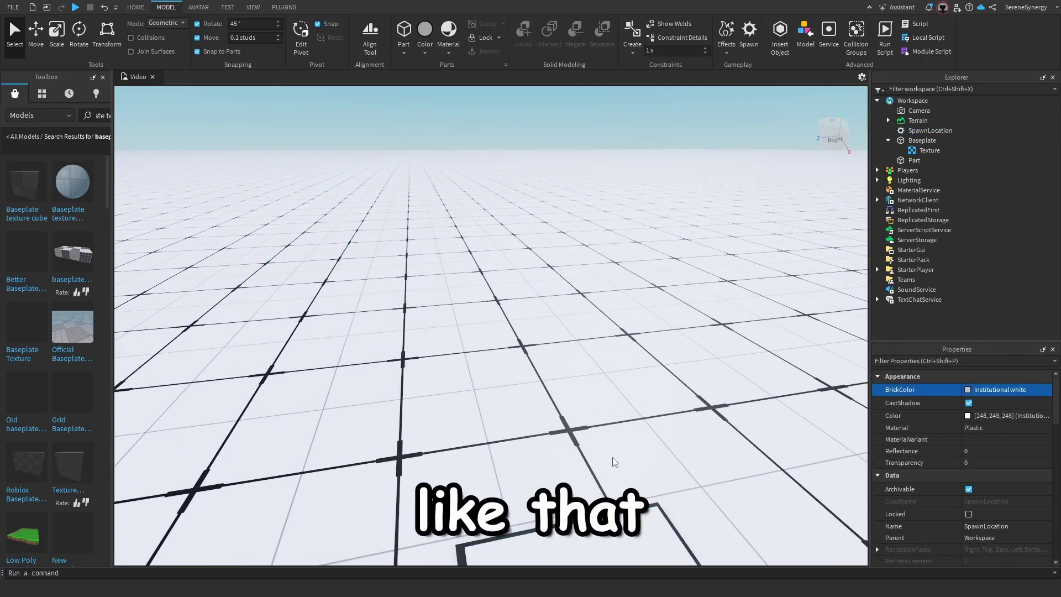
scroll(612, 462, down, 3)
right_drag(612, 462, 650, 463)
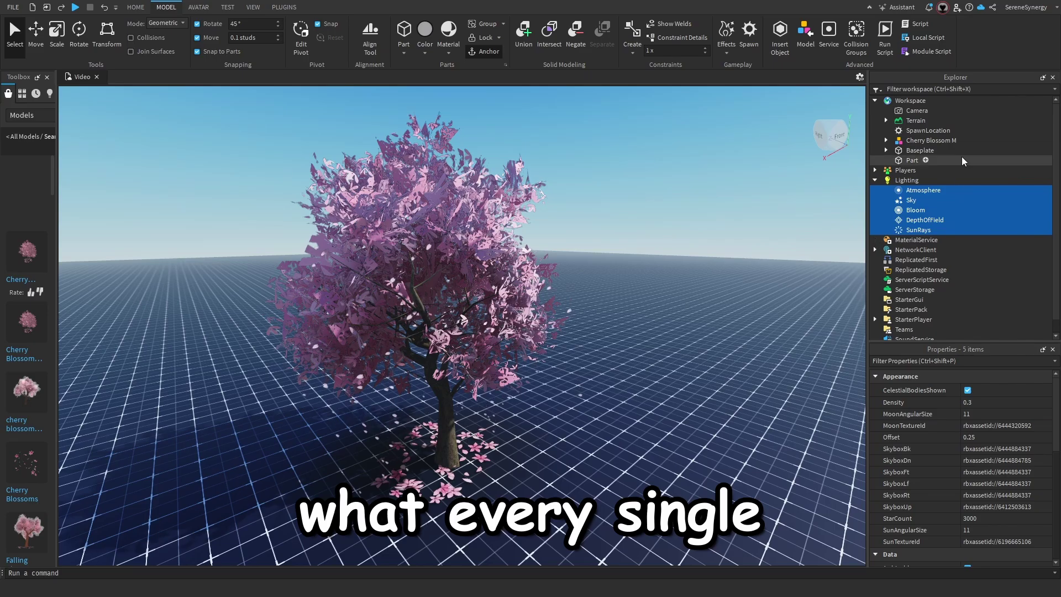
- Delete the Atmosphere, Sky, Bloom, DepthOfField and SunRays objects from Lighting
right_drag(710, 297, 710, 298)
key(Delete)
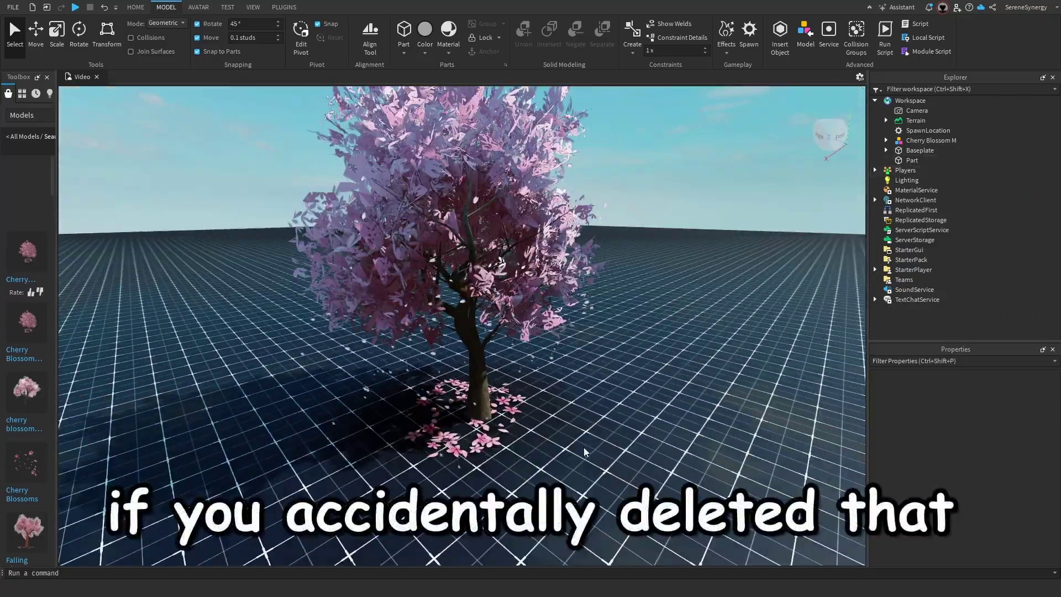
right_drag(584, 448, 583, 443)
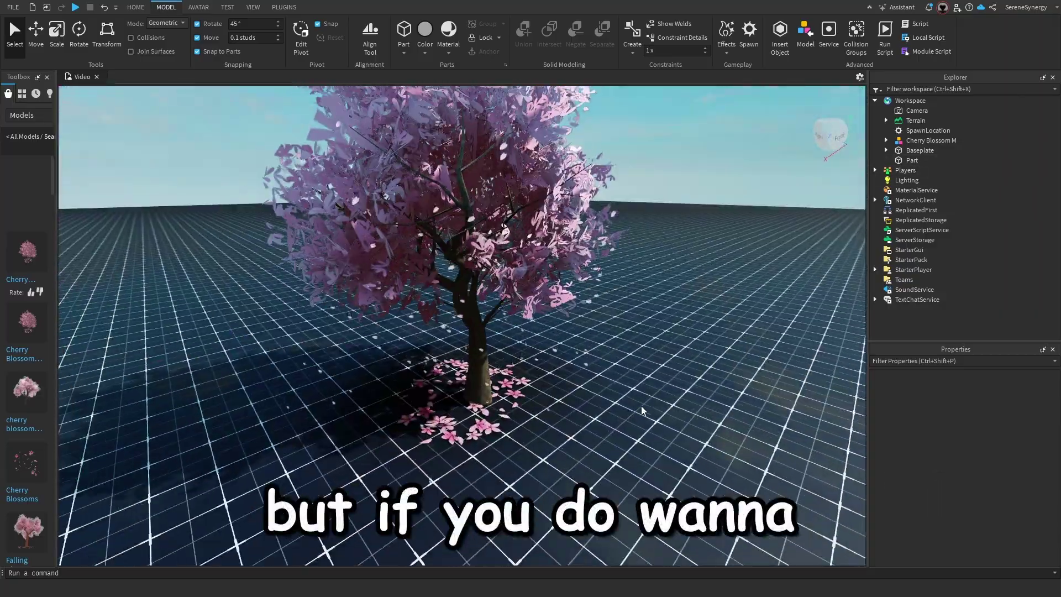
- Try darker and lighter Ambient colours for Lighting and set the Ambient to grey (126, 126, 126)
right_drag(641, 406, 641, 406)
click(904, 181)
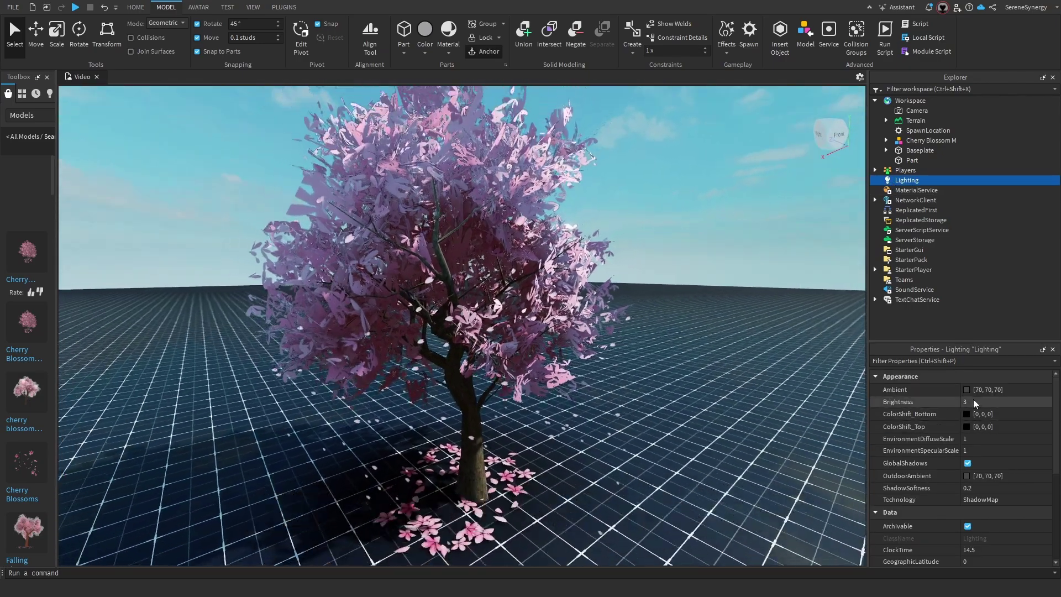
click(970, 389)
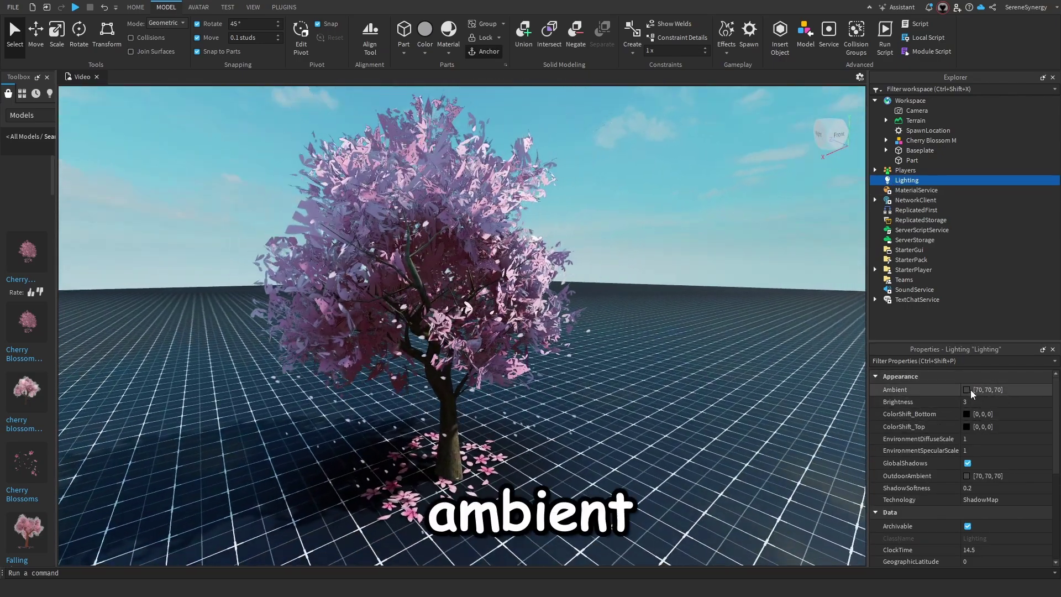
click(966, 390)
drag(592, 183, 737, 177)
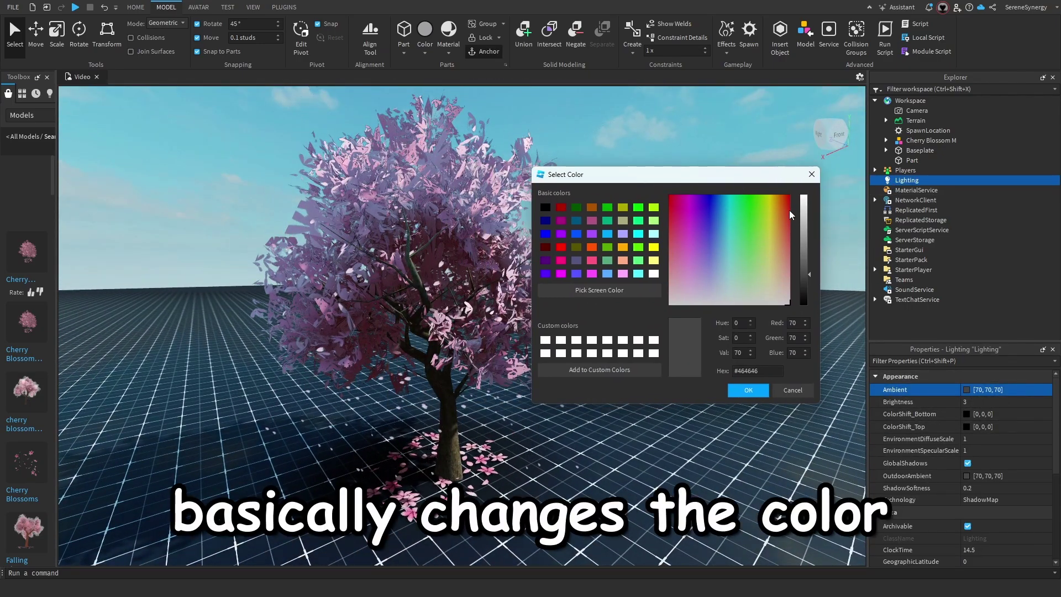
drag(804, 226, 805, 213)
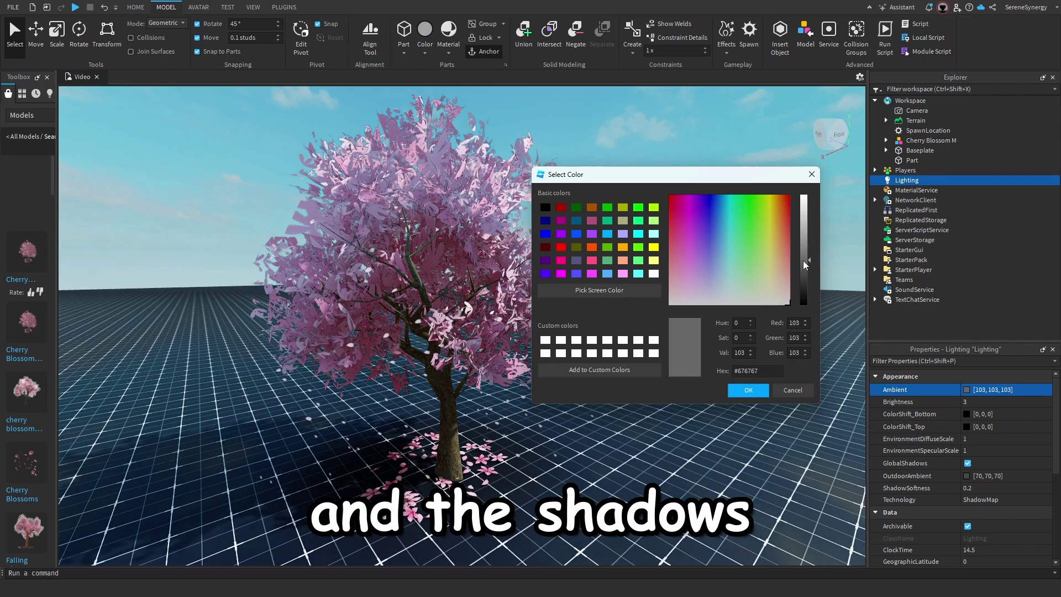
mouse_move(803, 261)
mouse_down()
mouse_move(799, 239)
mouse_move(799, 267)
mouse_up()
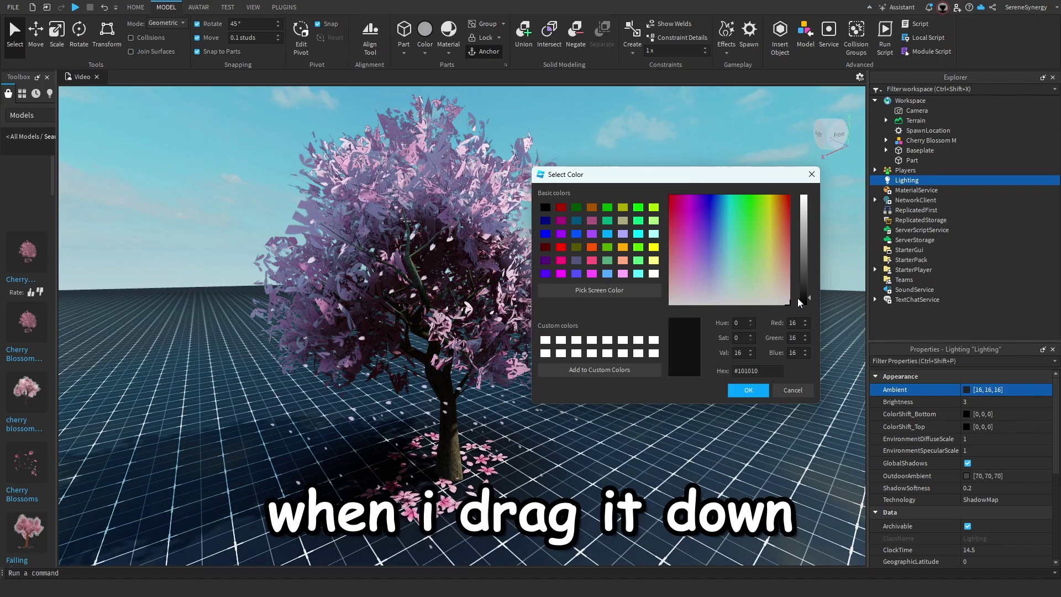
drag(798, 310, 798, 250)
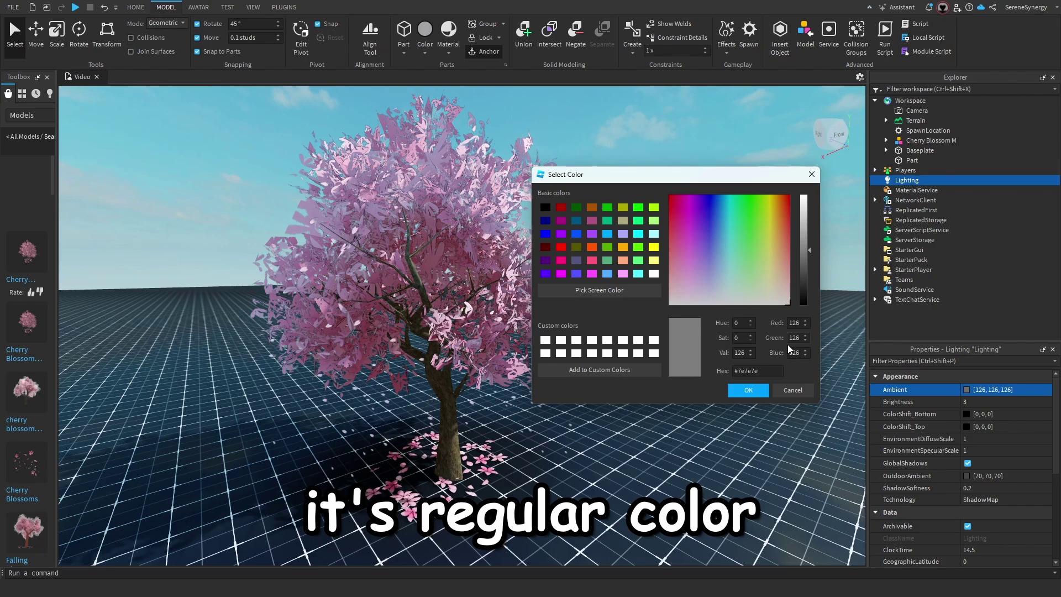
click(748, 390)
- Try out the Brightness of Lighting and set it to 3.44
click(1013, 402)
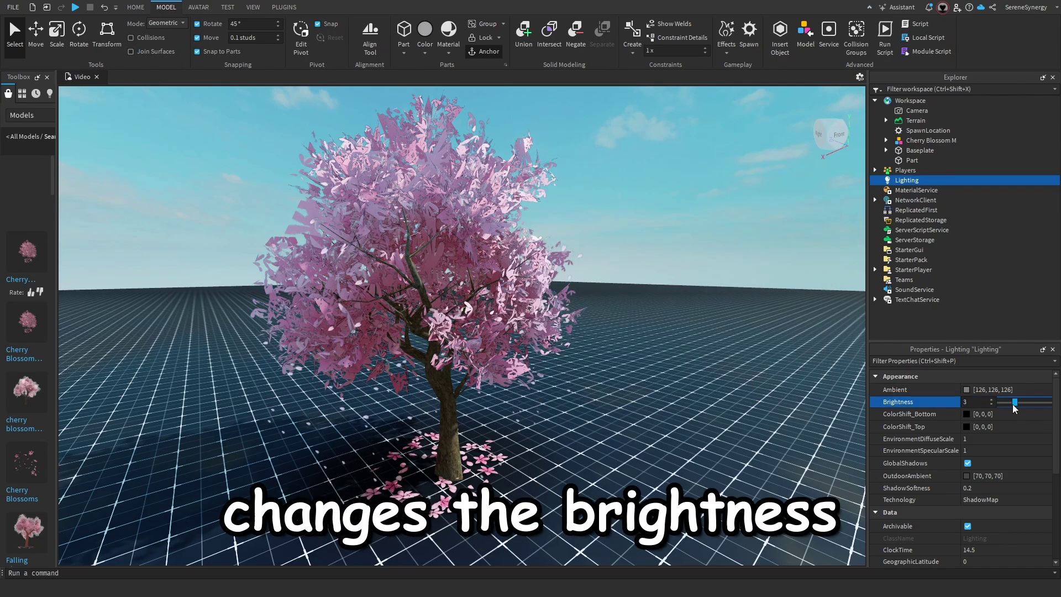
mouse_move(1013, 404)
mouse_down()
mouse_move(1050, 406)
mouse_move(1012, 419)
mouse_move(1029, 410)
mouse_up()
right_drag(721, 400, 602, 359)
right_drag(773, 387, 772, 406)
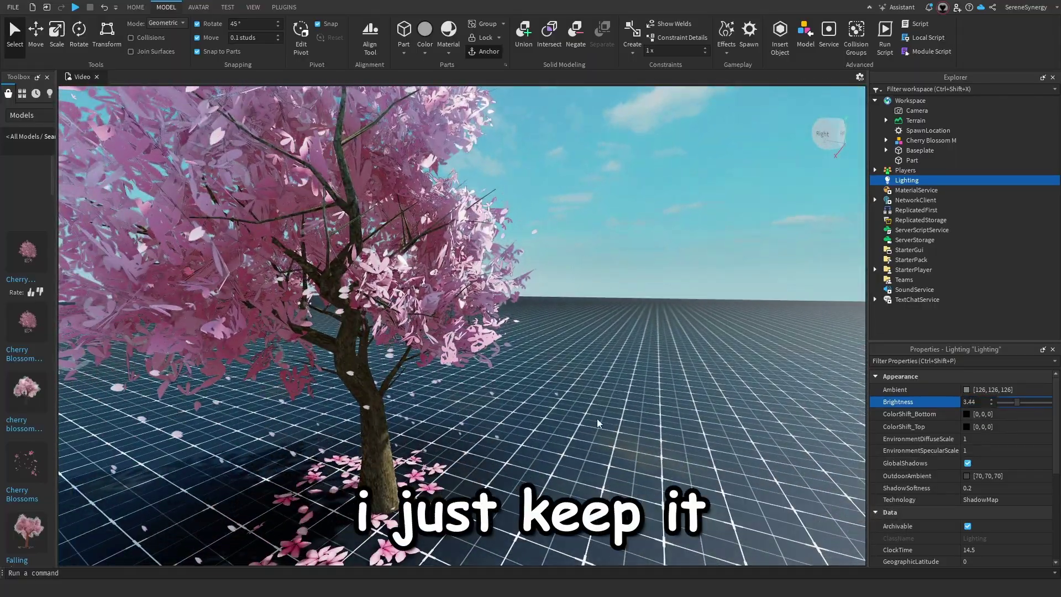
click(597, 419)
right_drag(597, 419, 599, 478)
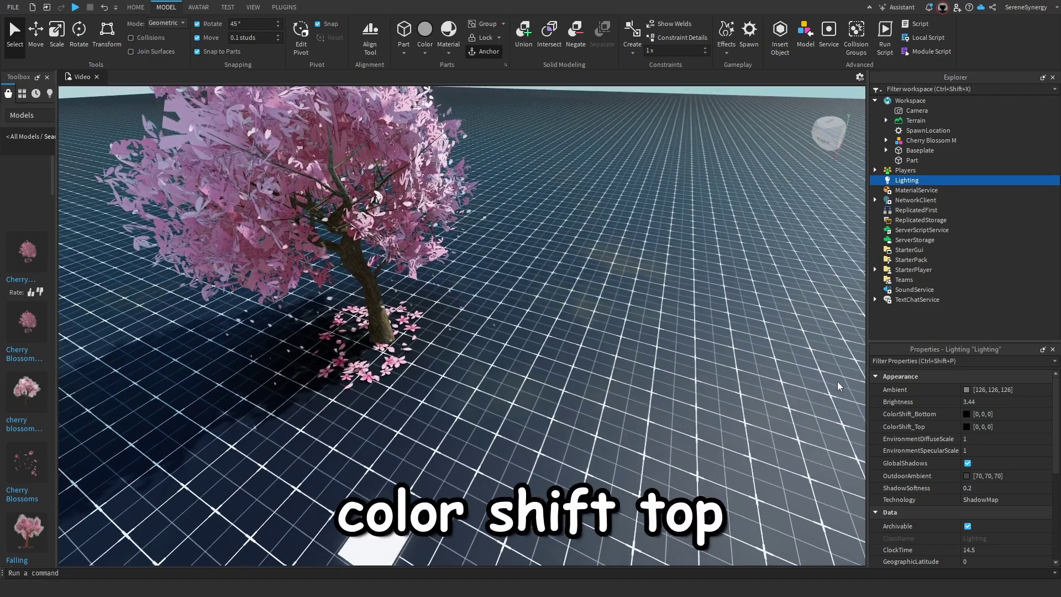
- Set the ColorShift_Top of Lighting to a pale yellow (219, 221, 176)
scroll(837, 381, down, 5)
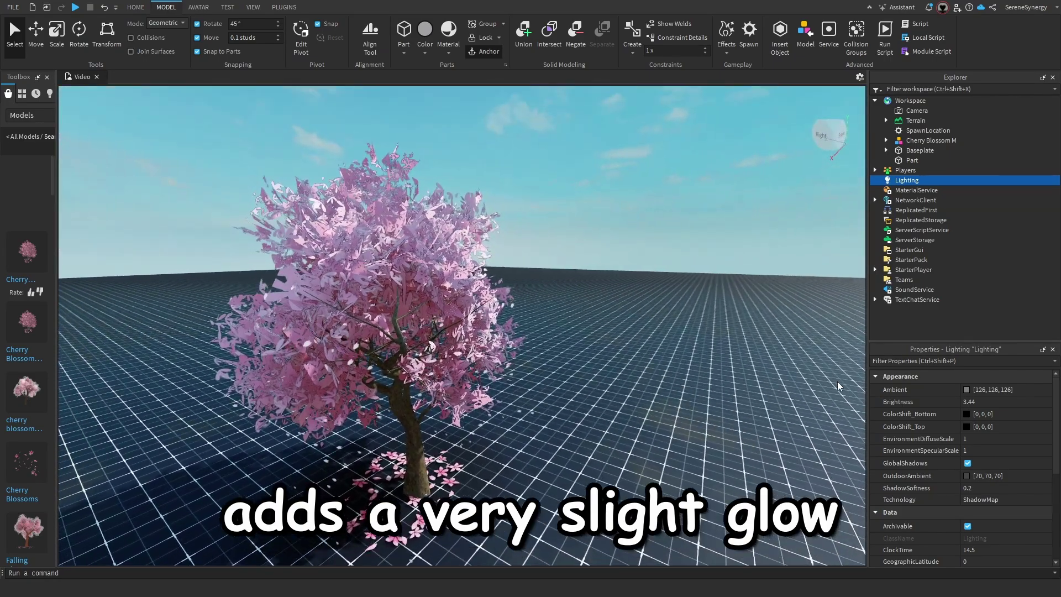
right_drag(837, 381, 837, 359)
click(965, 426)
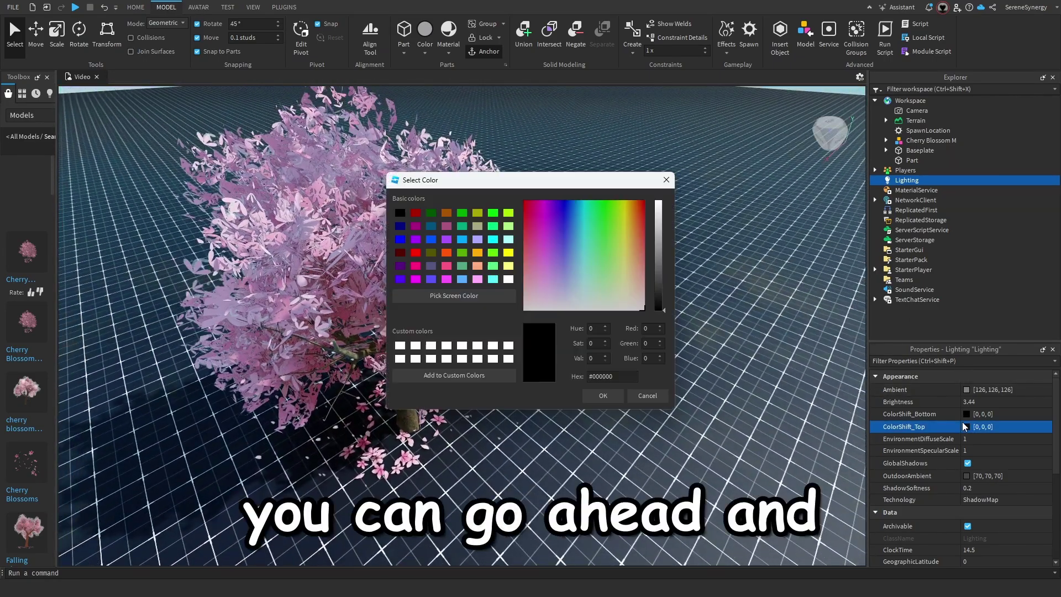
click(623, 288)
click(658, 207)
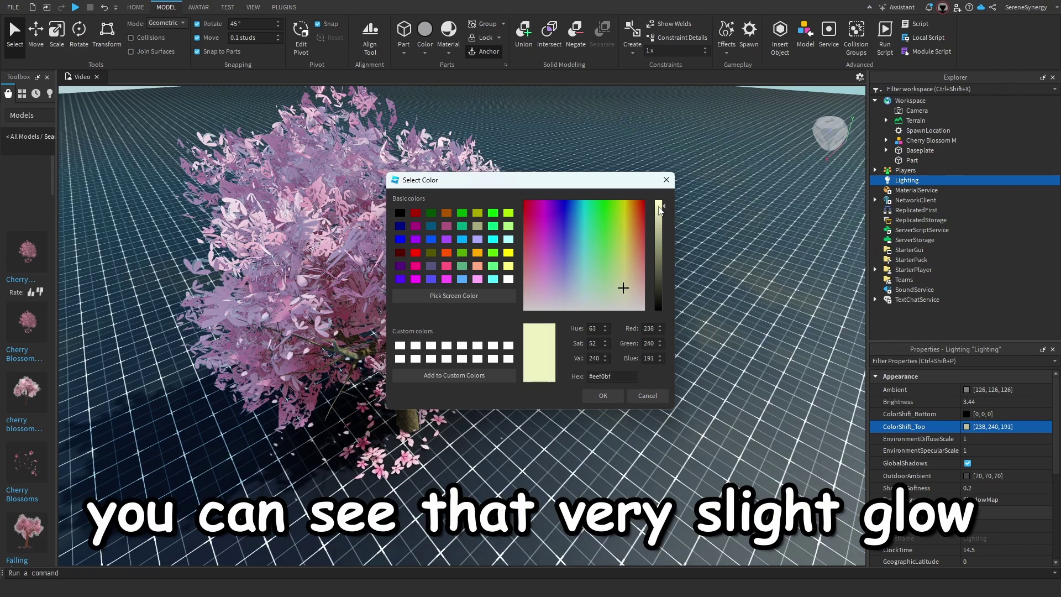
mouse_move(658, 209)
mouse_down()
mouse_move(657, 235)
mouse_move(656, 218)
mouse_up()
click(602, 396)
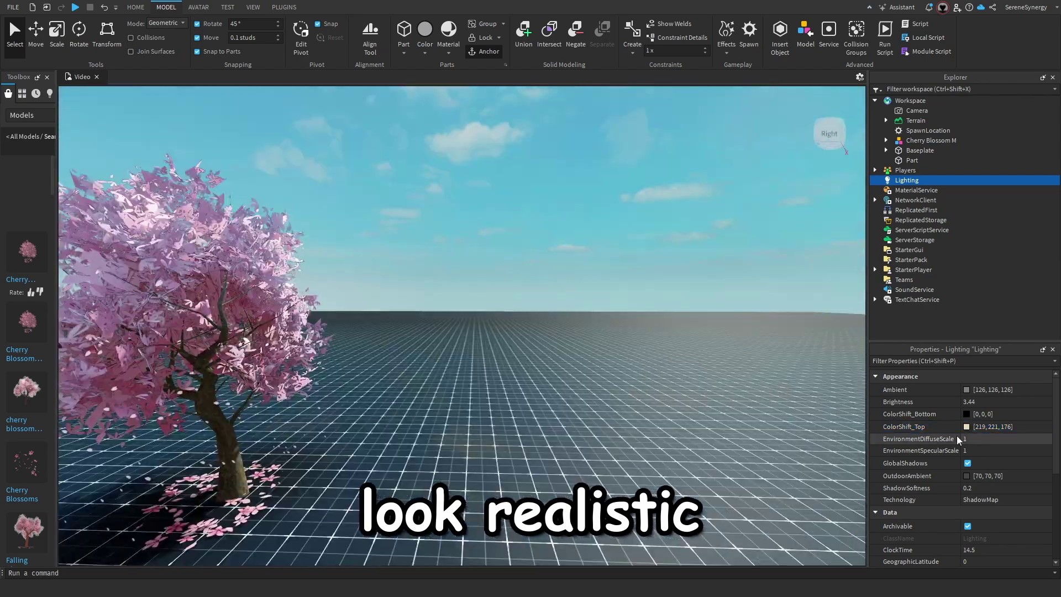
- Try lower EnvironmentDiffuseScale values for Lighting
click(1000, 441)
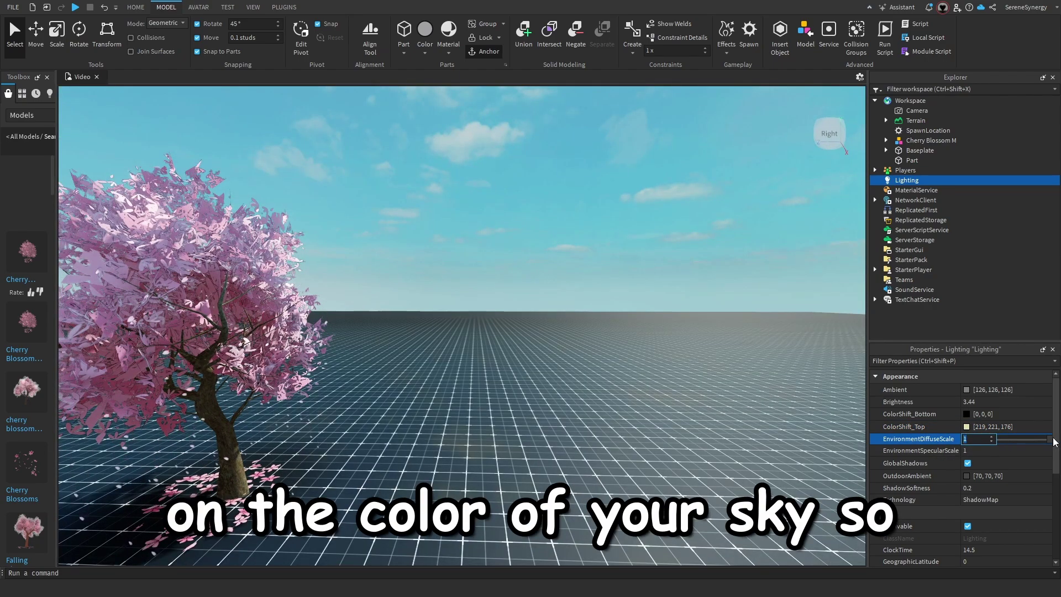
mouse_move(1039, 445)
mouse_down()
mouse_move(1025, 446)
mouse_move(1048, 443)
mouse_move(1019, 445)
mouse_up()
right_drag(750, 364, 749, 365)
drag(1018, 440, 963, 451)
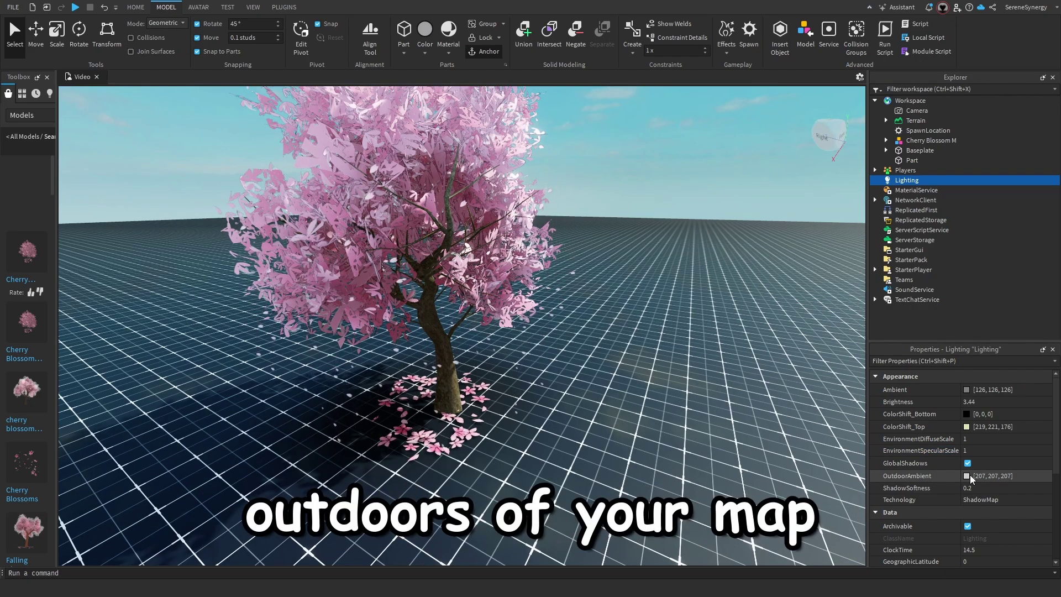
- Set the OutdoorAmbient of Lighting to a lighter grey (229, 229, 229)
click(967, 476)
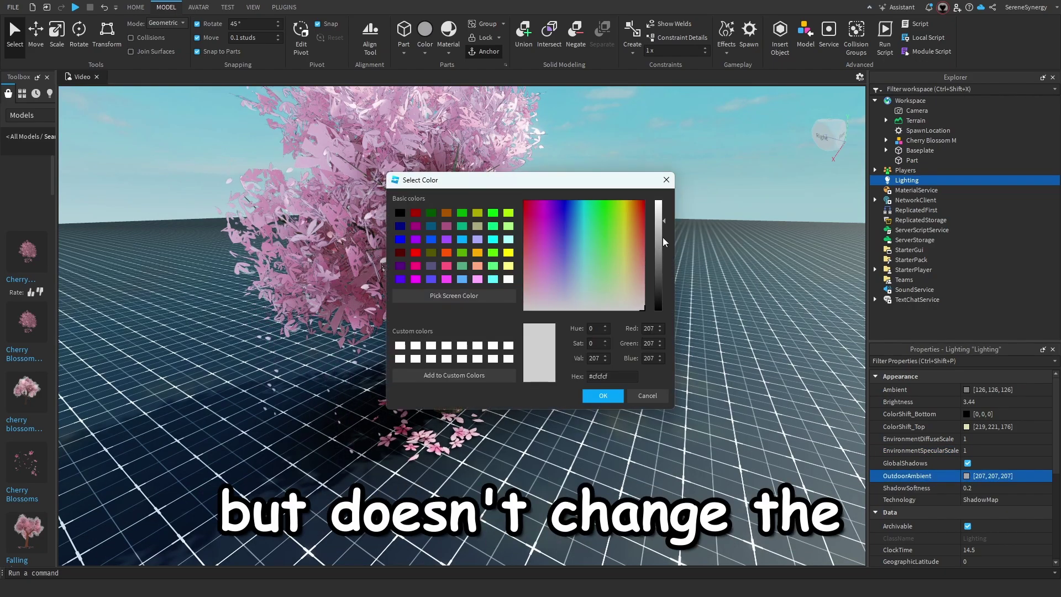
drag(659, 222, 661, 222)
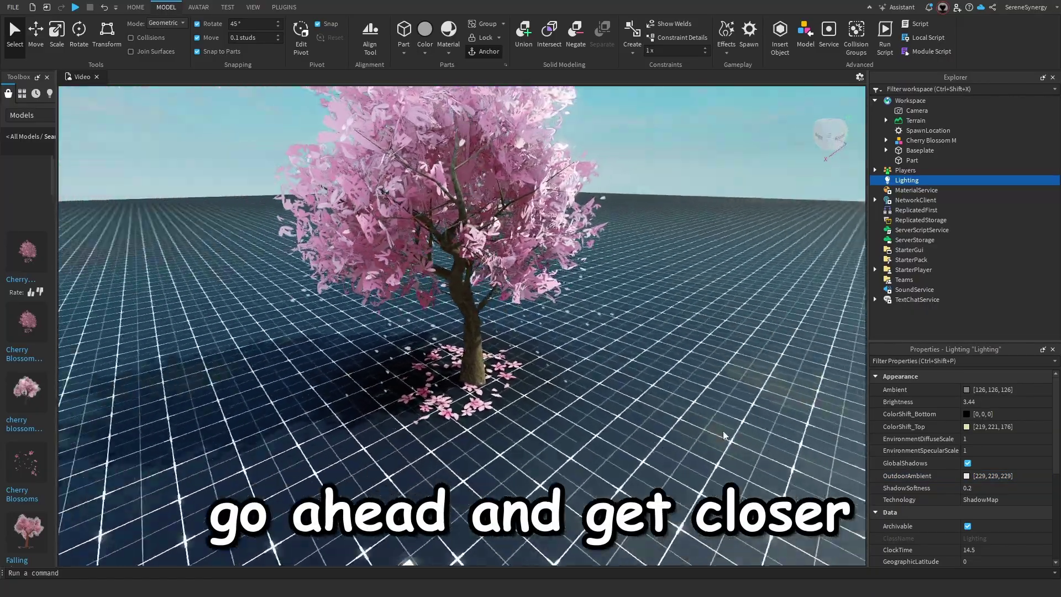
- Try ShadowSoftness values between 0 and 1 on the tree's shadow and set ShadowSoftness to 0.25
right_drag(722, 429, 722, 430)
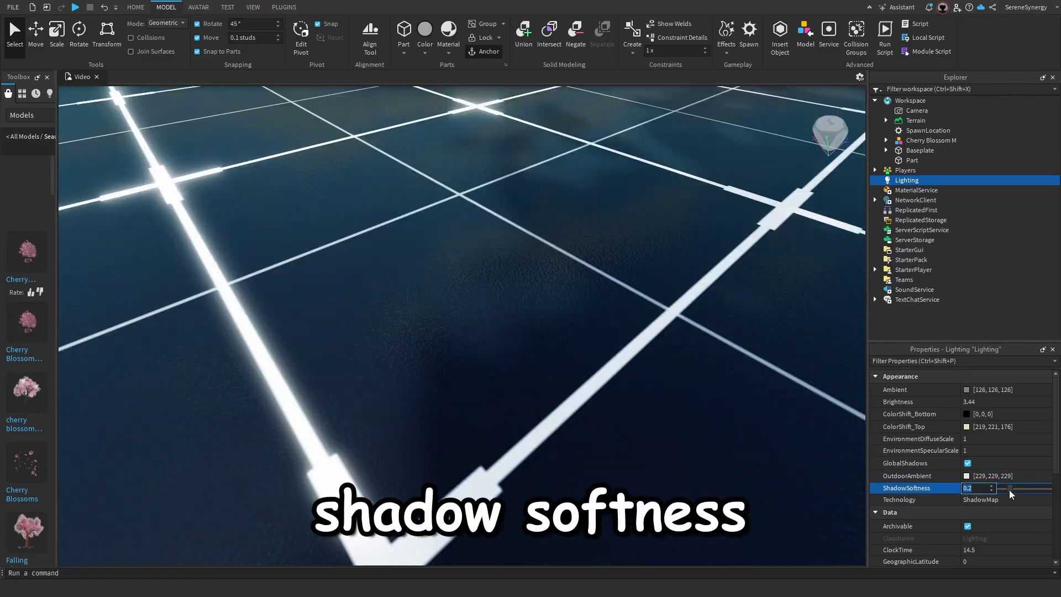
drag(1008, 490, 1026, 479)
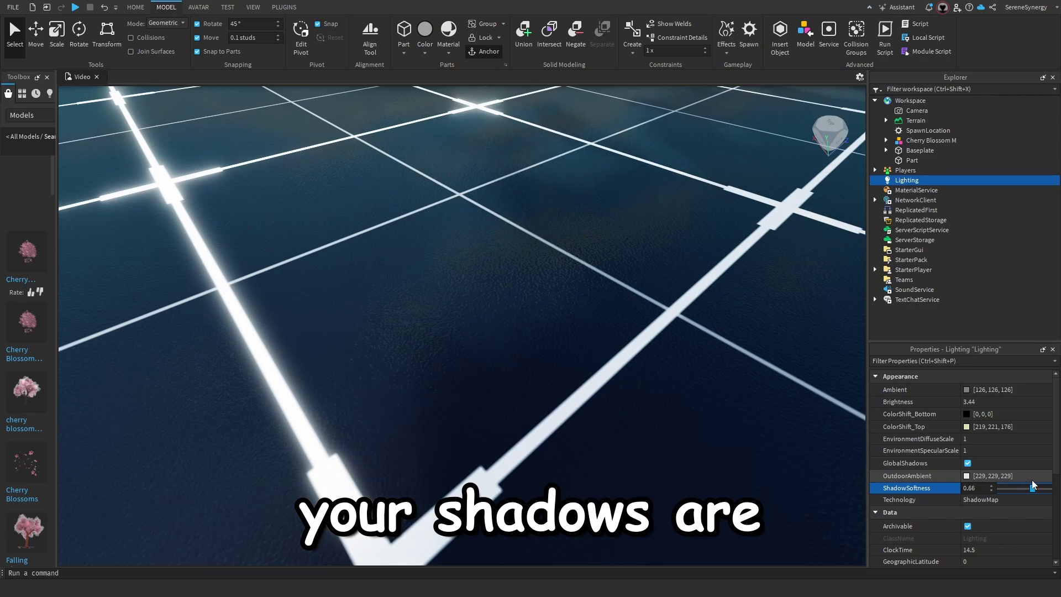
drag(1010, 487, 990, 485)
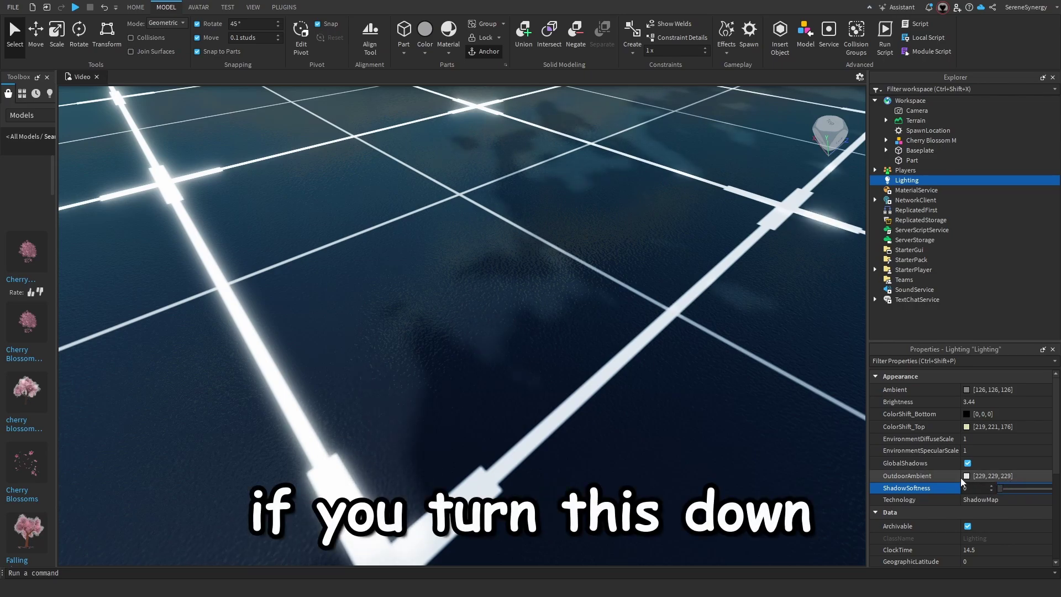
right_drag(733, 402, 724, 397)
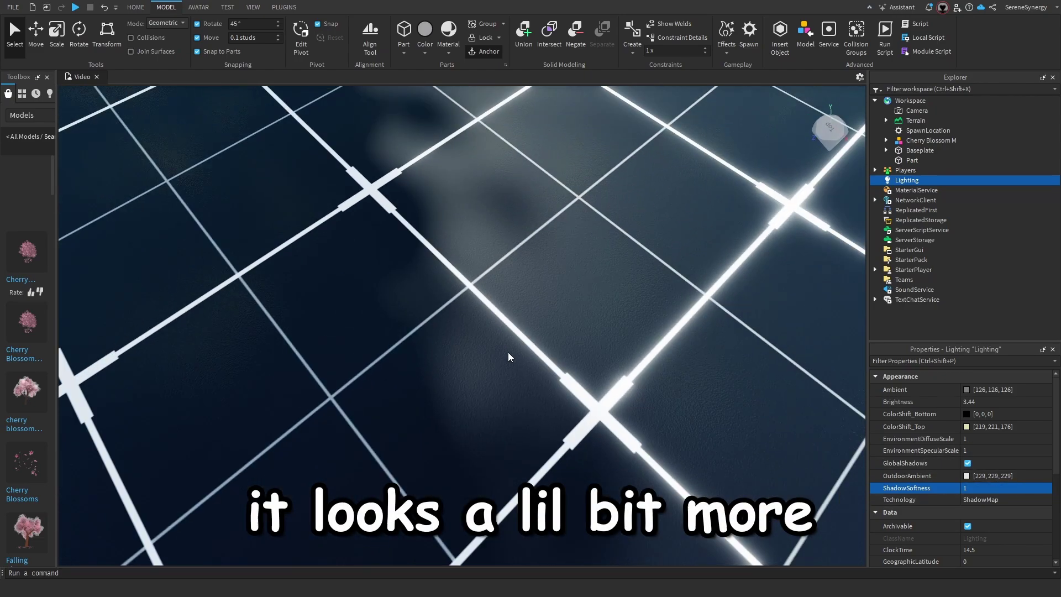
scroll(508, 354, down, 8)
right_drag(509, 354, 626, 372)
scroll(537, 363, up, 5)
scroll(530, 362, down, 5)
scroll(526, 363, up, 2)
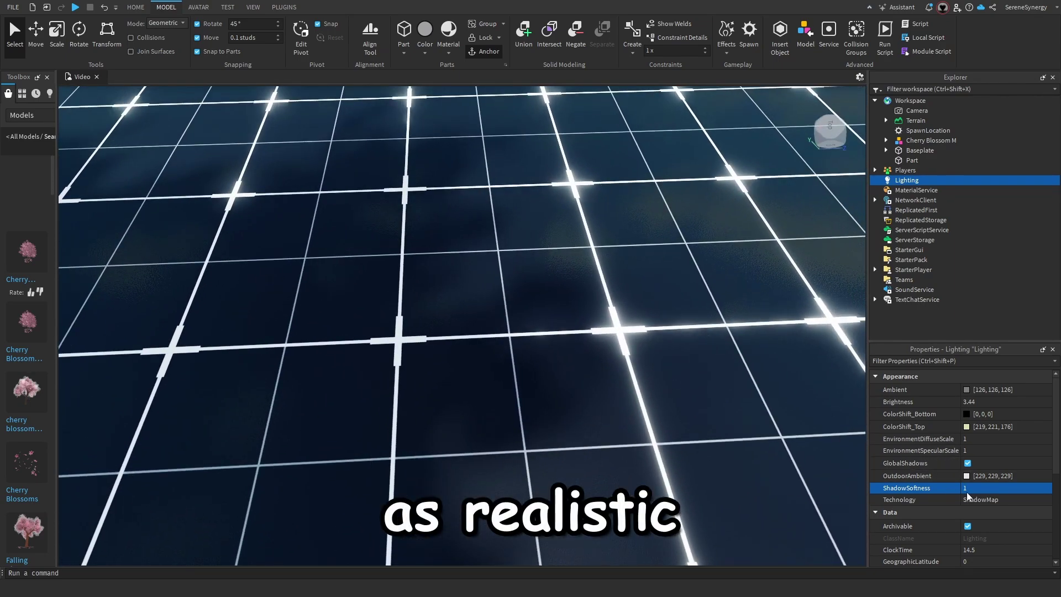
click(981, 489)
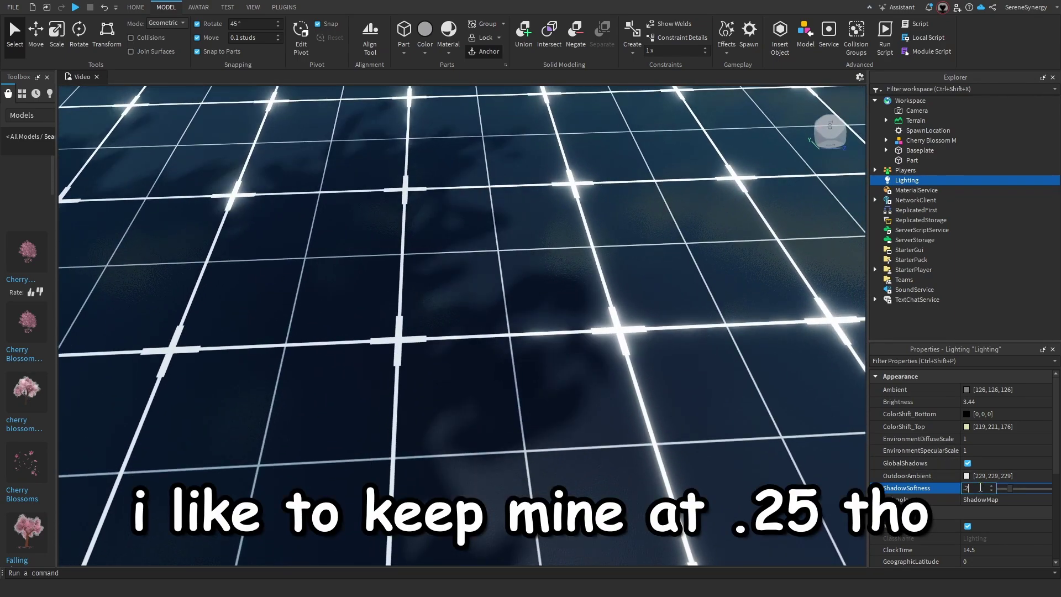
right_drag(494, 378, 496, 381)
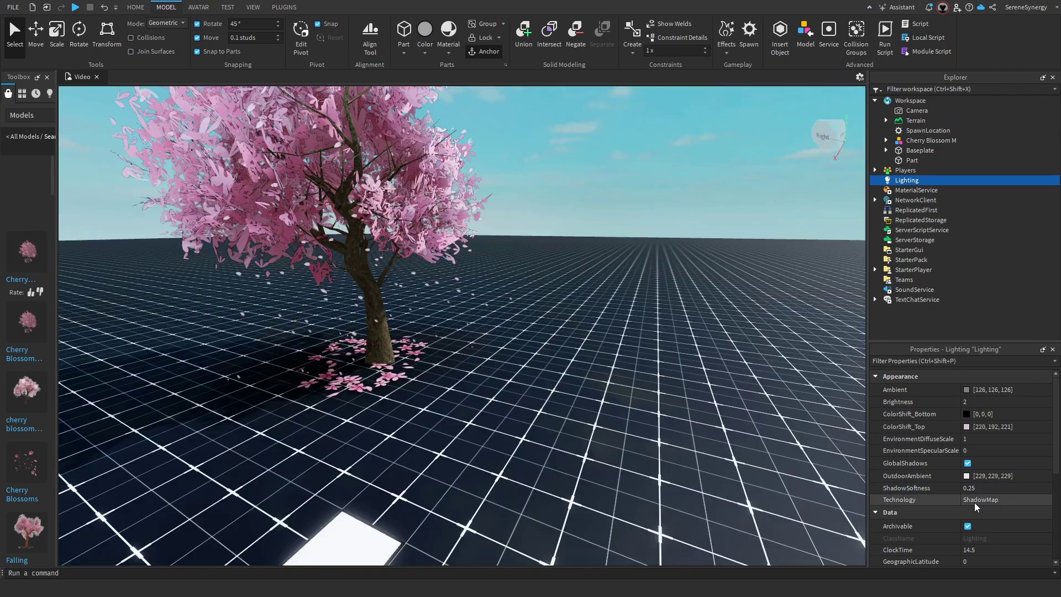
- Compare the Future and Voxel options for the Technology of Lighting and return it to ShadowMap
click(991, 502)
click(1003, 502)
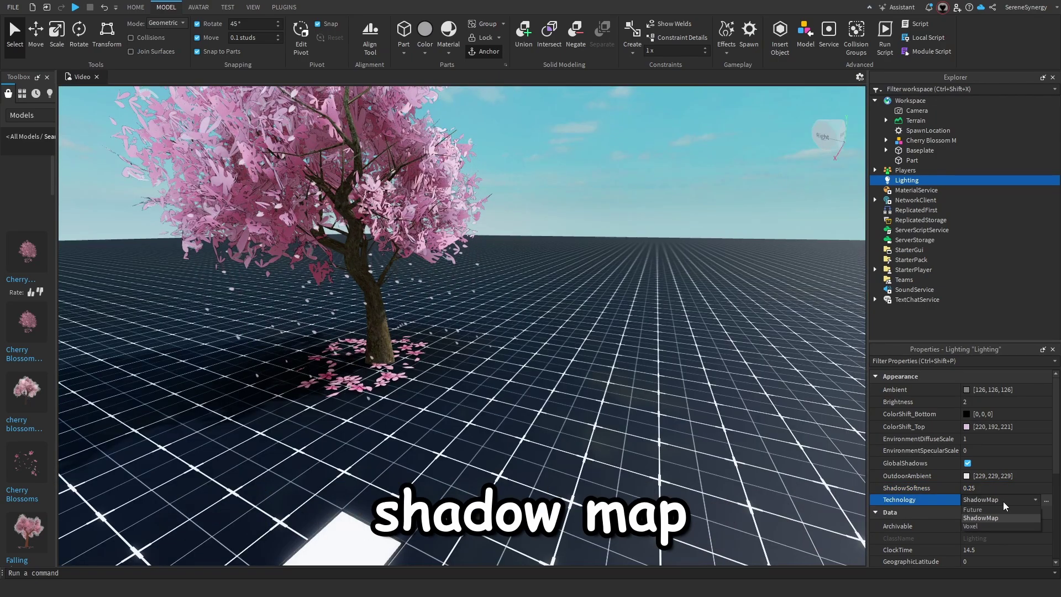
click(1003, 518)
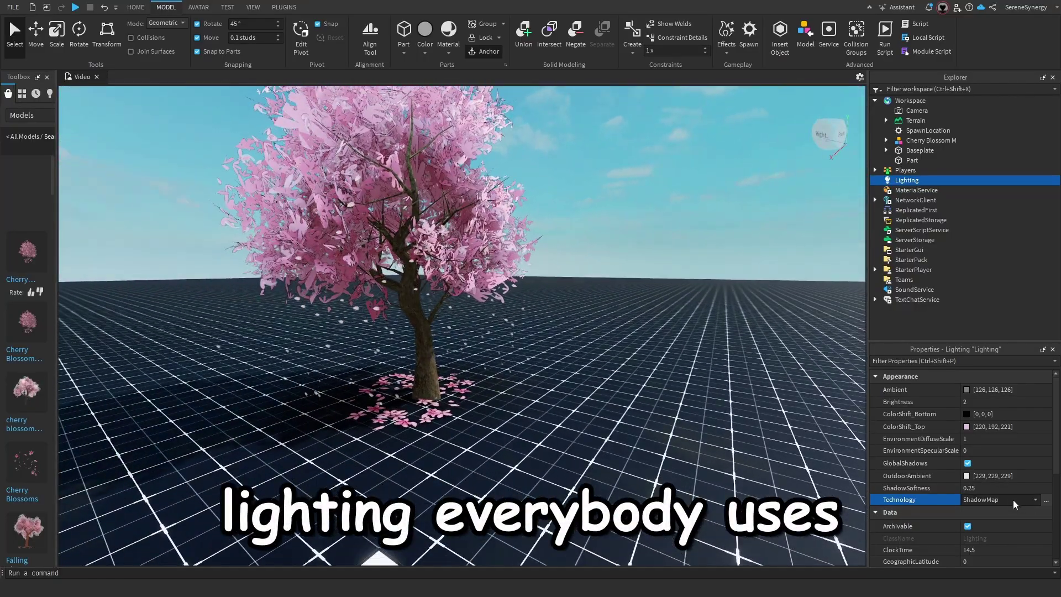
click(1011, 500)
click(993, 509)
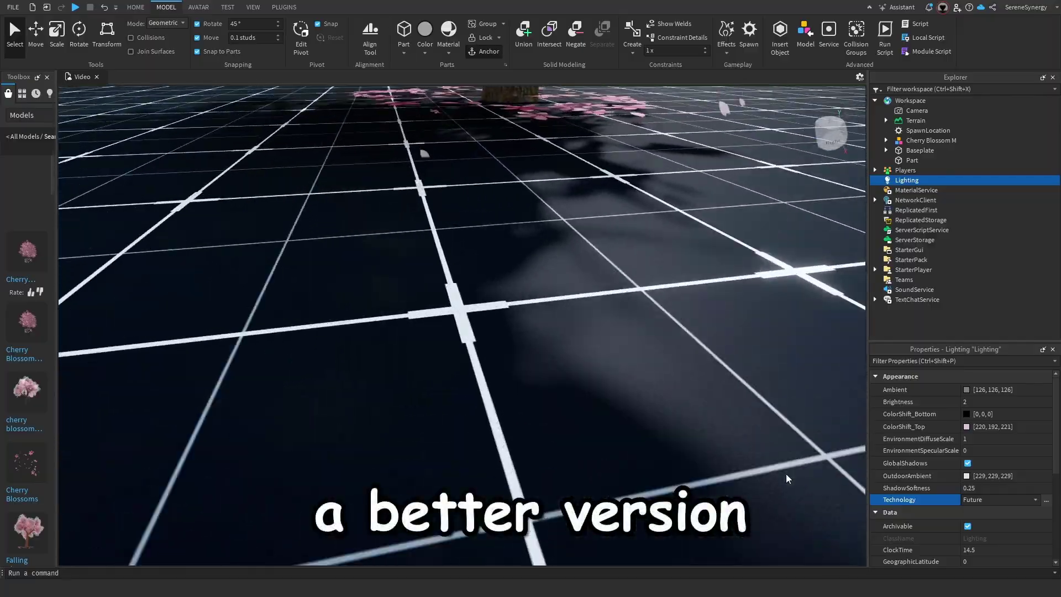
click(1011, 499)
click(987, 527)
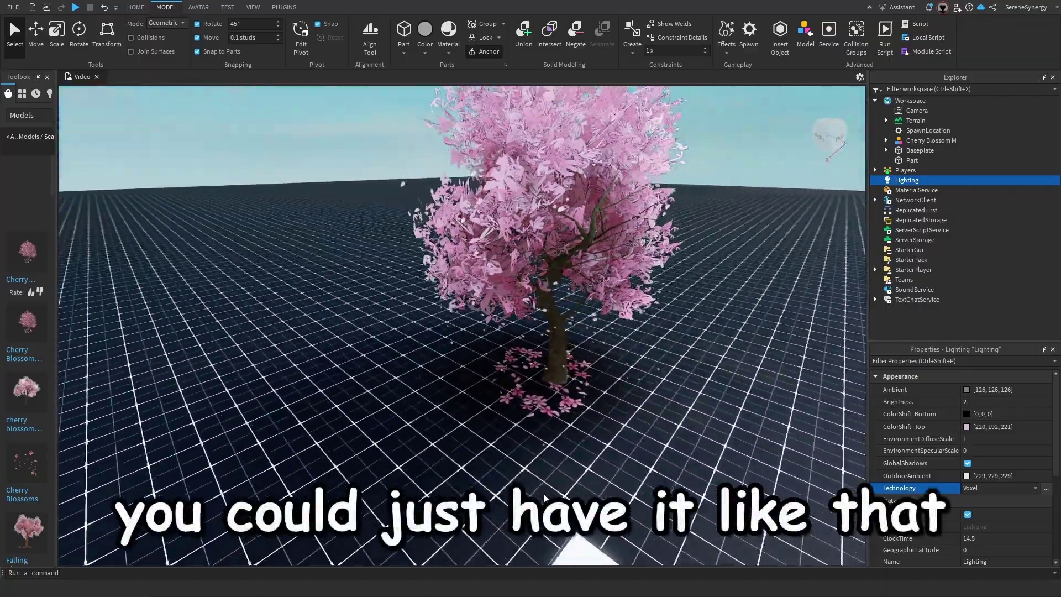
click(992, 489)
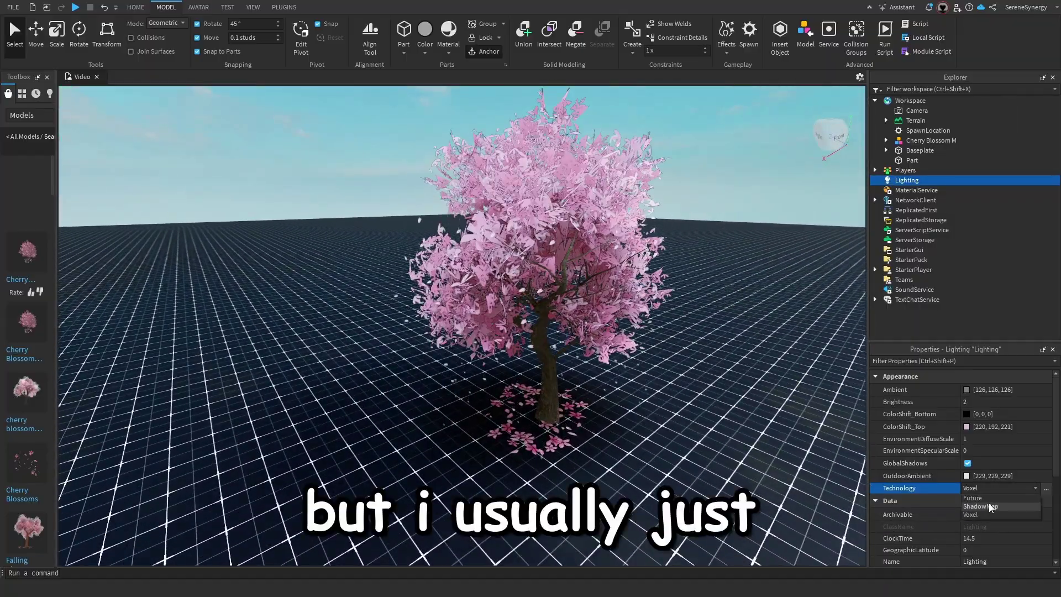
click(989, 500)
click(989, 499)
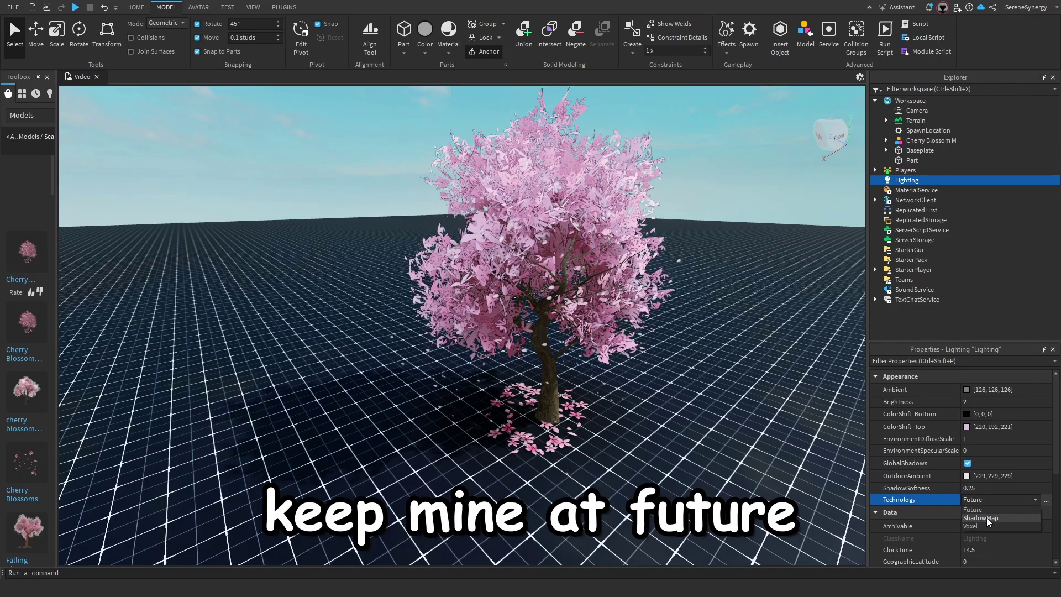
click(985, 520)
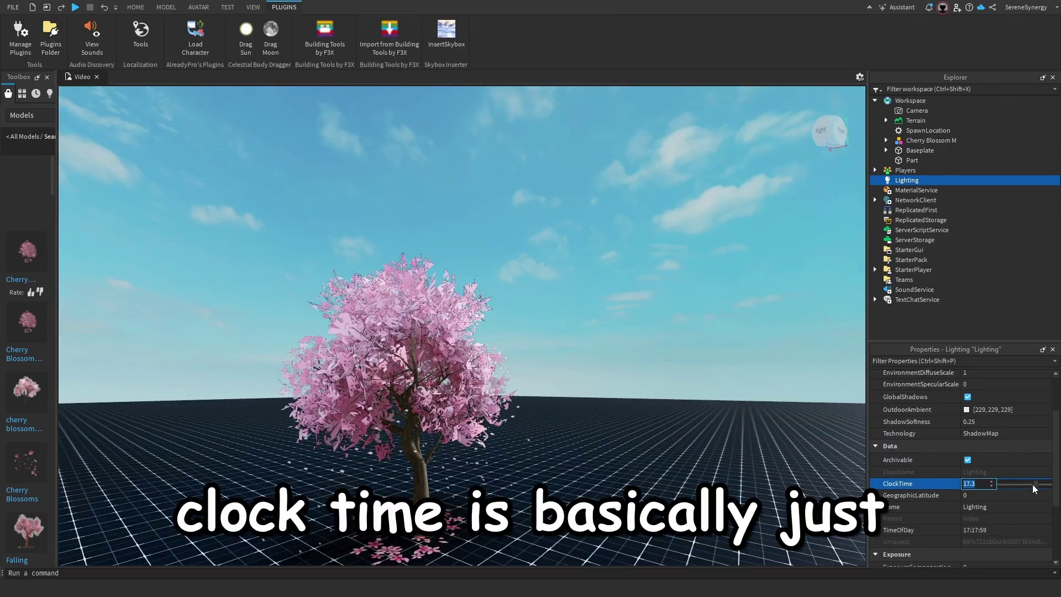
- Try different times of day and sun angles with a ClockTime of 10.4 and a GeographicLatitude of 48
drag(1036, 486, 1028, 516)
click(1011, 496)
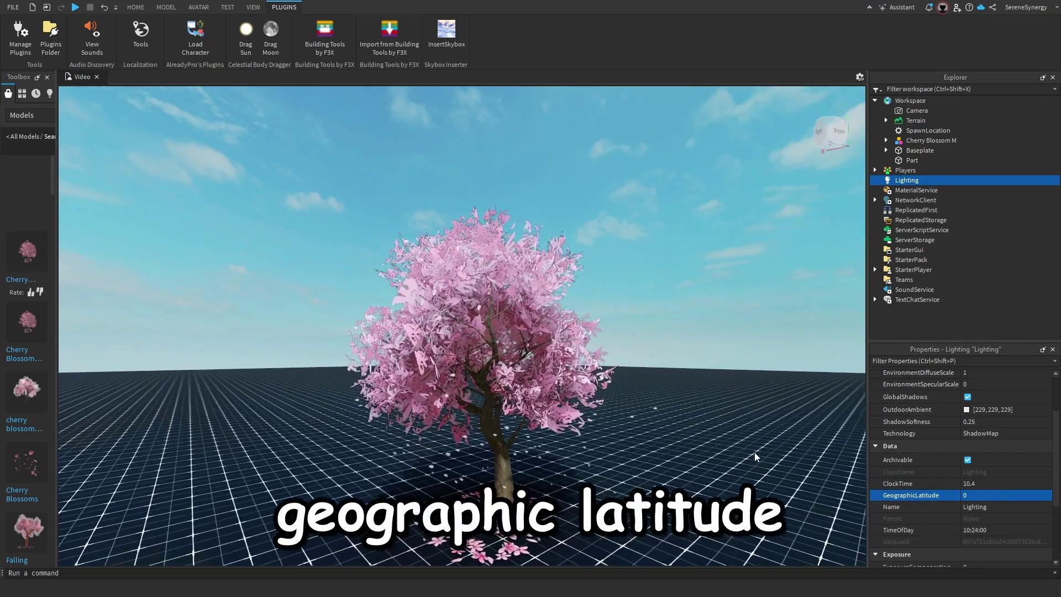
right_drag(754, 452, 755, 452)
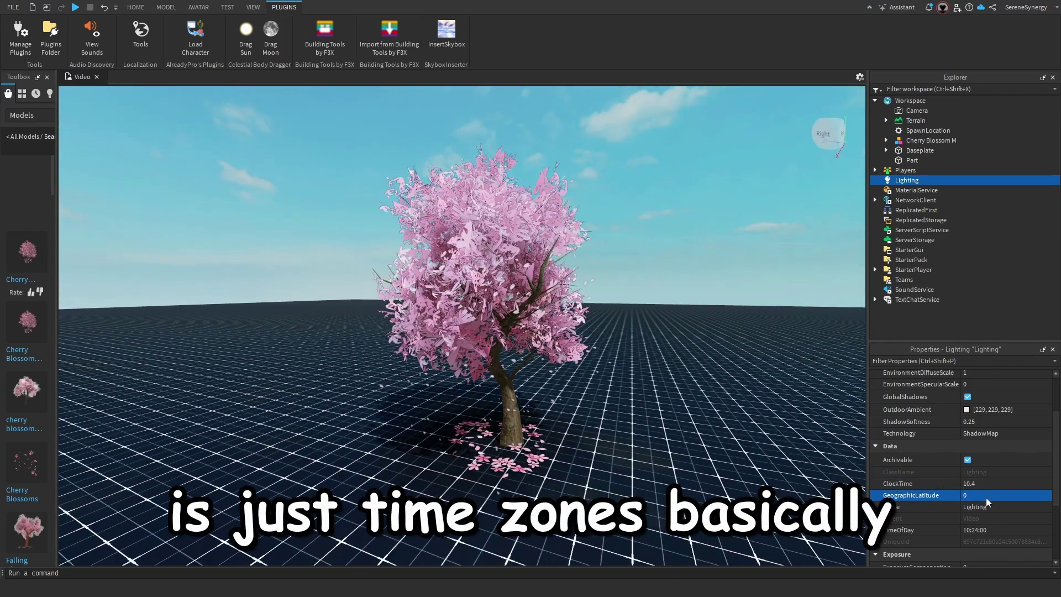
drag(1001, 499, 1026, 485)
click(1011, 485)
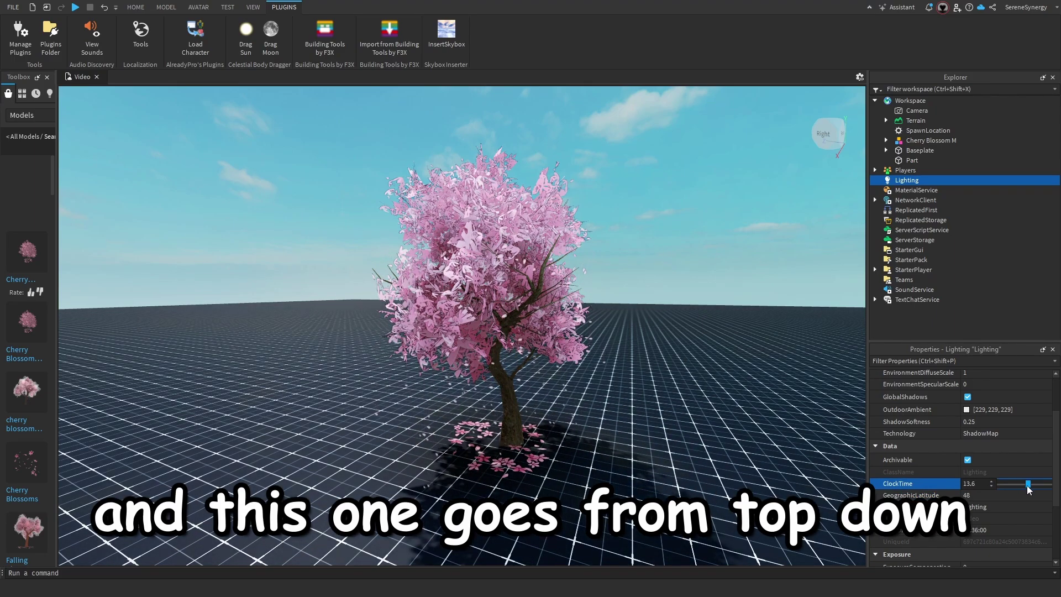
- Use the Drag Sun plugin to move the sun around the sky and place it low behind the cherry blossom tree
right_drag(853, 486, 709, 369)
scroll(526, 327, up, 2)
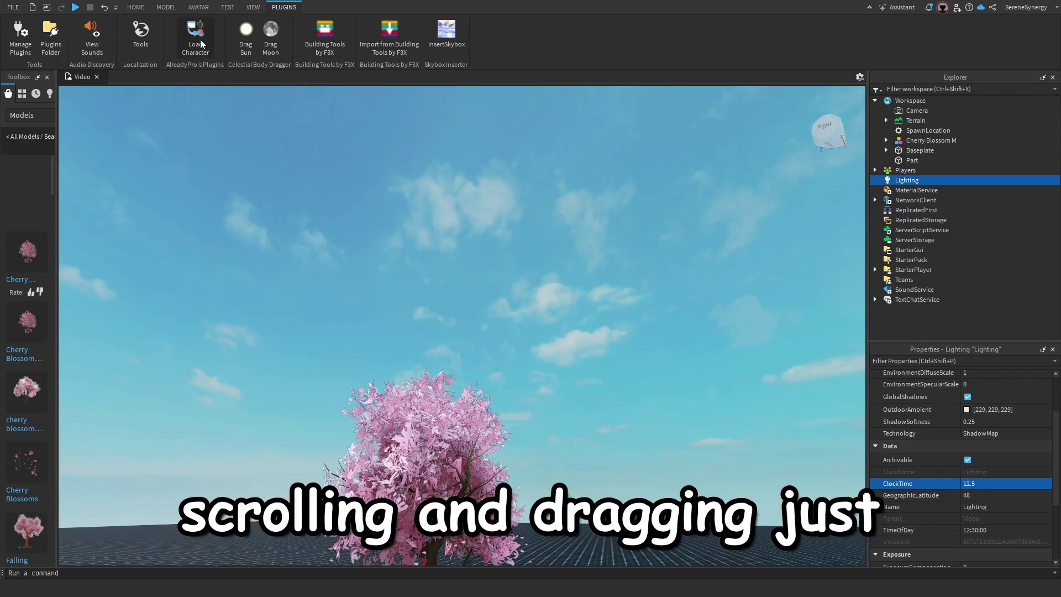
click(245, 43)
right_drag(559, 417, 519, 267)
drag(520, 266, 655, 374)
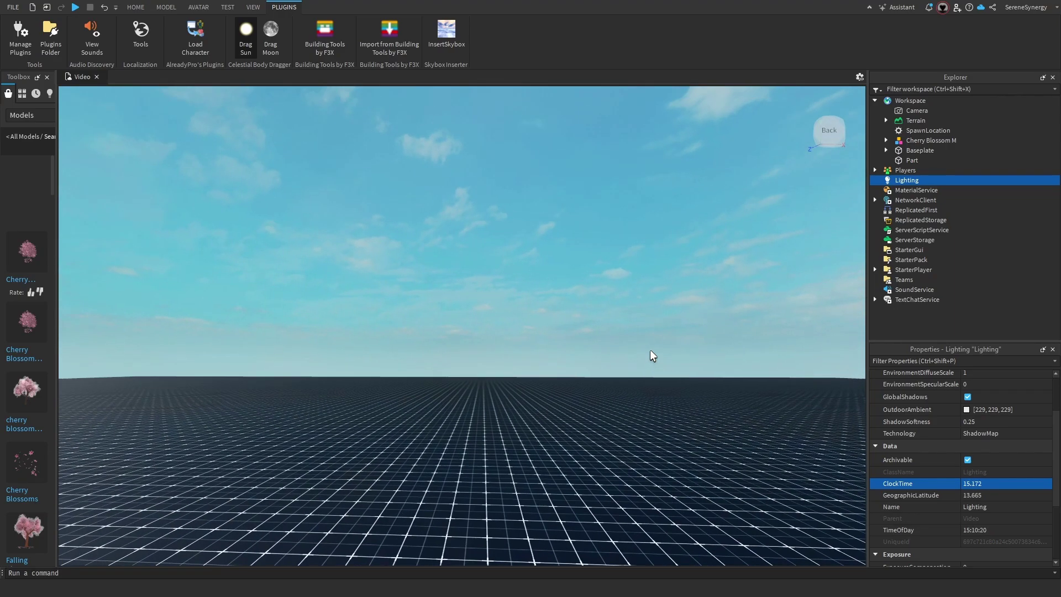
drag(650, 350, 478, 282)
right_drag(478, 282, 473, 285)
drag(607, 277, 431, 184)
right_drag(430, 184, 430, 185)
drag(430, 185, 433, 161)
right_drag(434, 160, 434, 158)
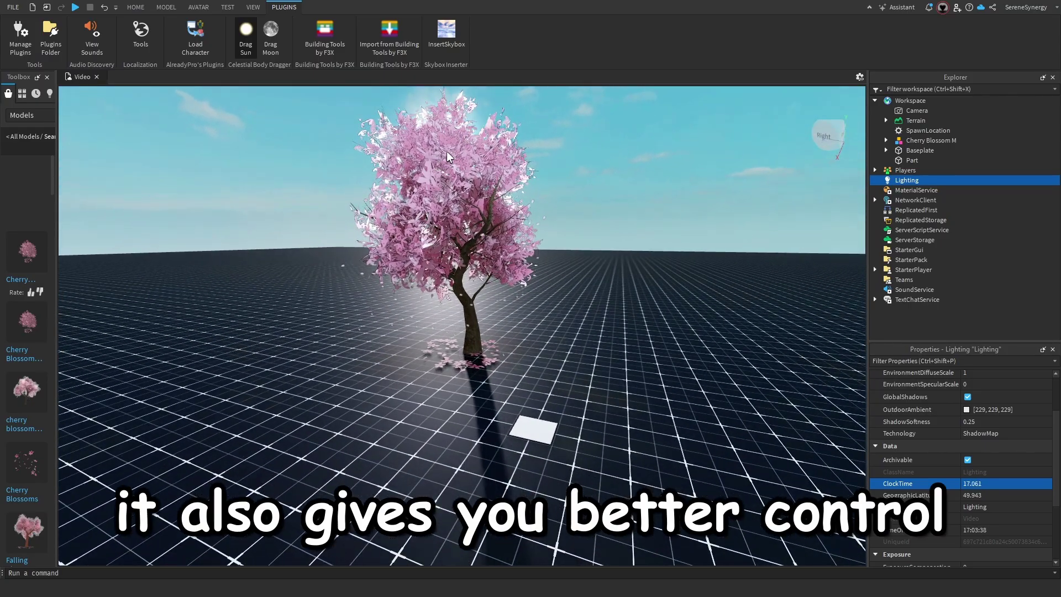
drag(454, 156, 454, 156)
- Reposition the sun higher in the sky at a ClockTime of about 13.8 and a GeographicLatitude of about 29.4, and turn off Drag Sun
right_drag(454, 157, 460, 414)
click(418, 154)
click(429, 290)
right_drag(615, 304, 386, 200)
key(w)
key(d)
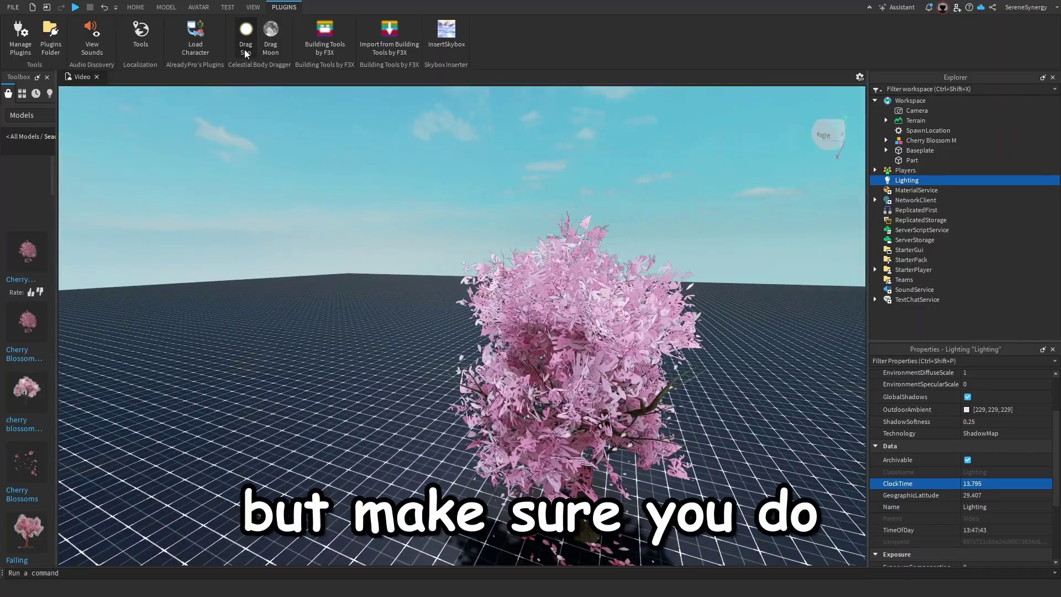
click(243, 35)
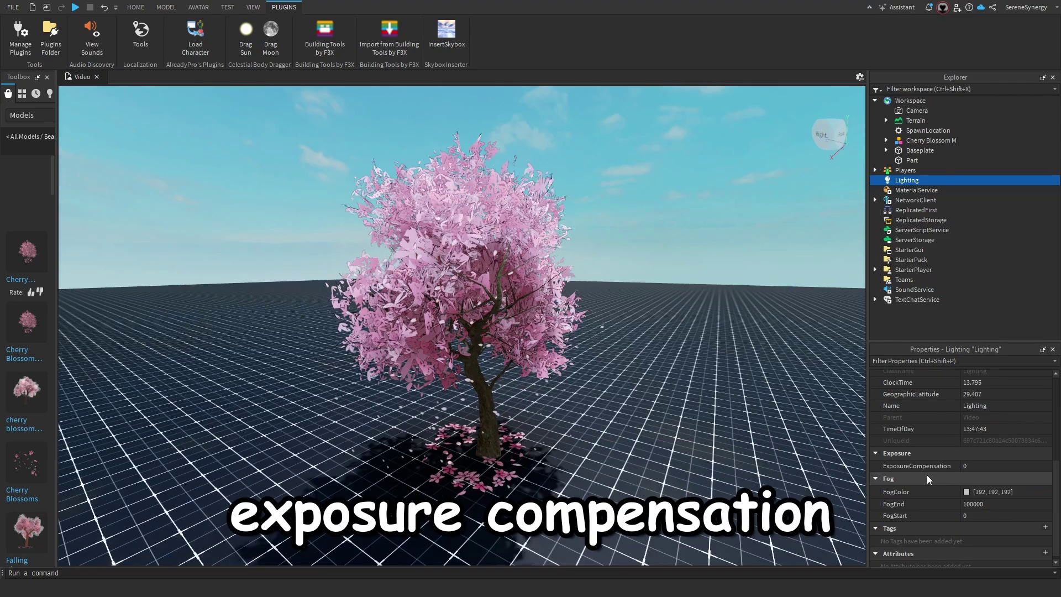
- Try an ExposureCompensation of 2.4 for Lighting and reset it to 0
click(980, 465)
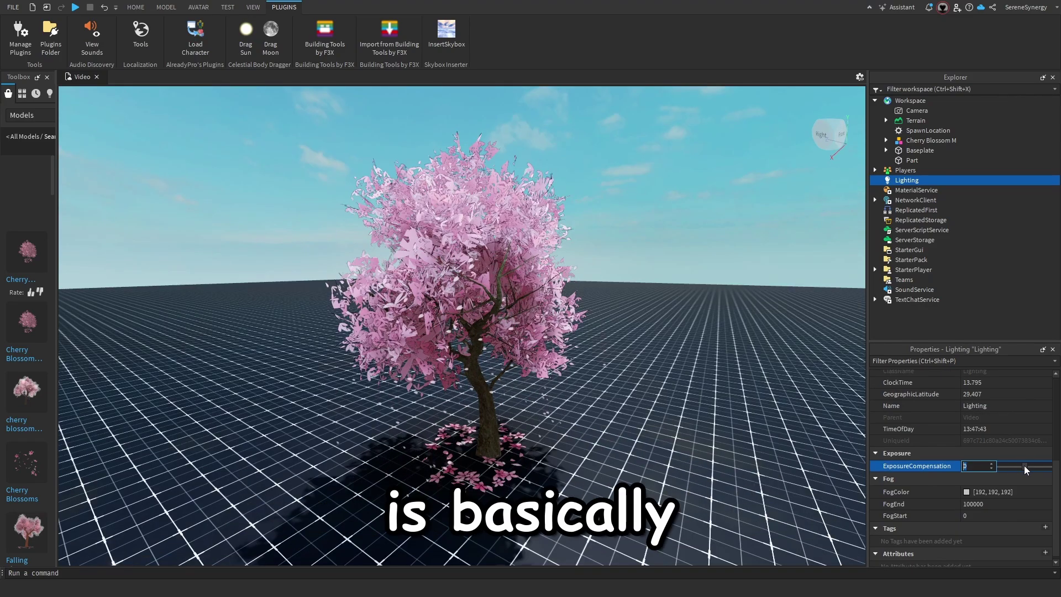
drag(1023, 466, 1048, 470)
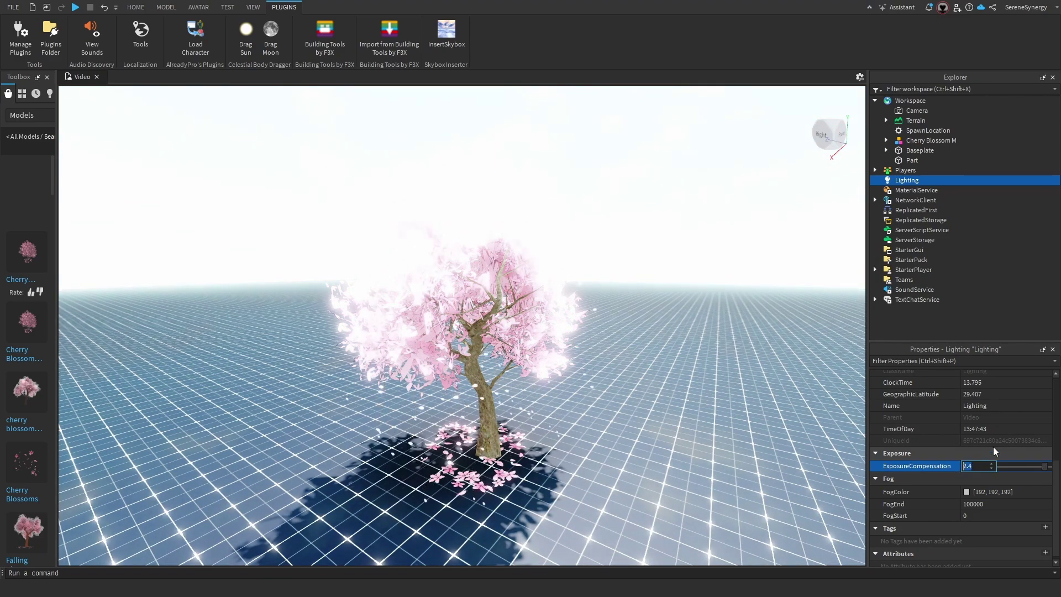
text(0)
key(Return)
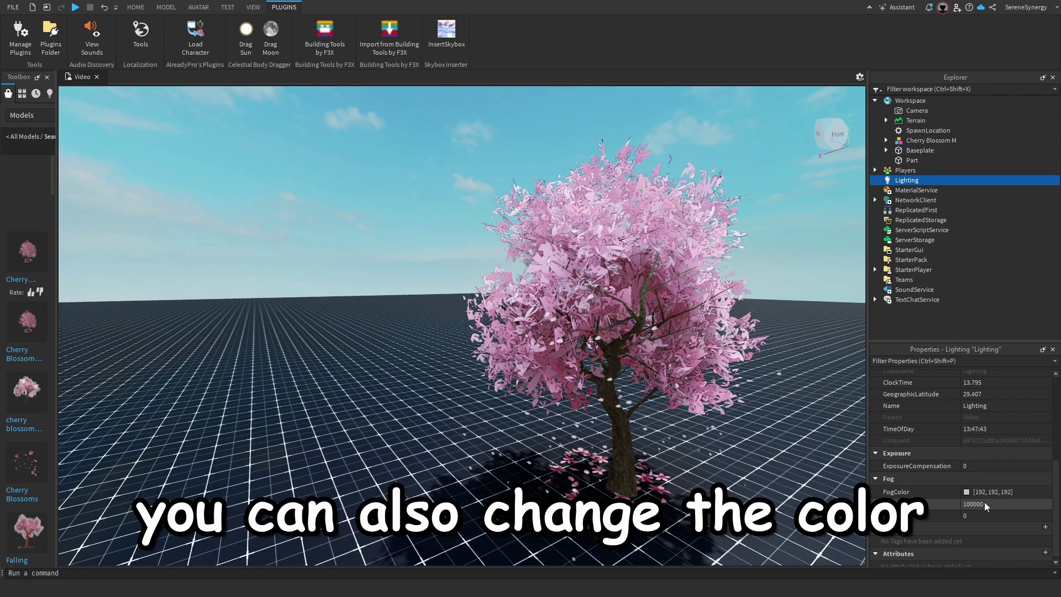
- Set the FogEnd of Lighting to 100
click(990, 503)
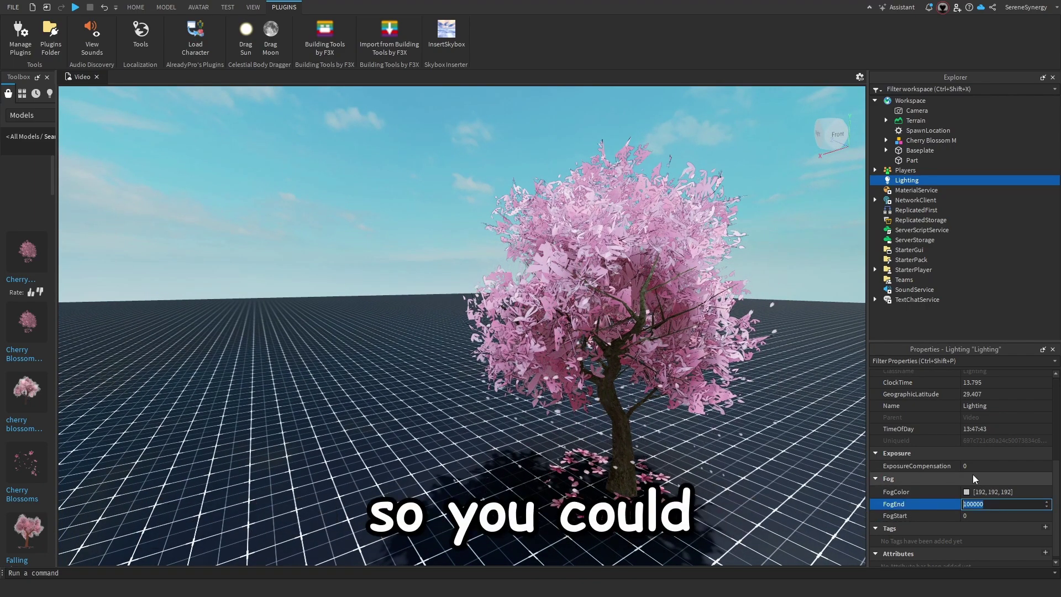
text(100)
key(Return)
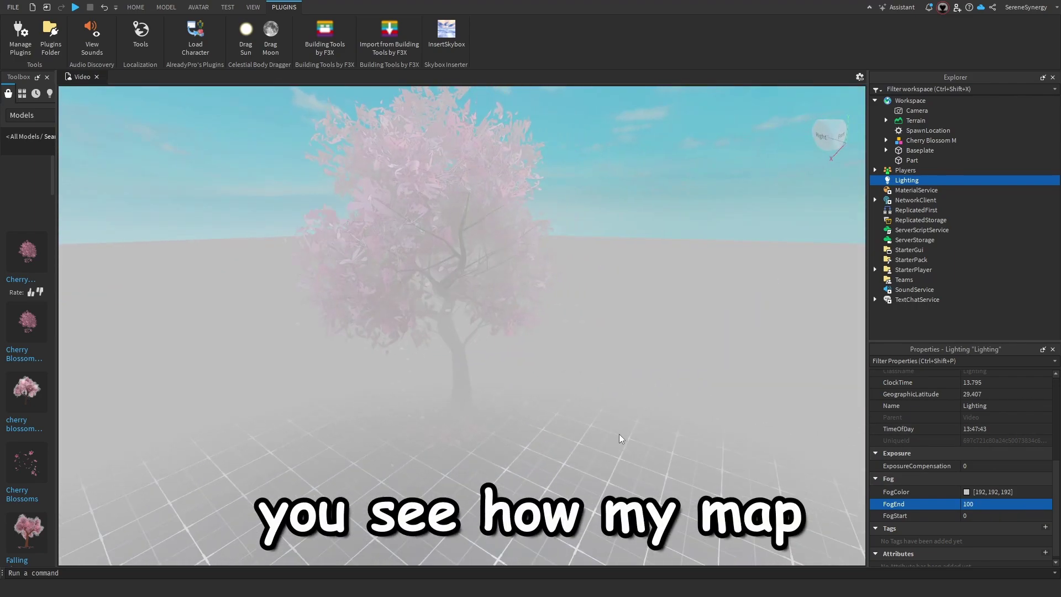
- Set the FogColor of Lighting to a pale pink-purple (192, 167, 191) and try a red fog colour
key(w)
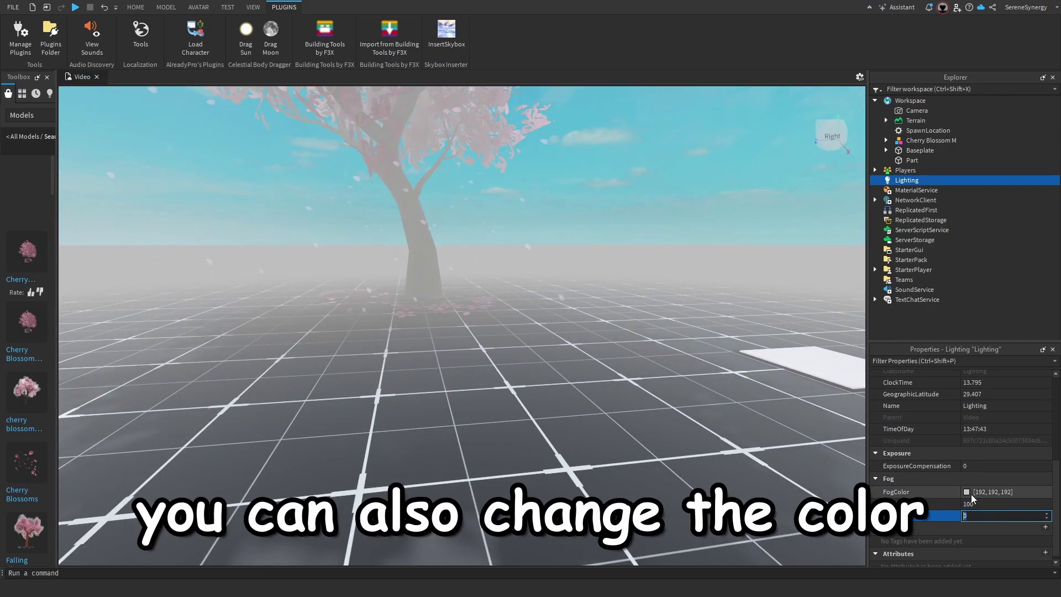
click(970, 493)
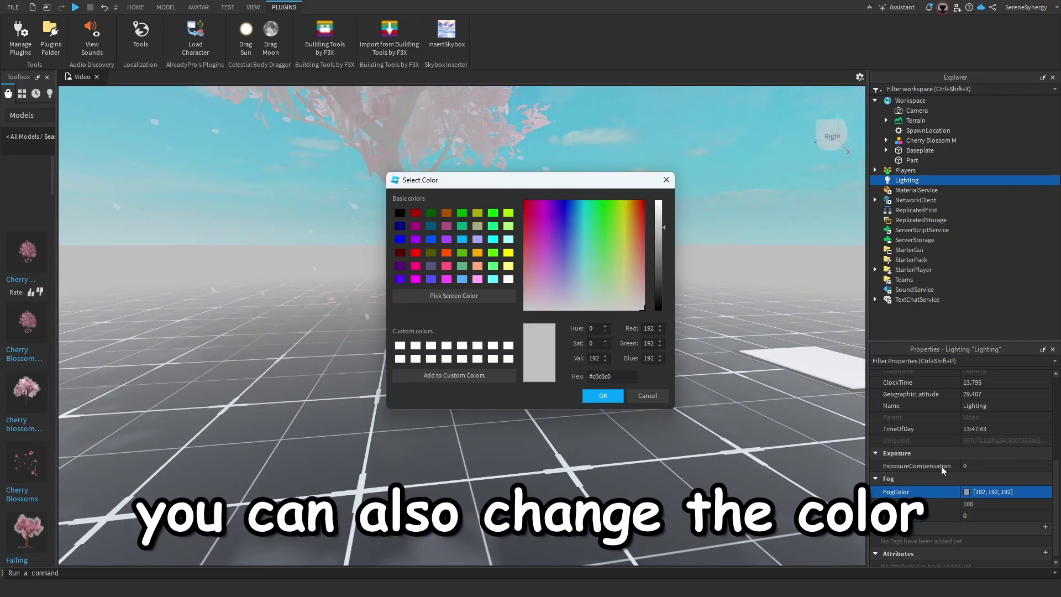
click(543, 298)
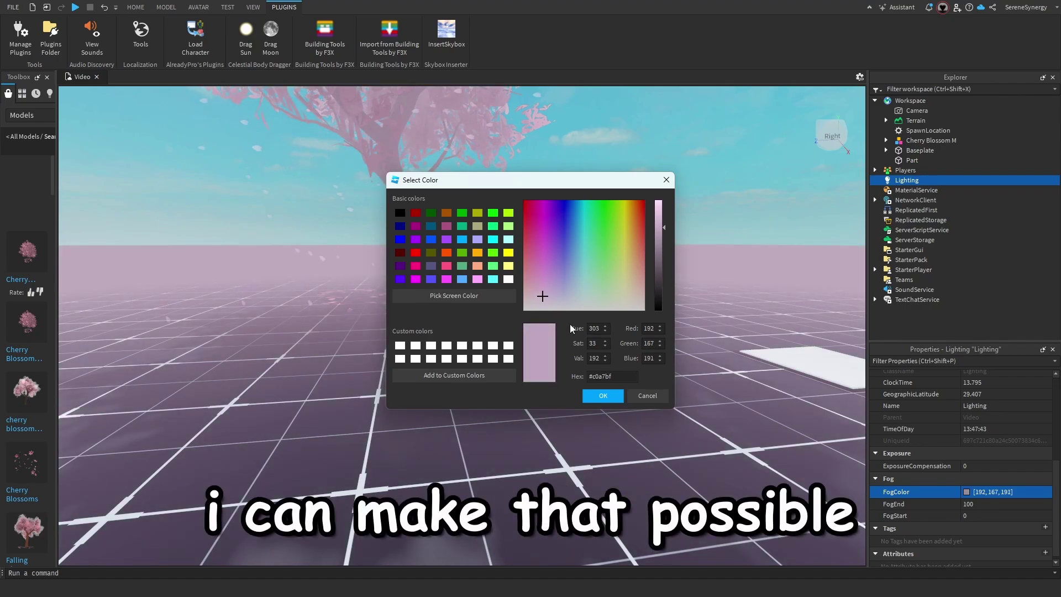
click(602, 395)
click(968, 490)
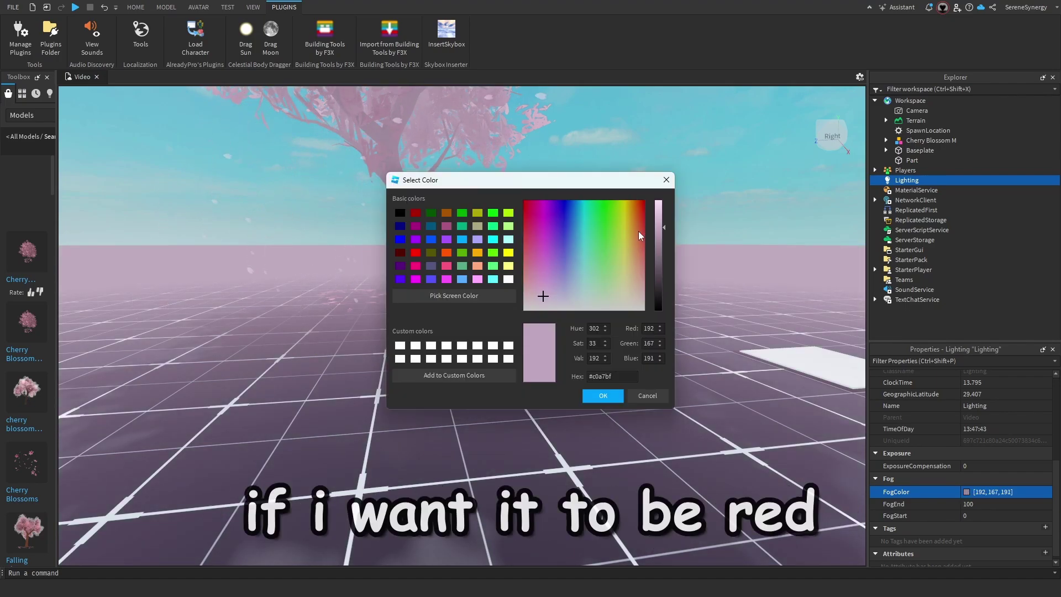
drag(635, 224, 549, 282)
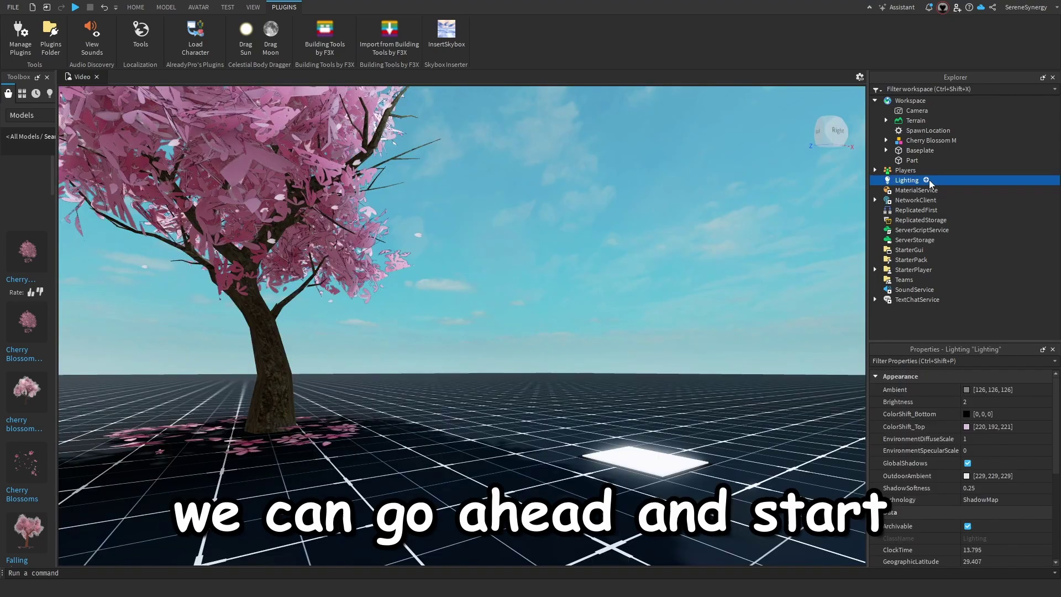
- Insert a BloomEffect into Lighting
click(927, 180)
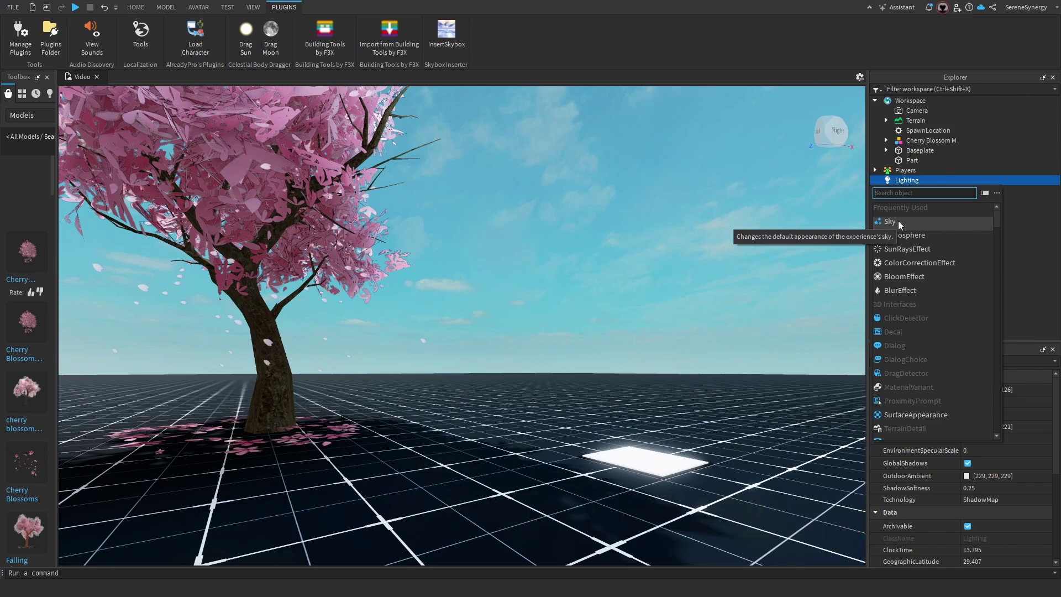
text(boo)
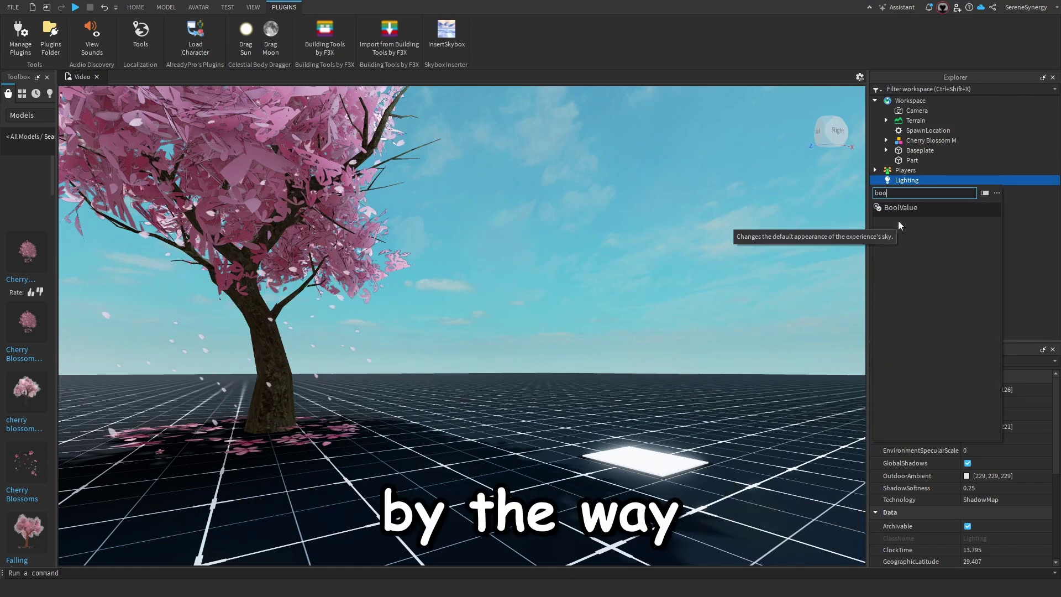
key(BackSpace)
text(loo)
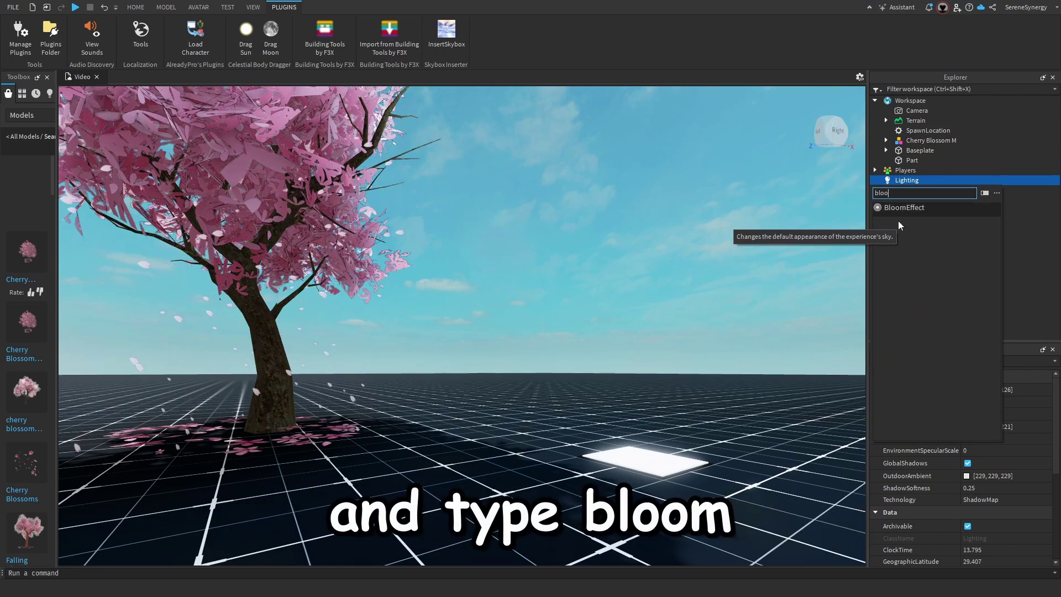
click(910, 210)
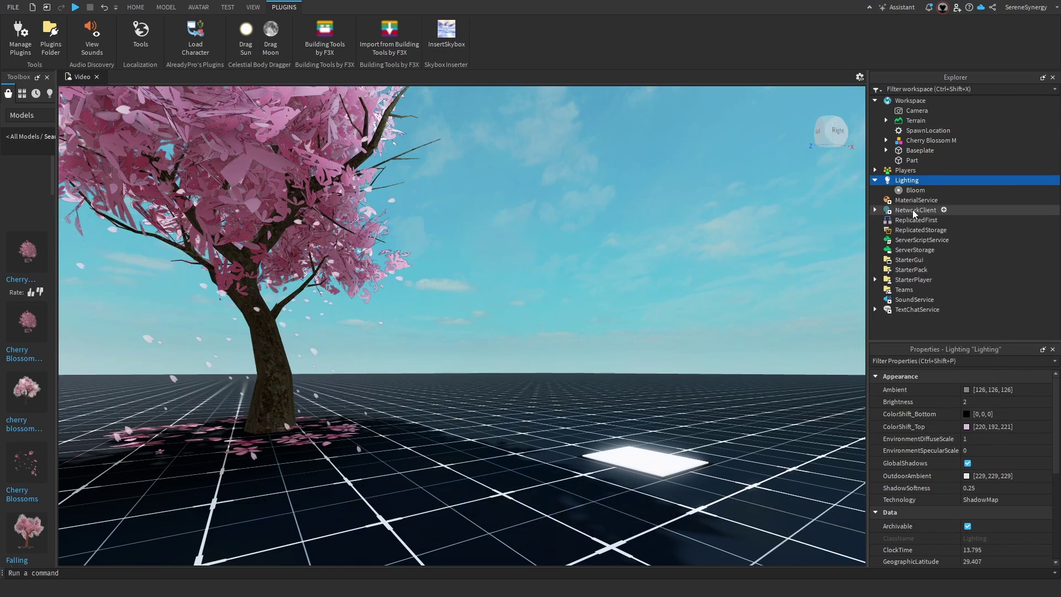
click(927, 181)
text(bloom)
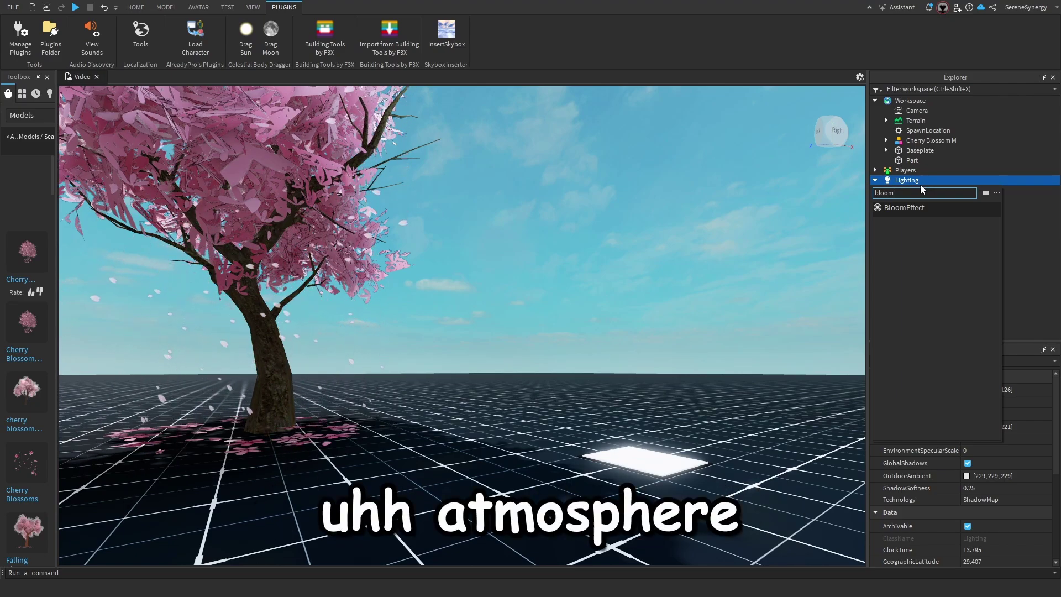
key(Return)
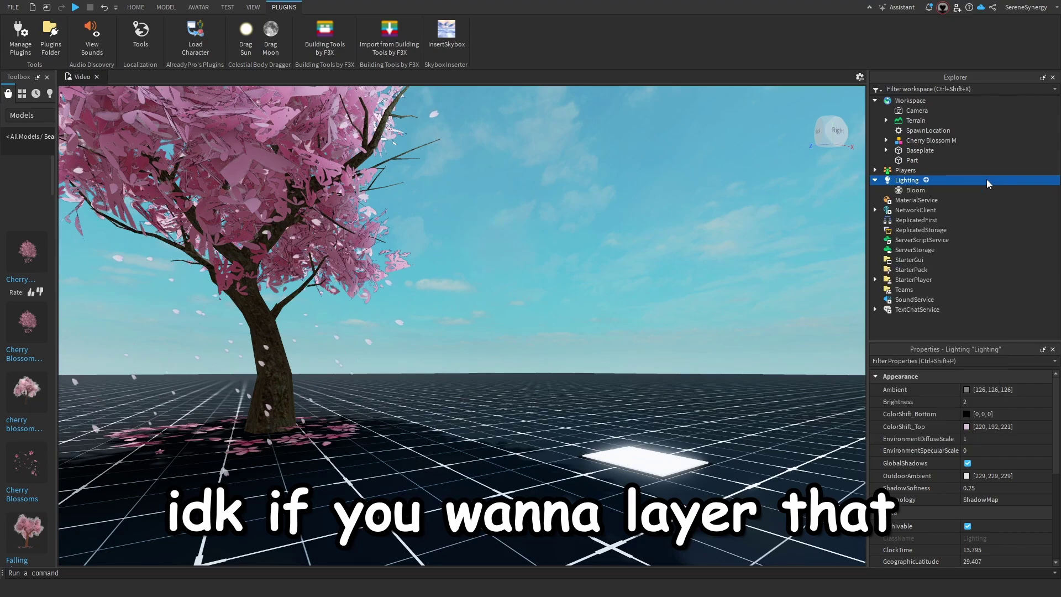
- Try different Intensity values for the Bloom effect, return it to 1, and increase its Size to 56
click(969, 189)
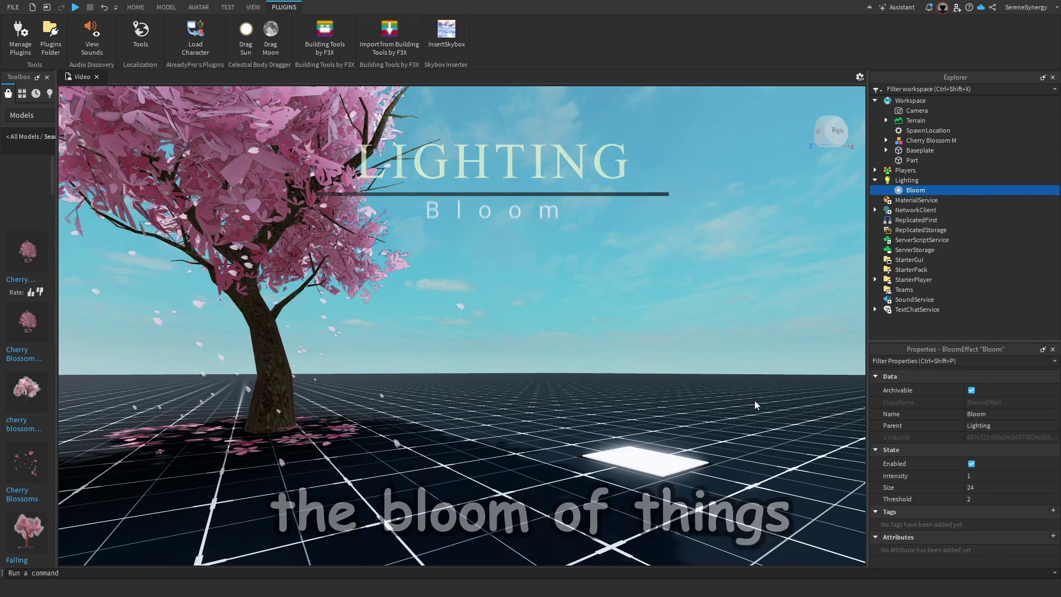
right_drag(756, 407, 602, 396)
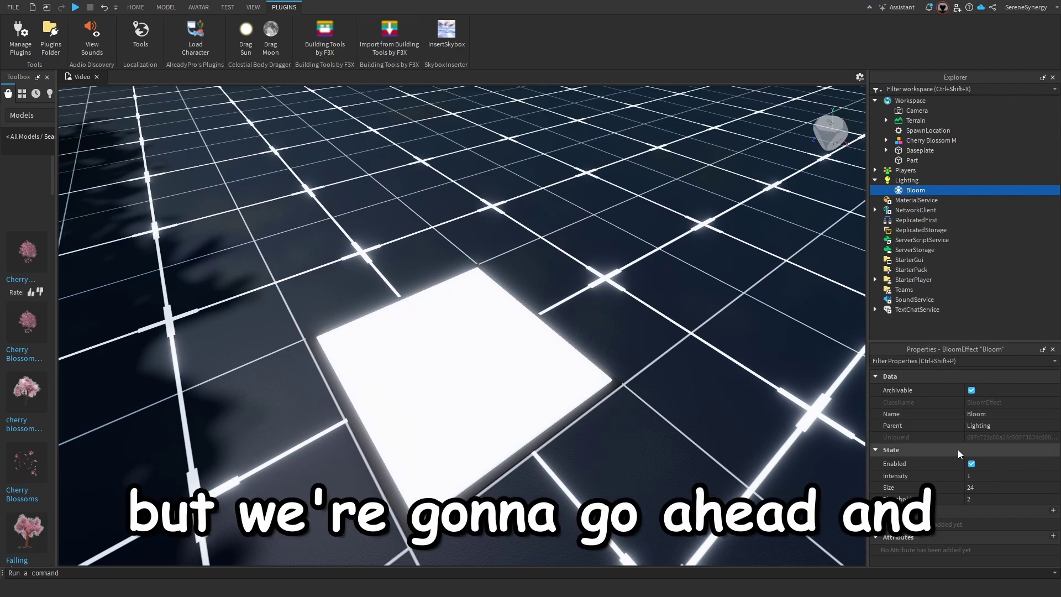
click(983, 476)
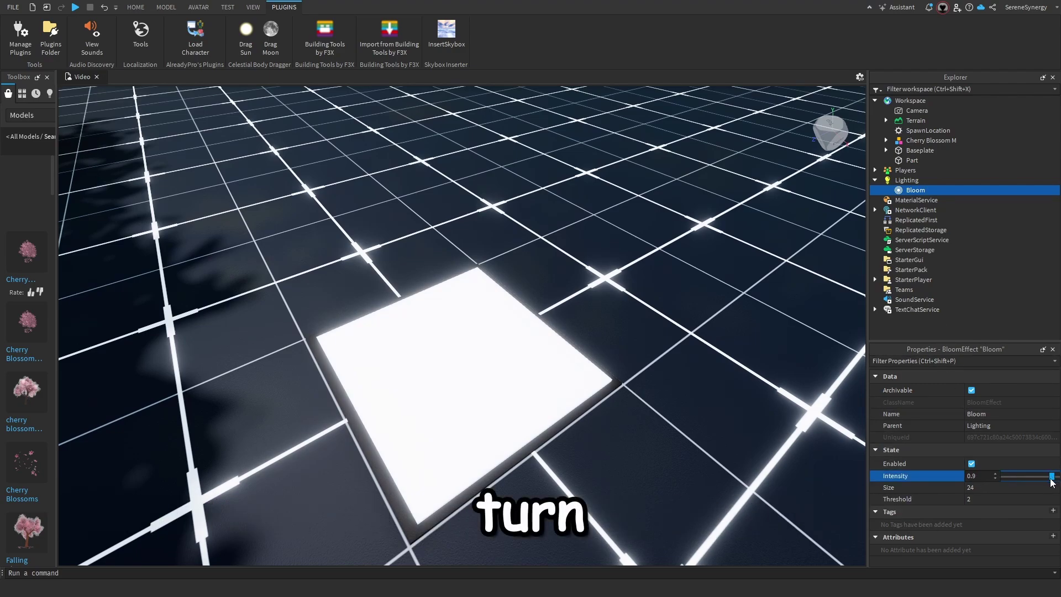
mouse_move(1050, 480)
mouse_down()
mouse_move(1004, 486)
mouse_move(1058, 486)
mouse_up()
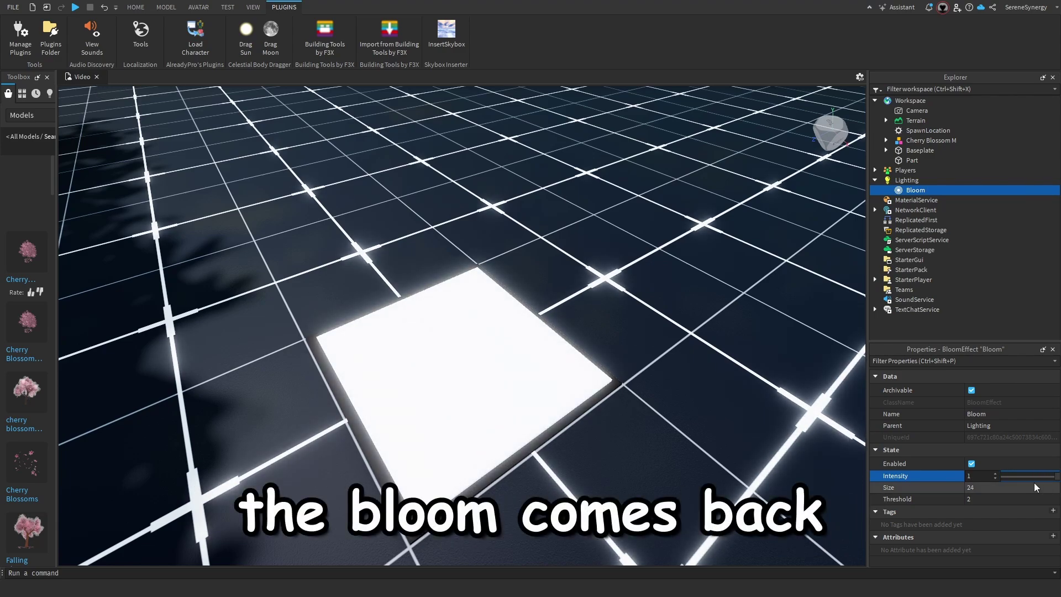
click(1020, 488)
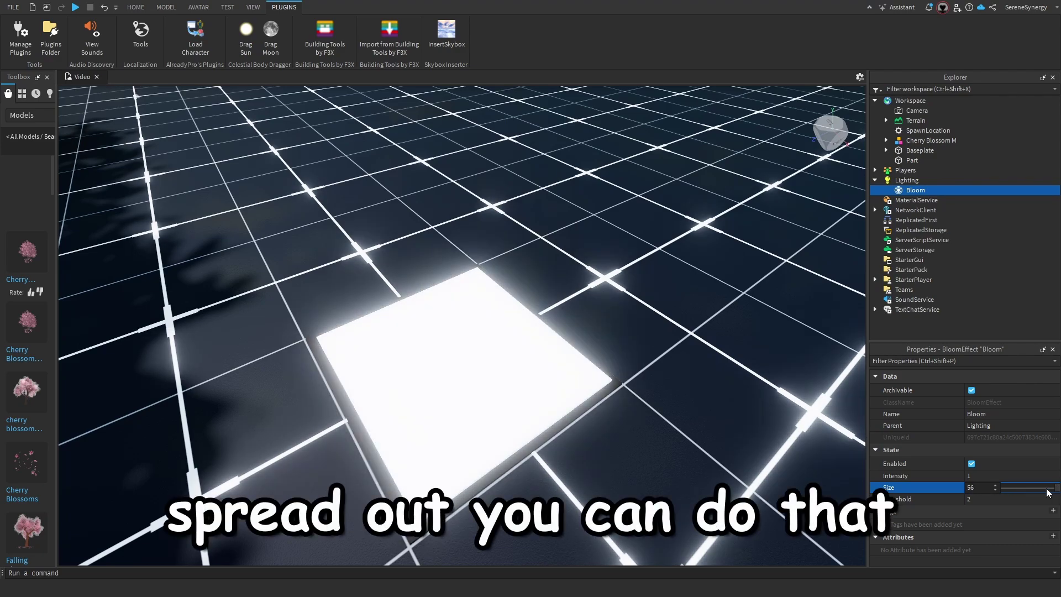
- Lower the Threshold of the Bloom effect to 0.8
click(1023, 498)
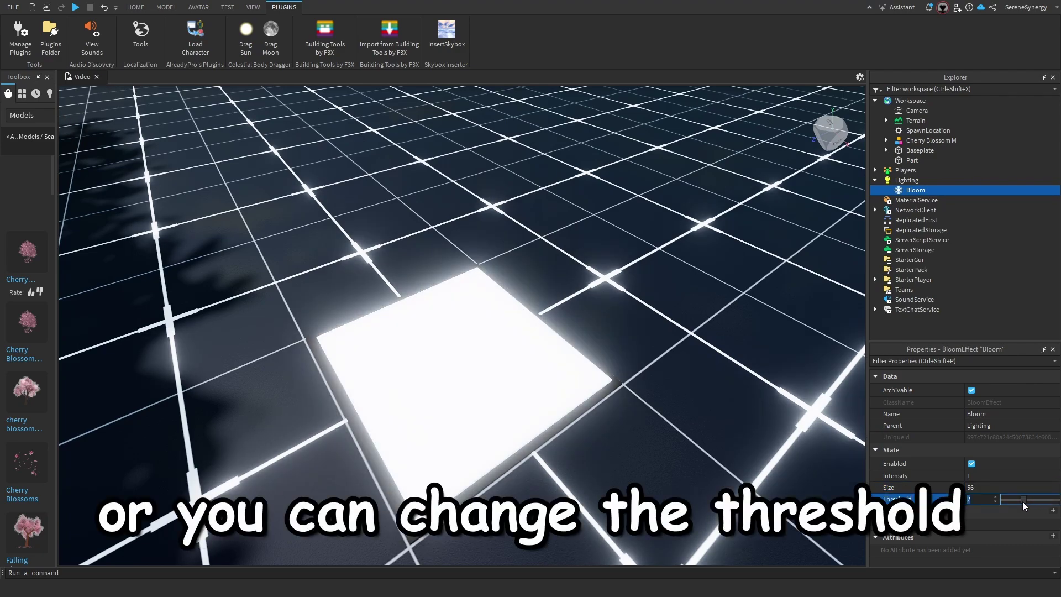
mouse_move(1026, 499)
mouse_down()
mouse_move(1039, 500)
mouse_move(1014, 500)
mouse_up()
click(573, 387)
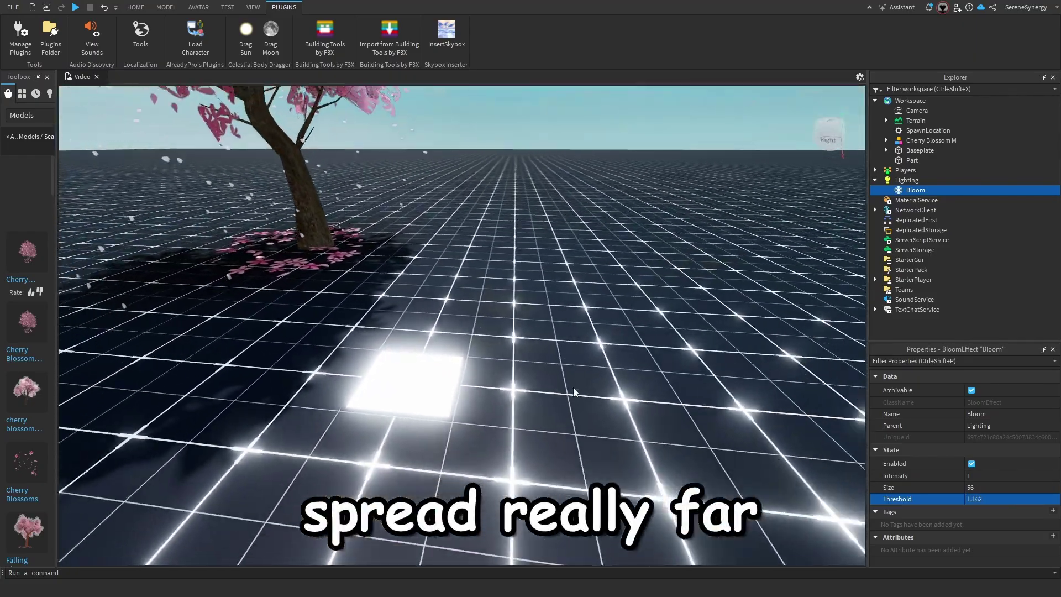
click(988, 498)
drag(1005, 499, 1003, 499)
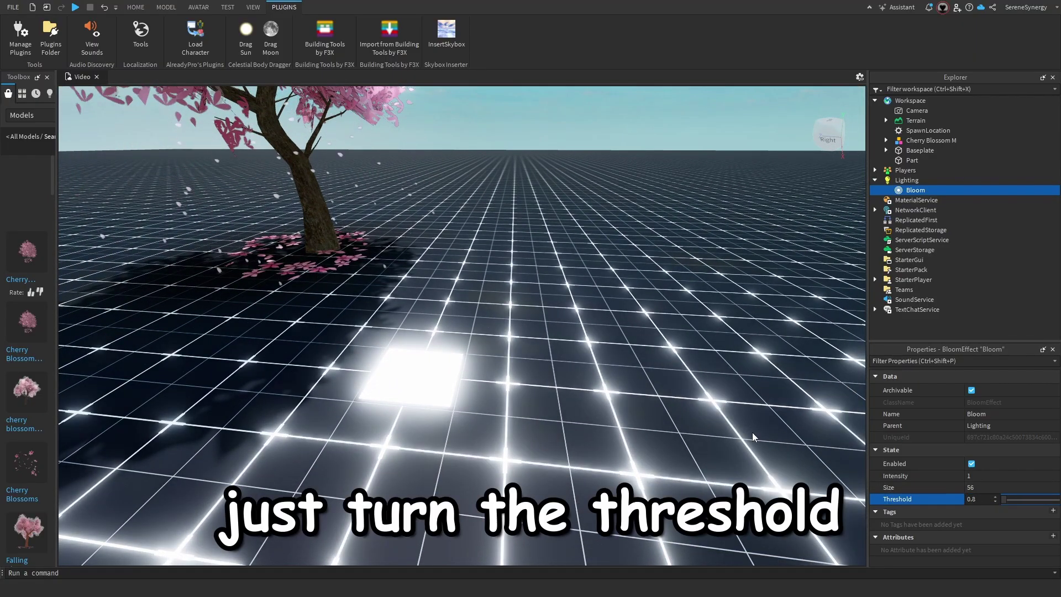
- Reduce the Bloom effect's Size to 8 and its Intensity to 0
right_drag(629, 415, 629, 415)
click(981, 487)
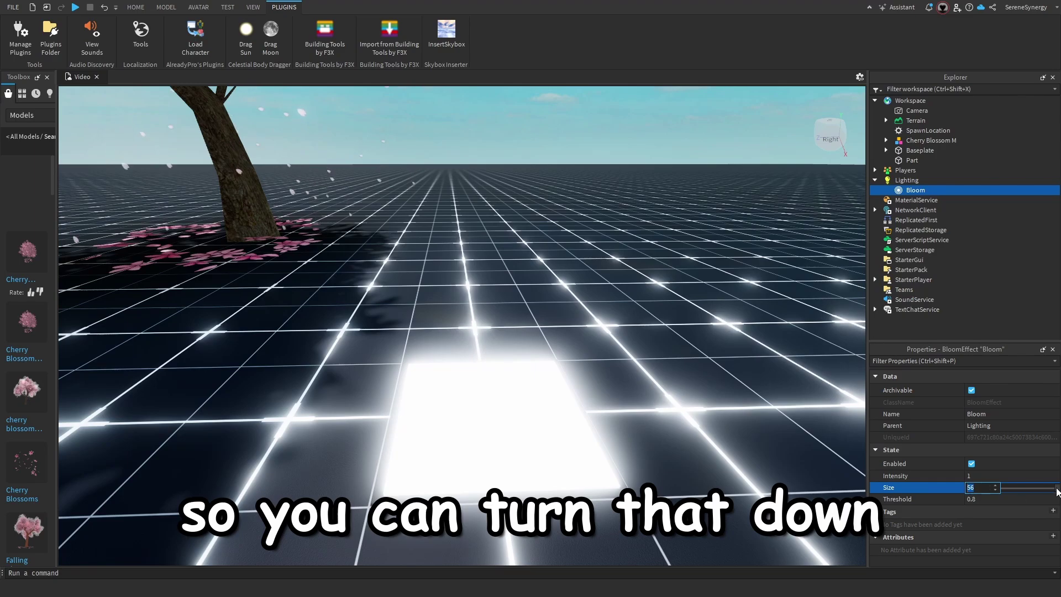
drag(1056, 491, 999, 488)
click(1010, 479)
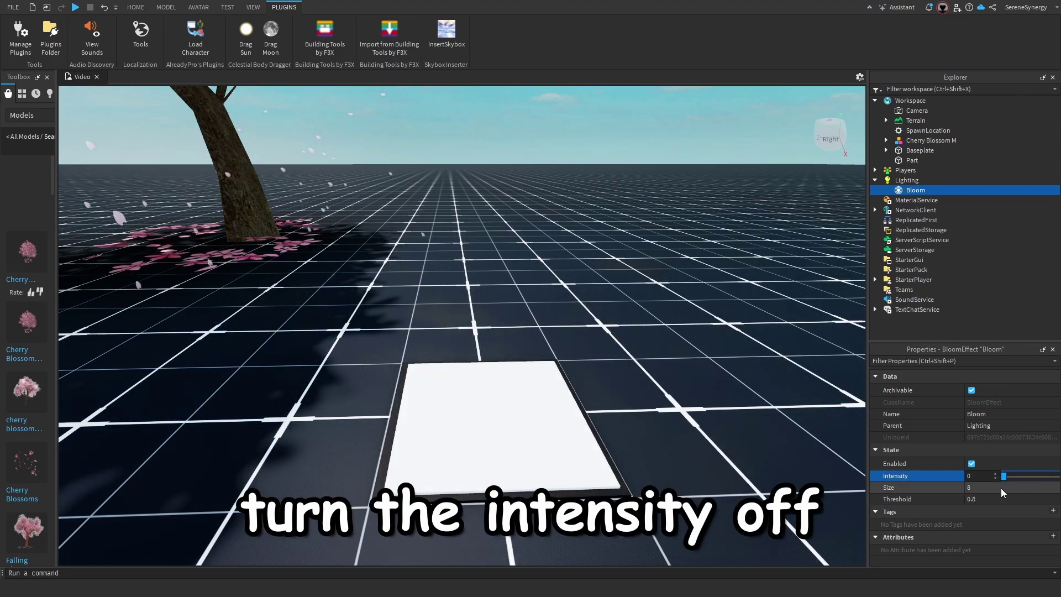
- Insert a BlurEffect into Lighting
text(blur)
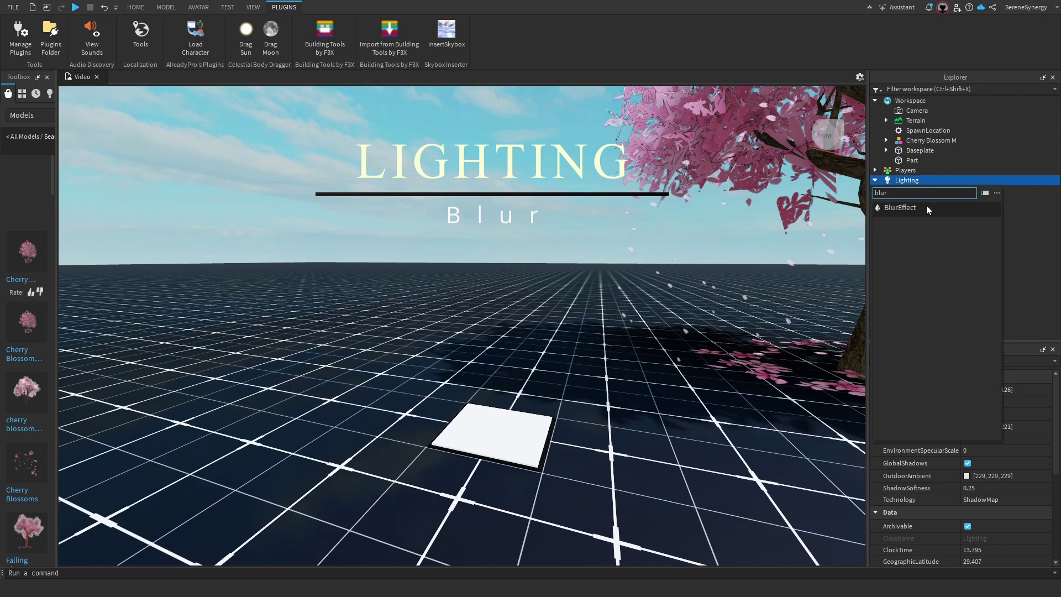
click(926, 207)
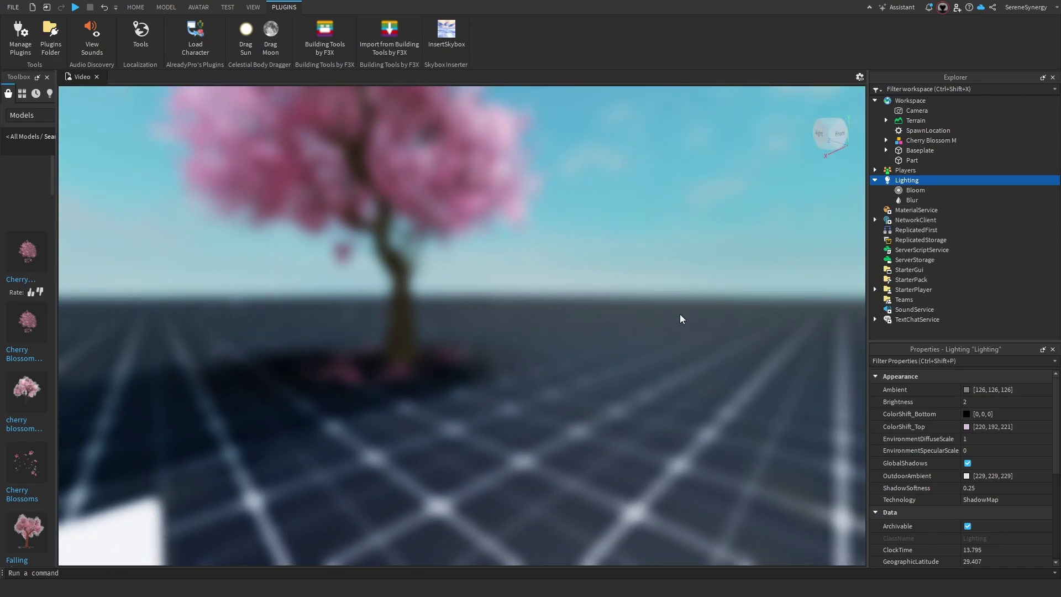
right_drag(679, 313, 678, 300)
right_drag(751, 250, 751, 251)
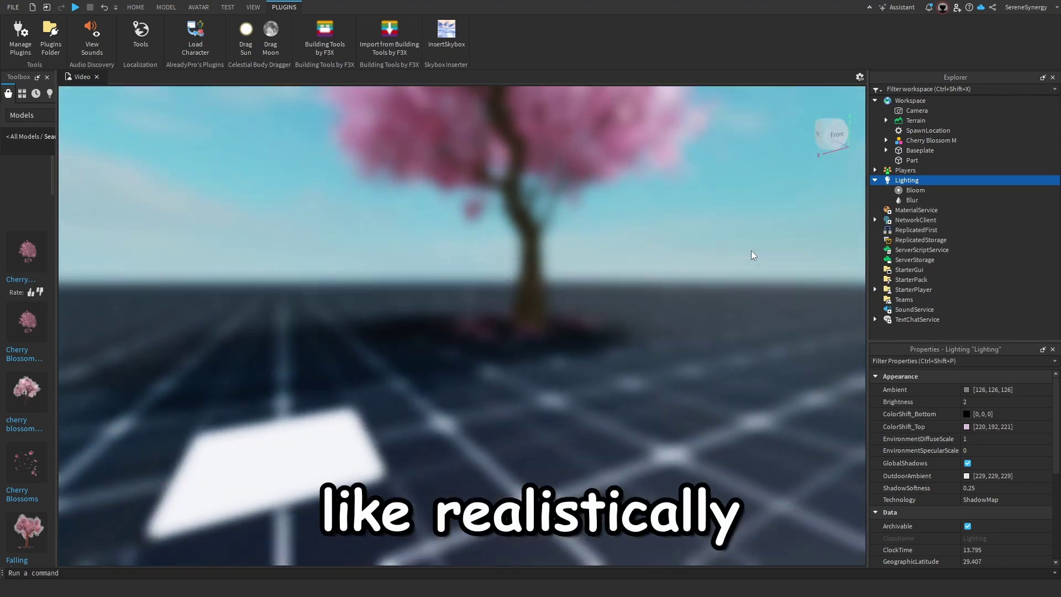
- Try a Size of 8 for the Blur effect and reduce the Size to its minimum
click(911, 199)
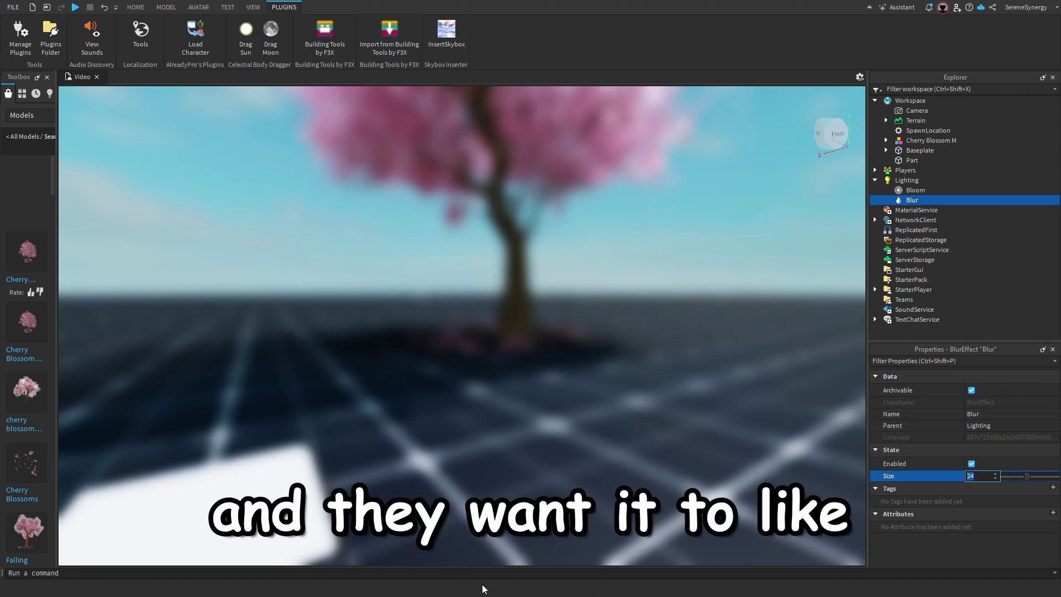
right_drag(563, 274, 564, 274)
right_drag(718, 359, 718, 359)
right_drag(654, 516, 655, 516)
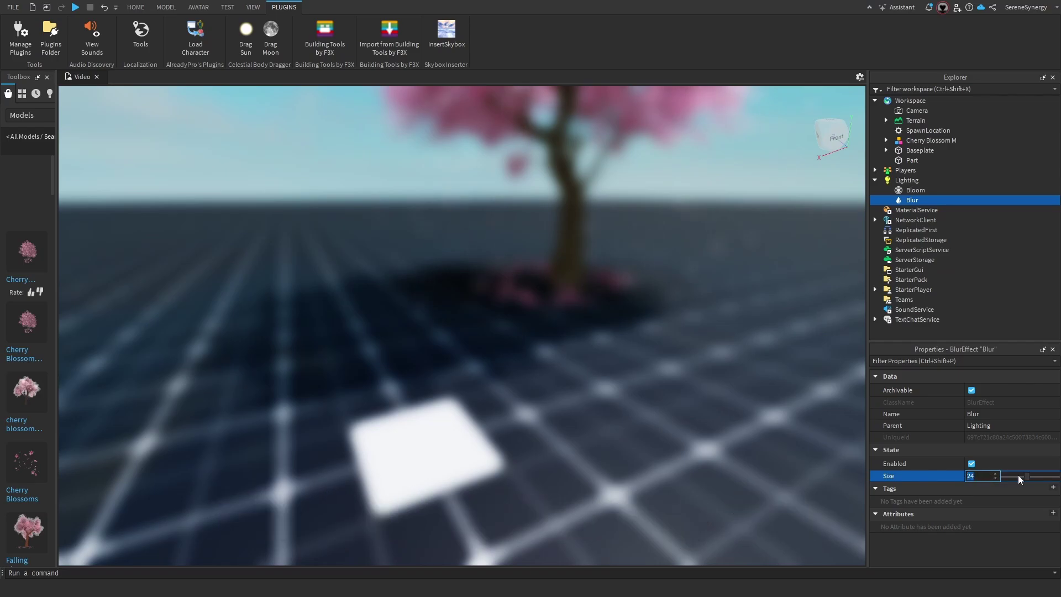
drag(1021, 482, 1012, 481)
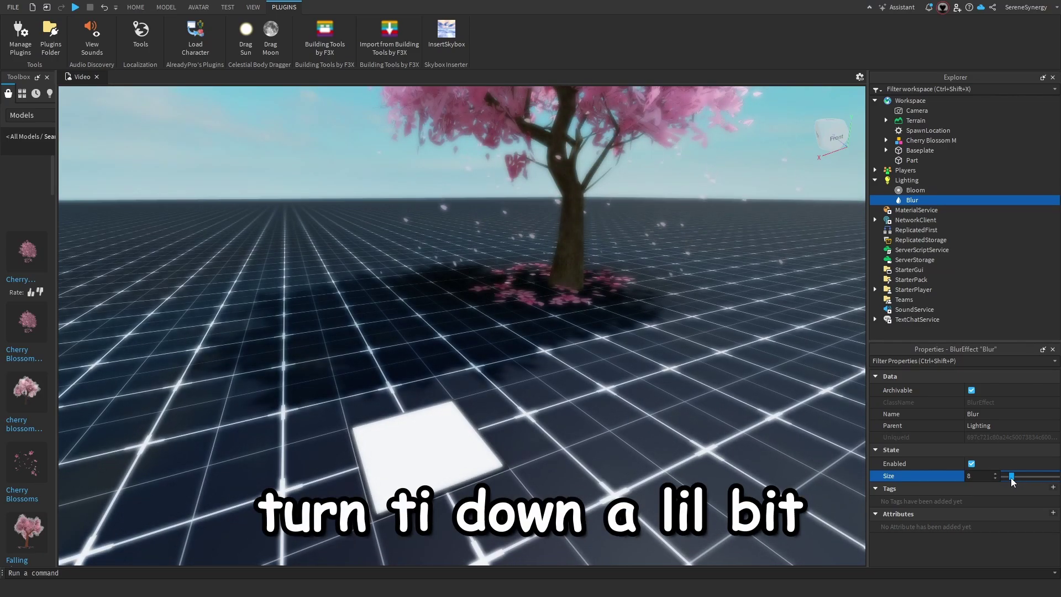
right_drag(689, 456, 689, 456)
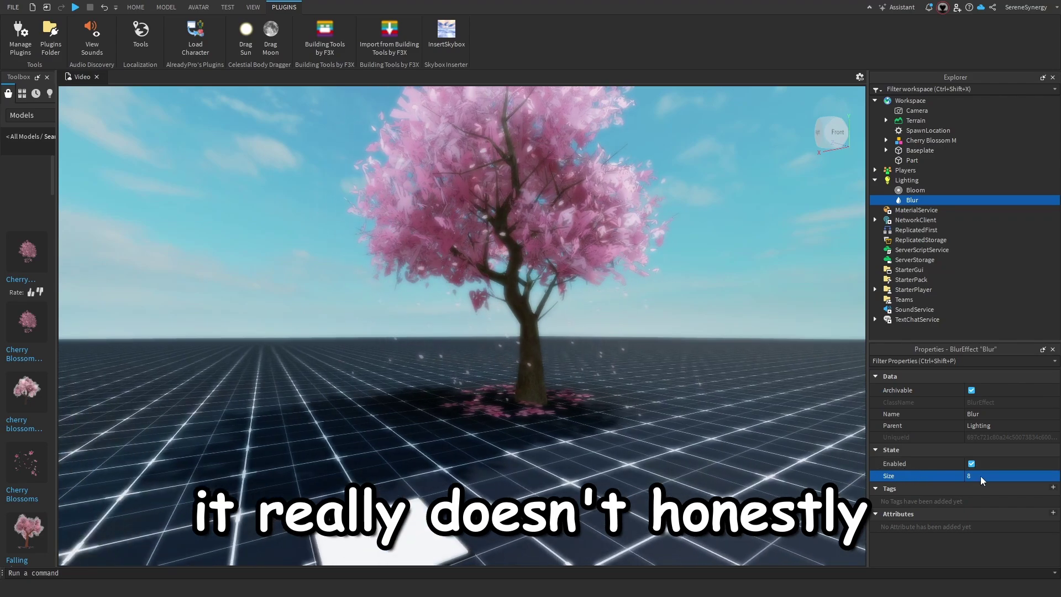
drag(1012, 477, 969, 480)
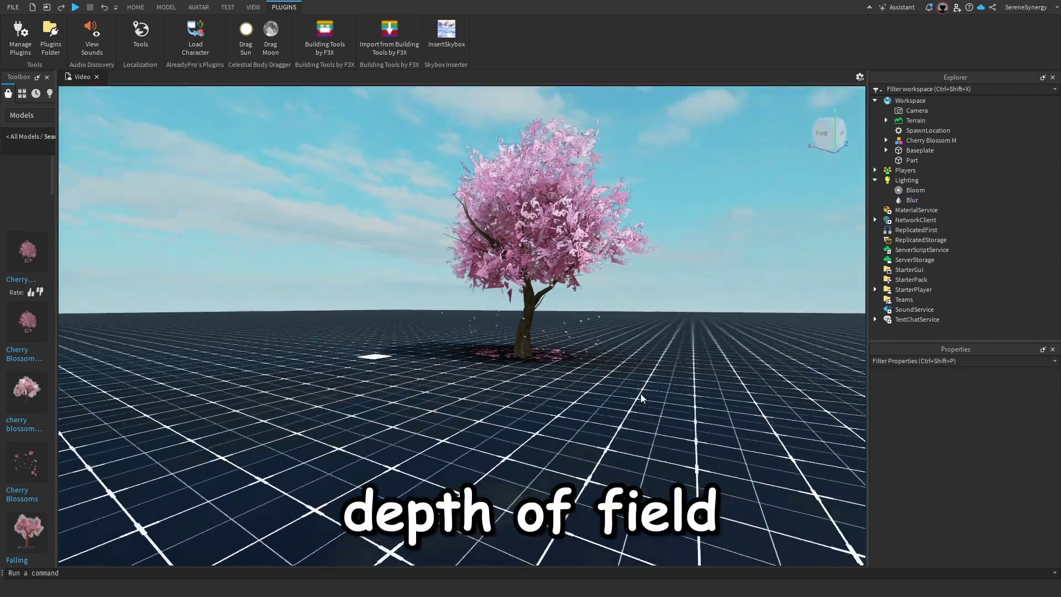
- Insert a DepthOfFieldEffect into Lighting
click(923, 180)
text(depth)
click(914, 208)
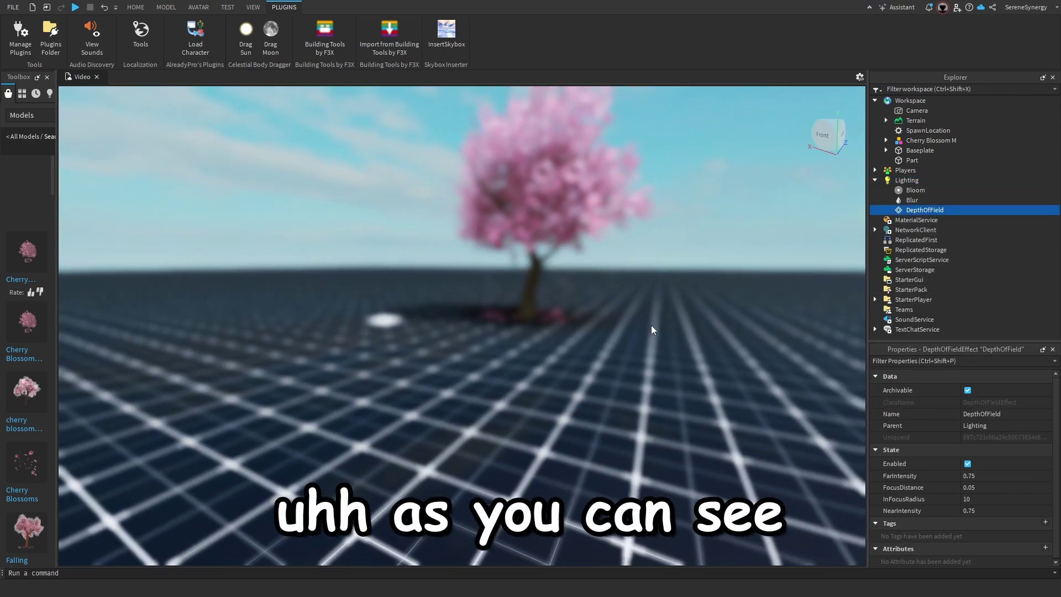
- Examine the depth-of-field blur on the cherry blossom tree from far away and from close up
key(s)
right_drag(650, 325, 546, 333)
key(w)
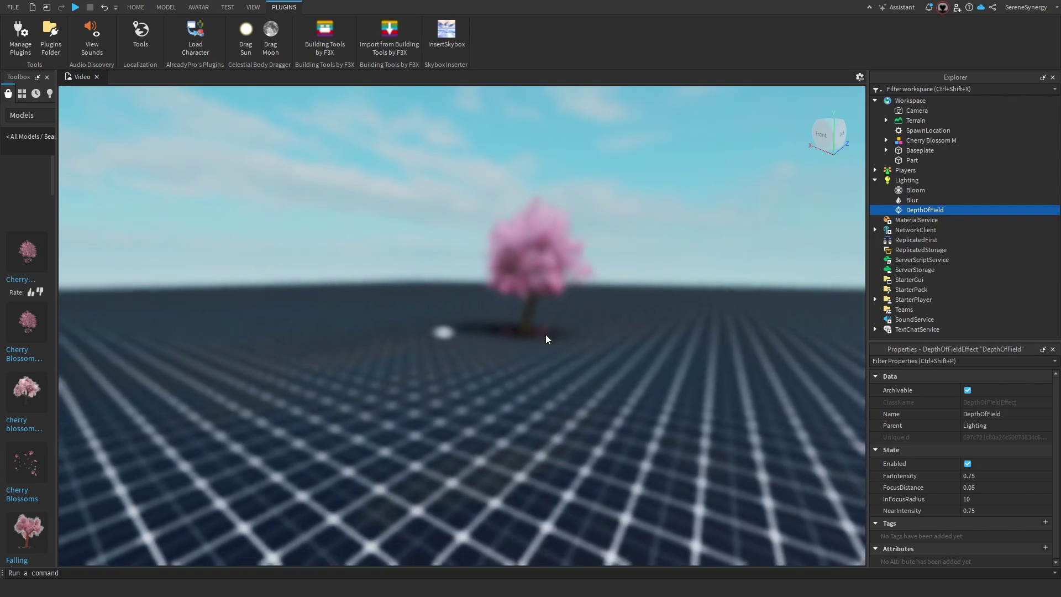
key(w)
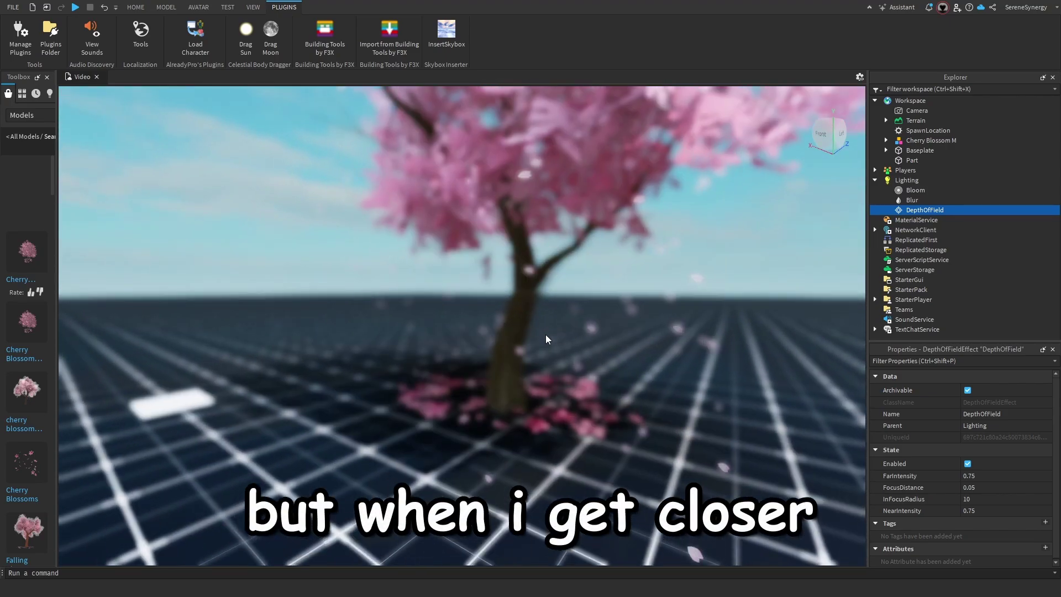
key(s)
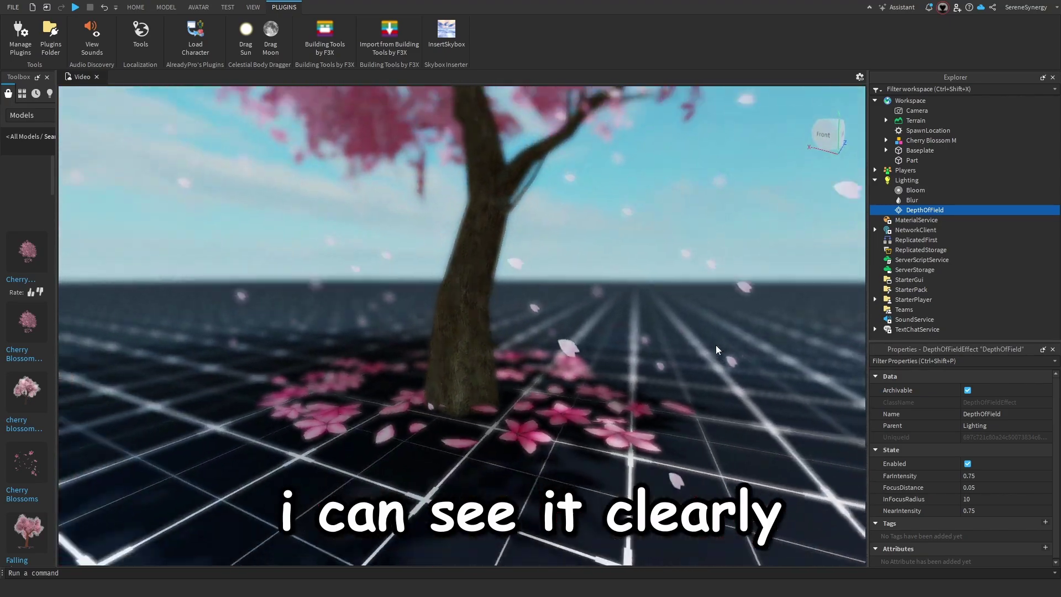
key(a)
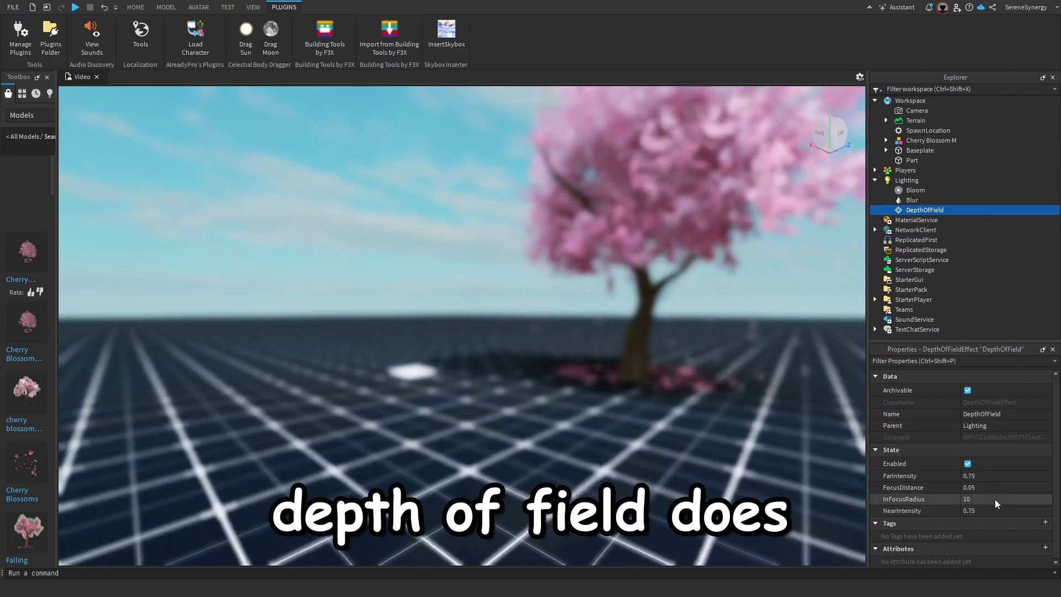
- Reduce the DepthOfField effect's NearIntensity to 0
click(1016, 511)
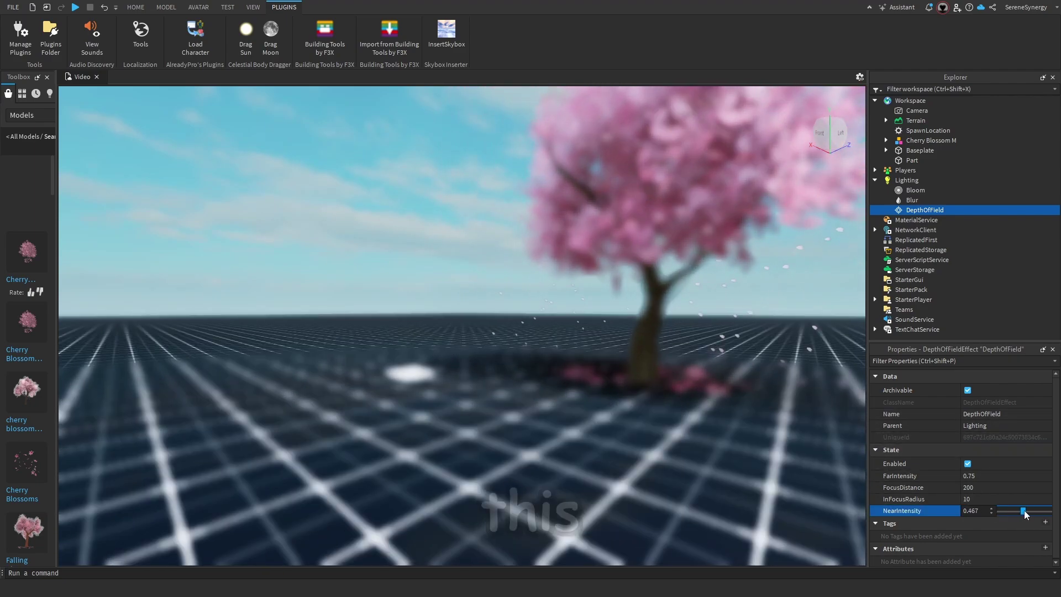
mouse_move(1022, 513)
mouse_down()
mouse_move(1011, 513)
mouse_move(1023, 514)
mouse_up()
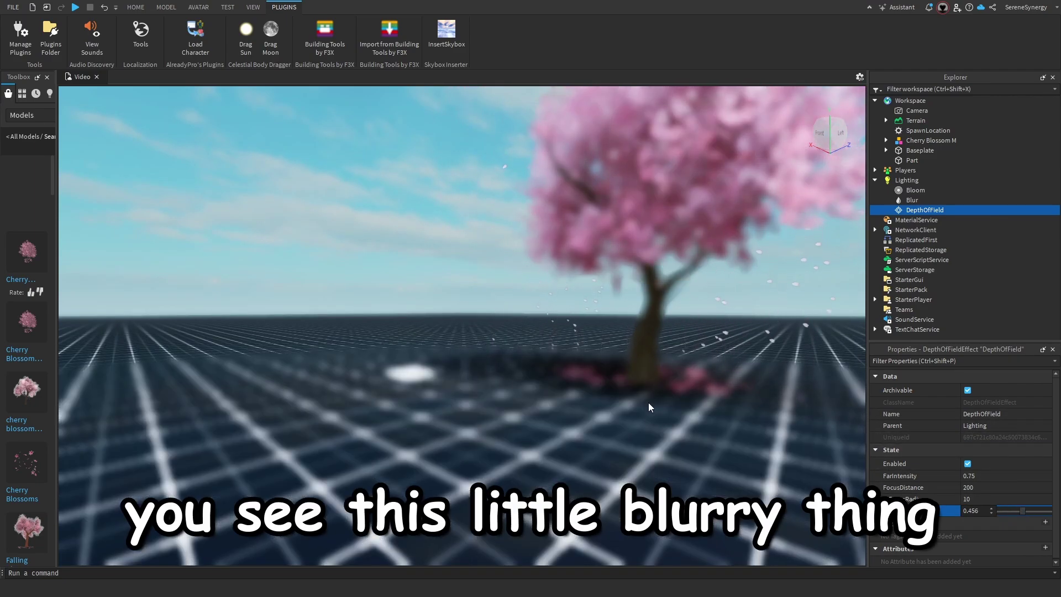
right_drag(648, 407, 645, 392)
click(1023, 511)
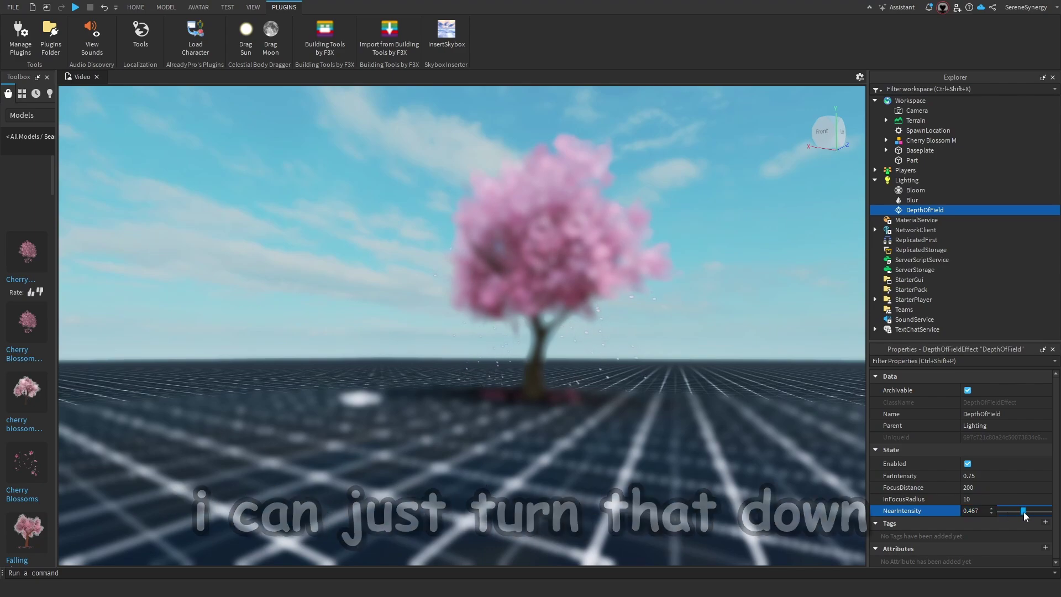
drag(1023, 511, 996, 518)
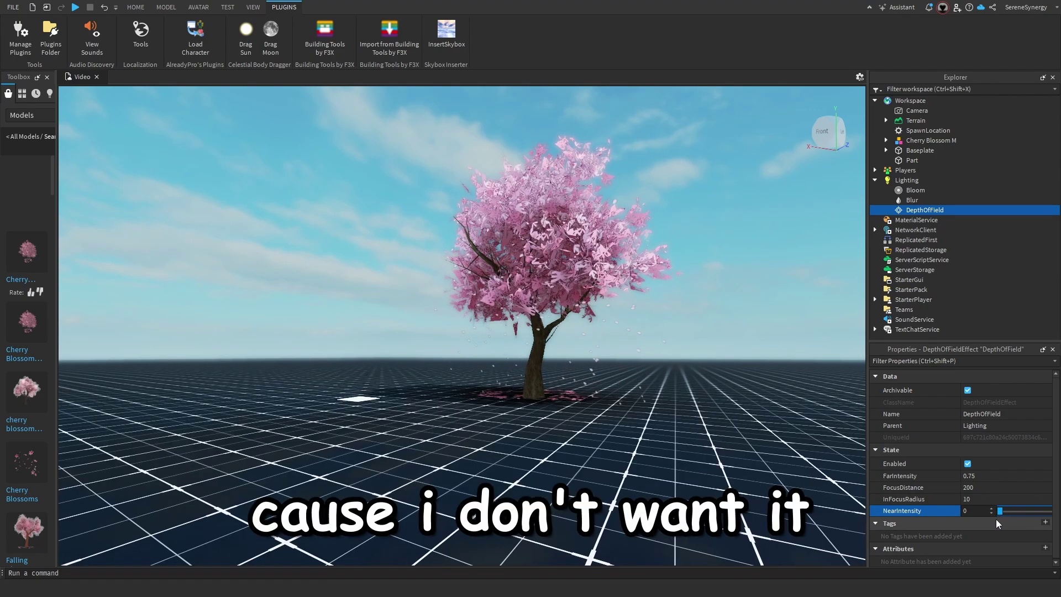
- Try DepthOfField FocusDistance values of 173.34 and 44.44, settle on 102.22, and set the InFocusRadius to 50
click(986, 488)
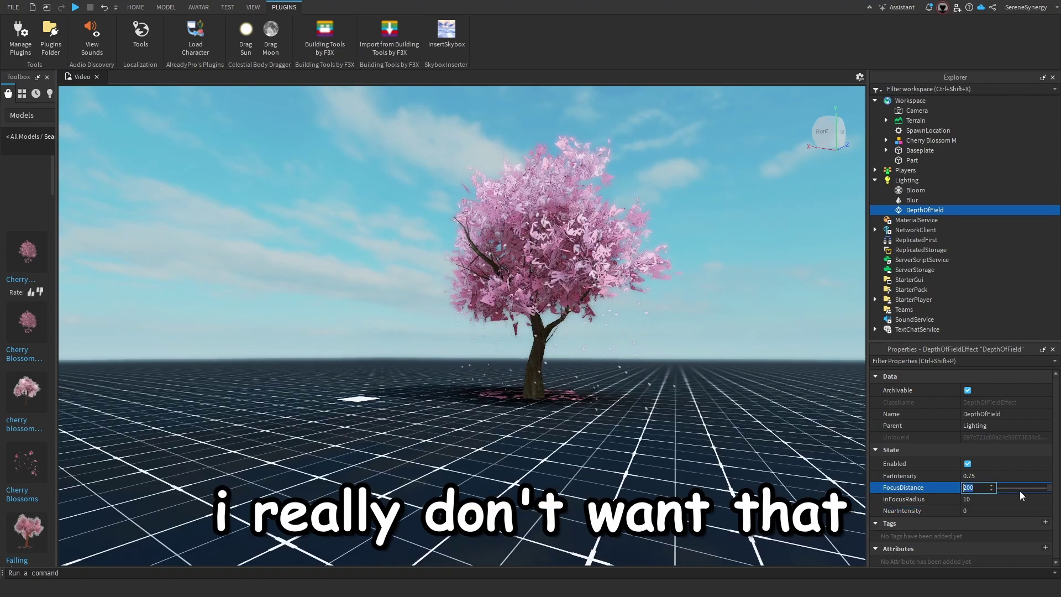
mouse_move(1021, 493)
mouse_down()
mouse_move(1001, 494)
mouse_move(1013, 498)
mouse_up()
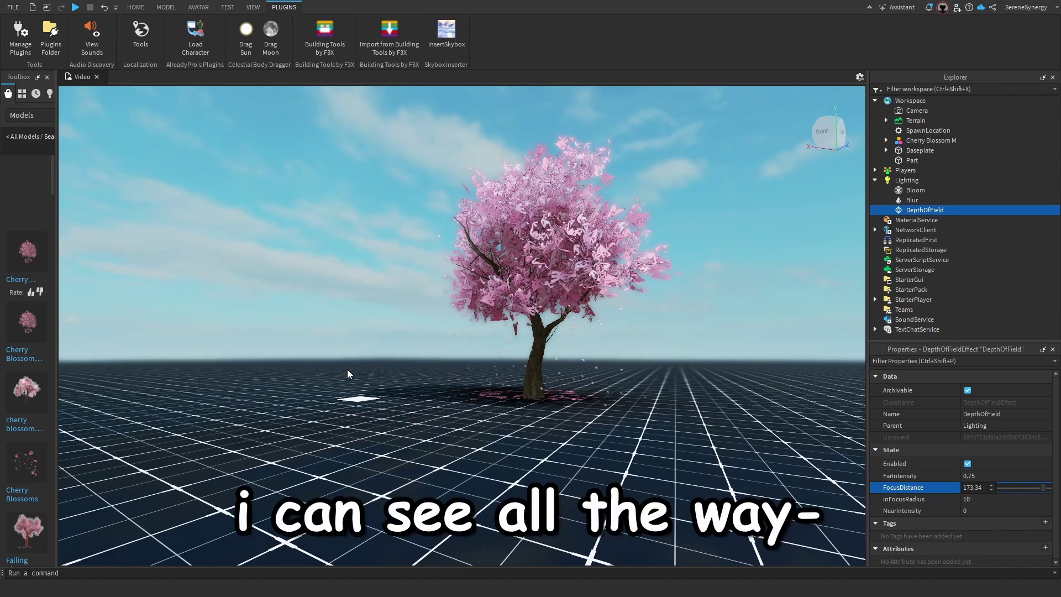
scroll(503, 310, down, 10)
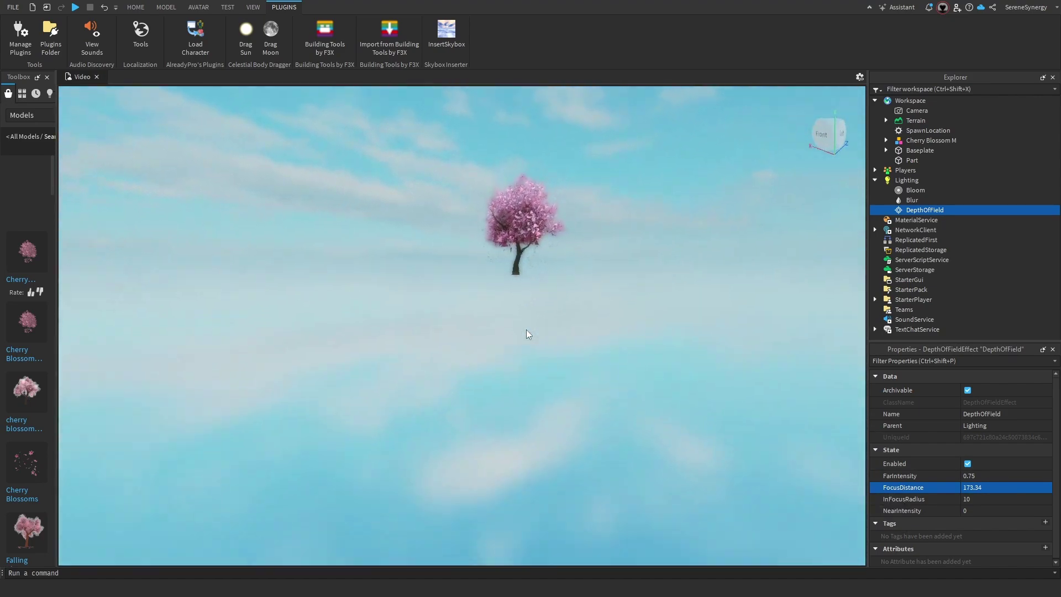
right_drag(526, 330, 526, 333)
scroll(526, 330, down, 3)
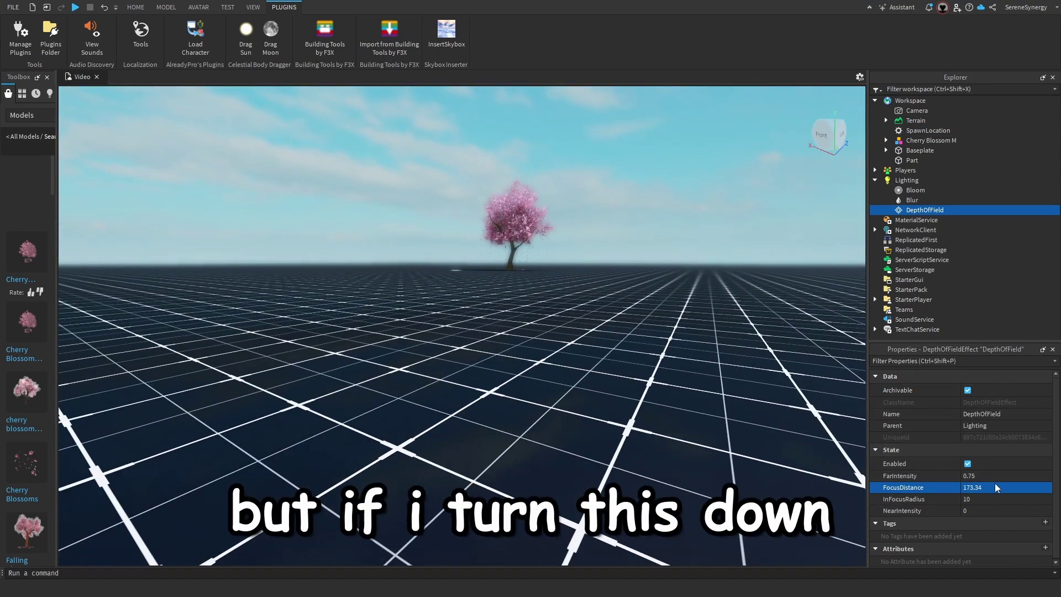
mouse_move(1027, 492)
mouse_down()
mouse_move(999, 495)
mouse_move(1014, 496)
mouse_up()
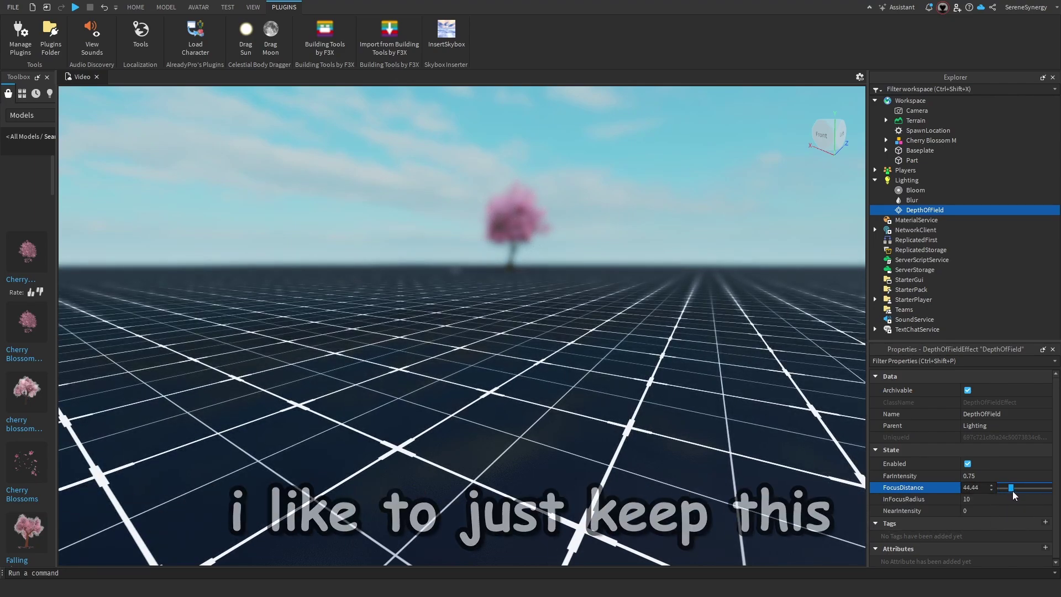
scroll(601, 296, up, 10)
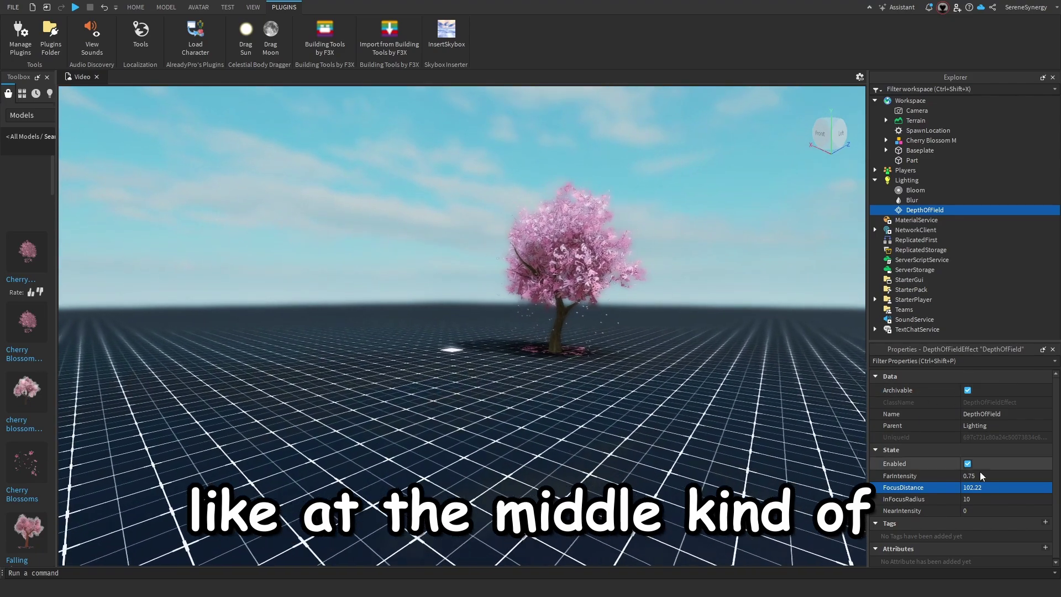
click(994, 498)
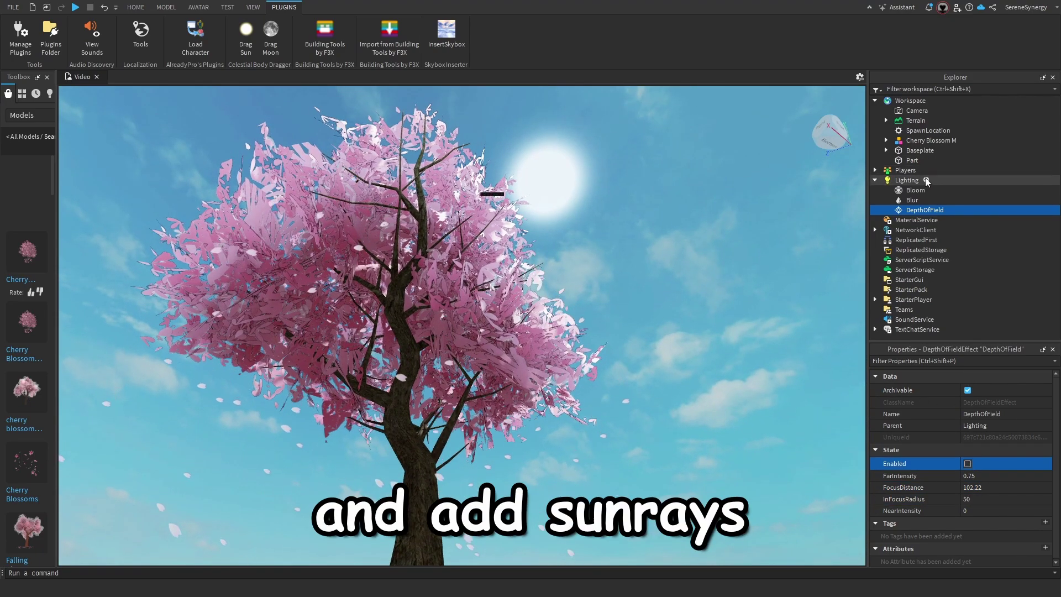
- Insert a SunRaysEffect into Lighting
click(926, 181)
text(sunray)
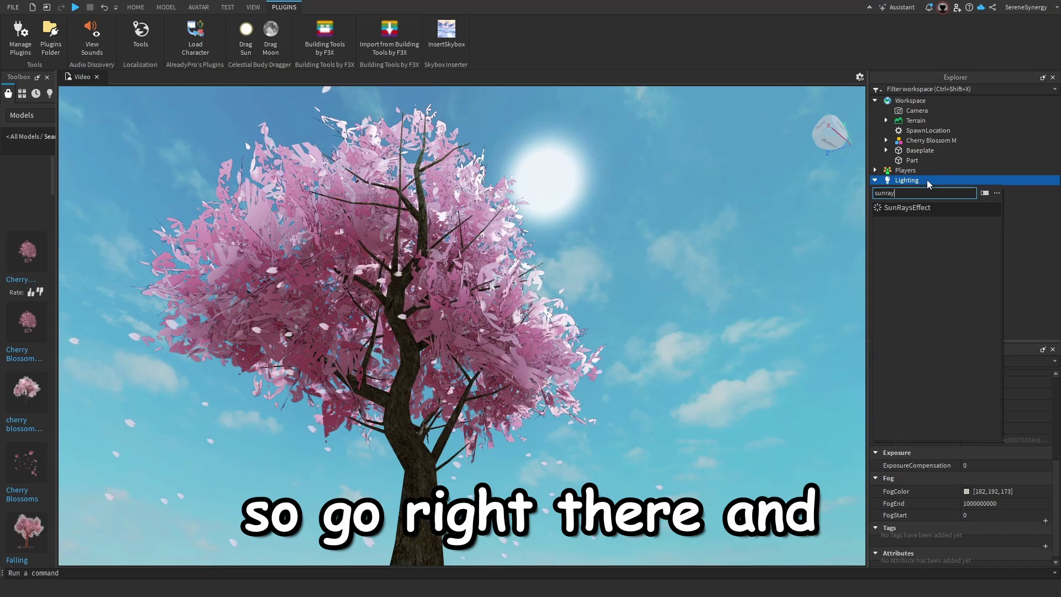
click(940, 210)
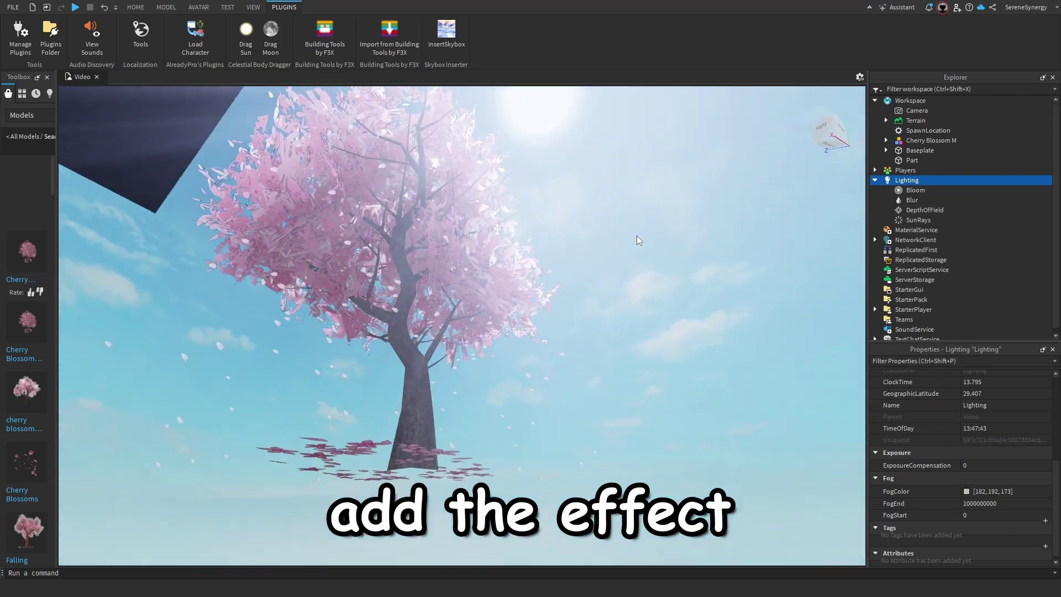
- Examine the sun rays in the open sky and through the cherry blossom tree's branches
right_drag(637, 235, 636, 235)
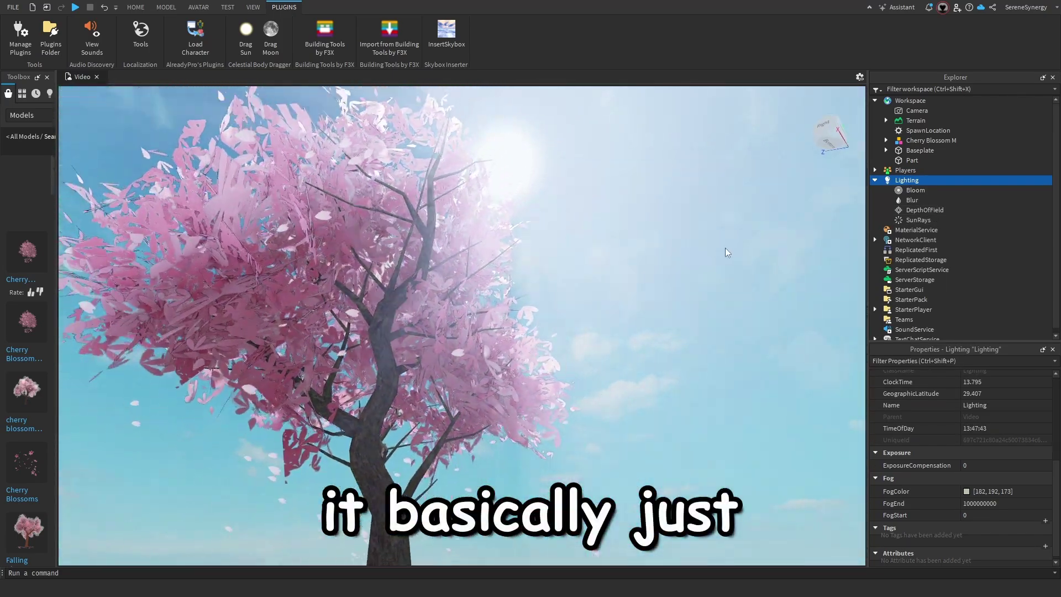
right_drag(725, 247, 720, 257)
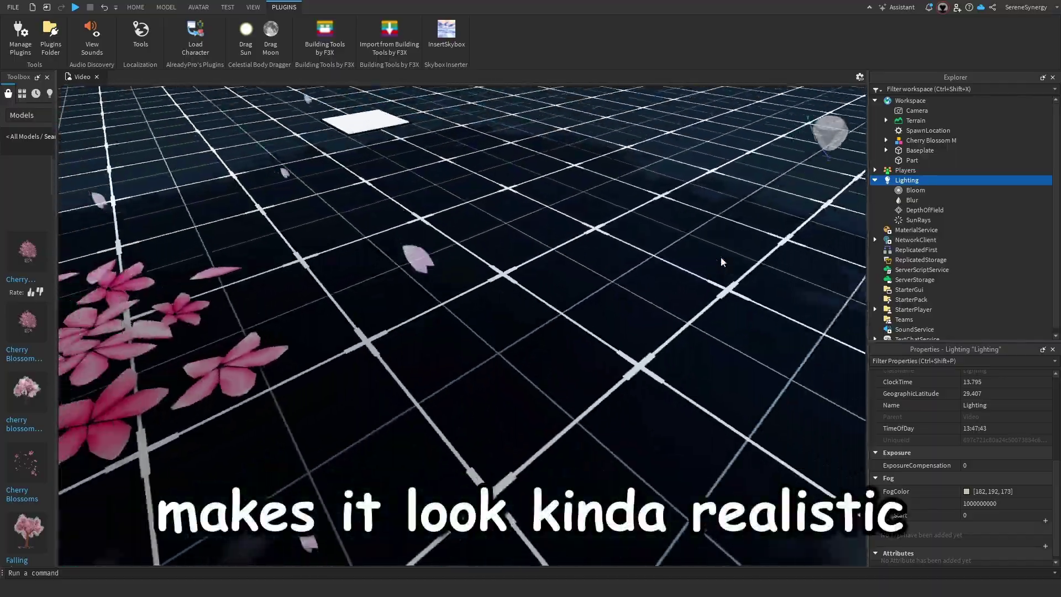
right_drag(720, 257, 720, 256)
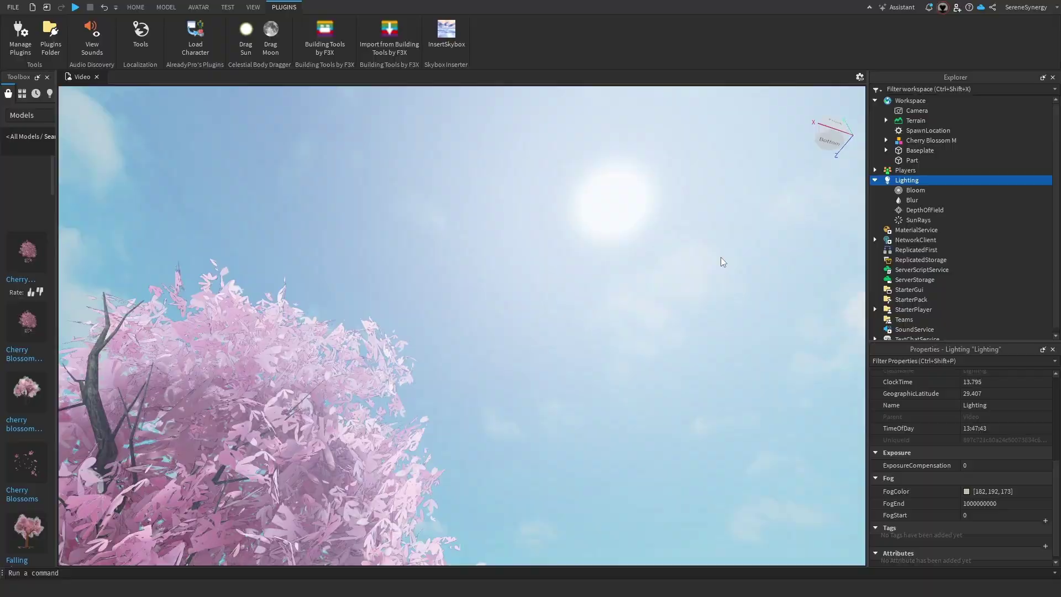
right_drag(721, 257, 721, 257)
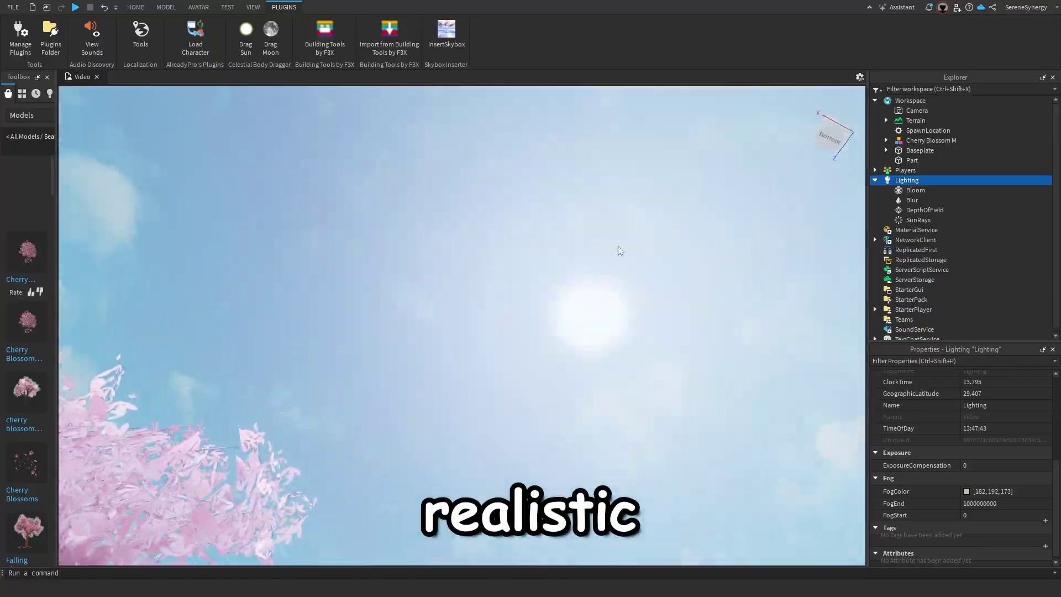
right_drag(444, 343, 445, 343)
key(w)
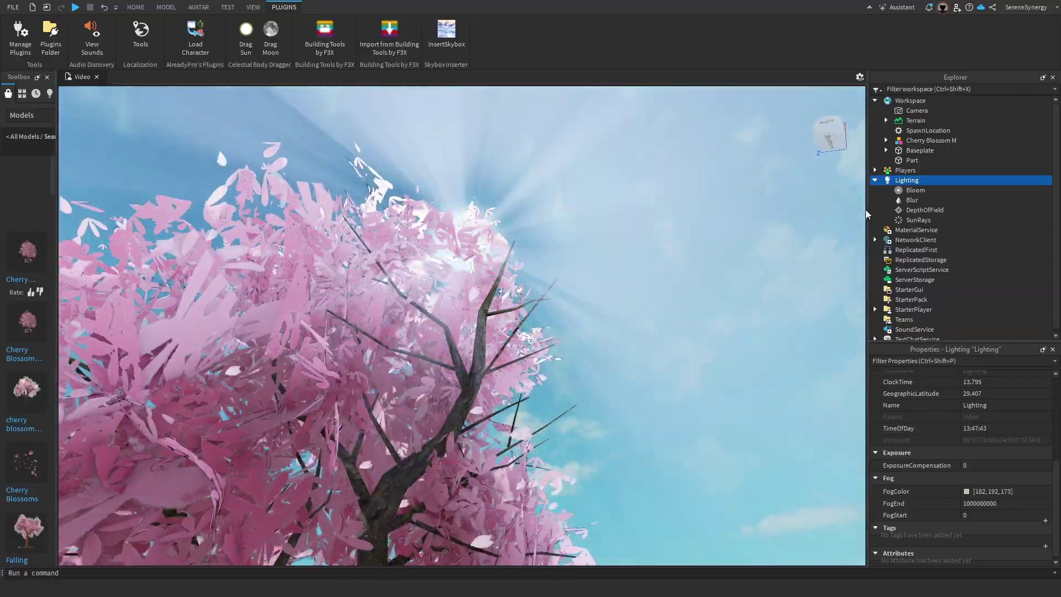
- Try different Intensity values for the SunRays effect and set a subtle Intensity of 0.082
click(924, 210)
click(918, 220)
right_drag(777, 351, 777, 350)
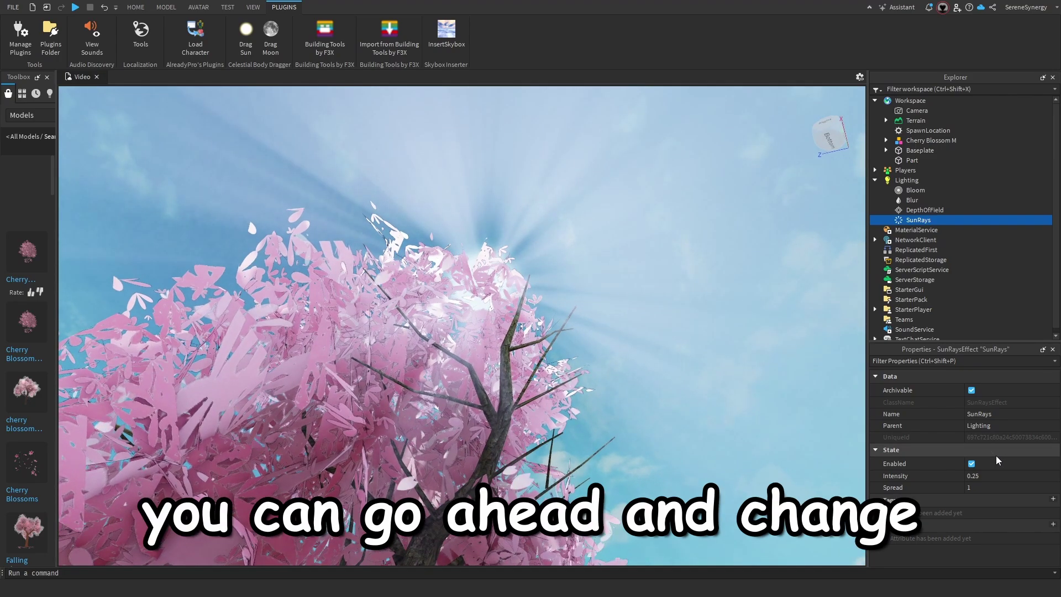
click(986, 475)
click(1018, 475)
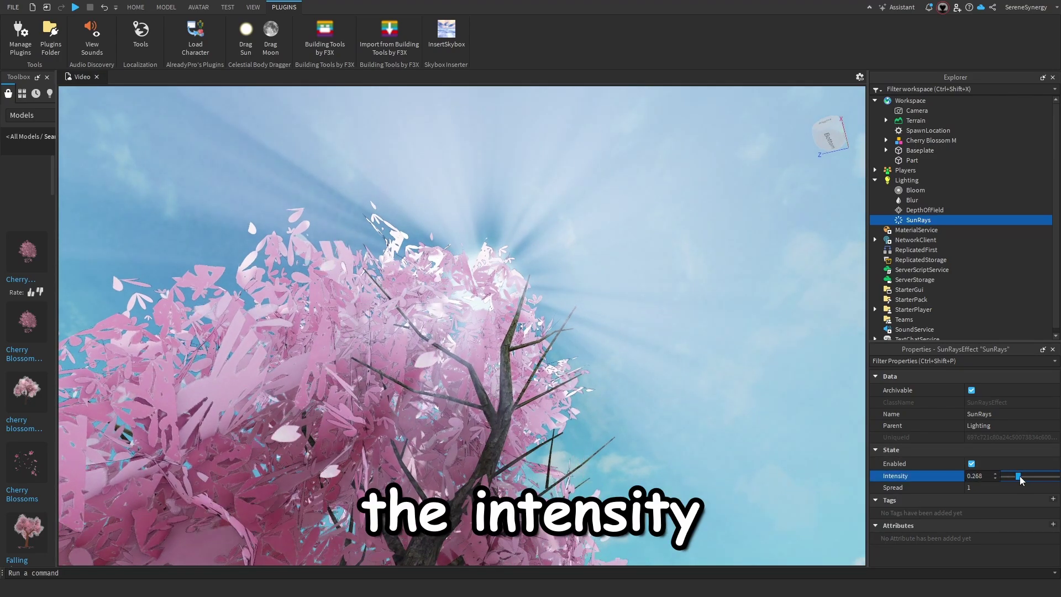
mouse_move(1019, 475)
mouse_down()
mouse_move(1057, 477)
mouse_move(1025, 475)
mouse_move(1057, 475)
mouse_move(1046, 488)
mouse_move(1004, 494)
mouse_move(1038, 478)
mouse_move(1019, 478)
mouse_move(1007, 485)
mouse_move(1058, 488)
mouse_move(1007, 478)
mouse_up()
click(1056, 489)
click(1050, 476)
click(1026, 478)
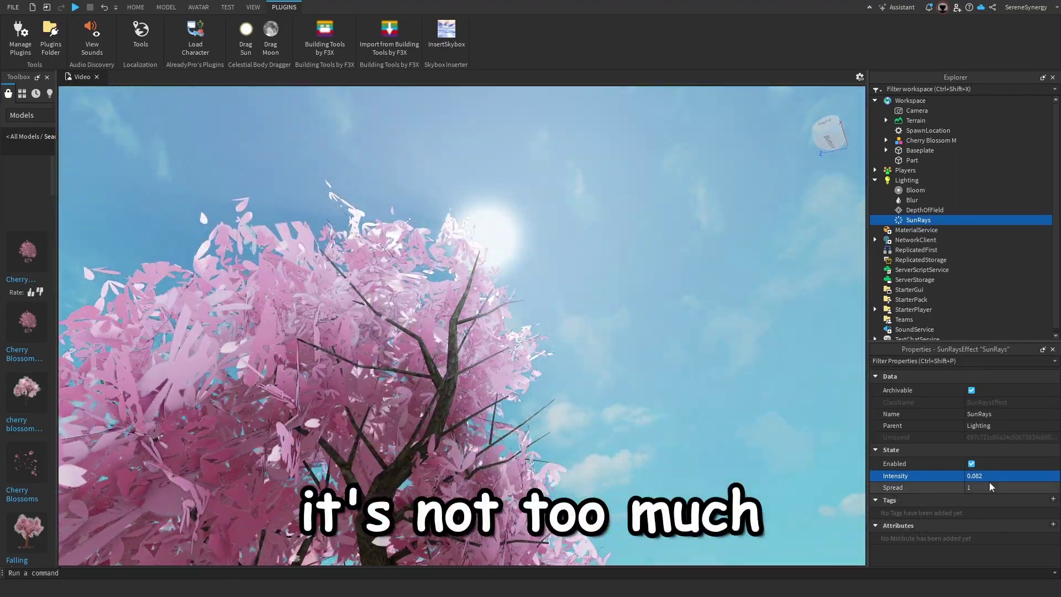
click(1007, 477)
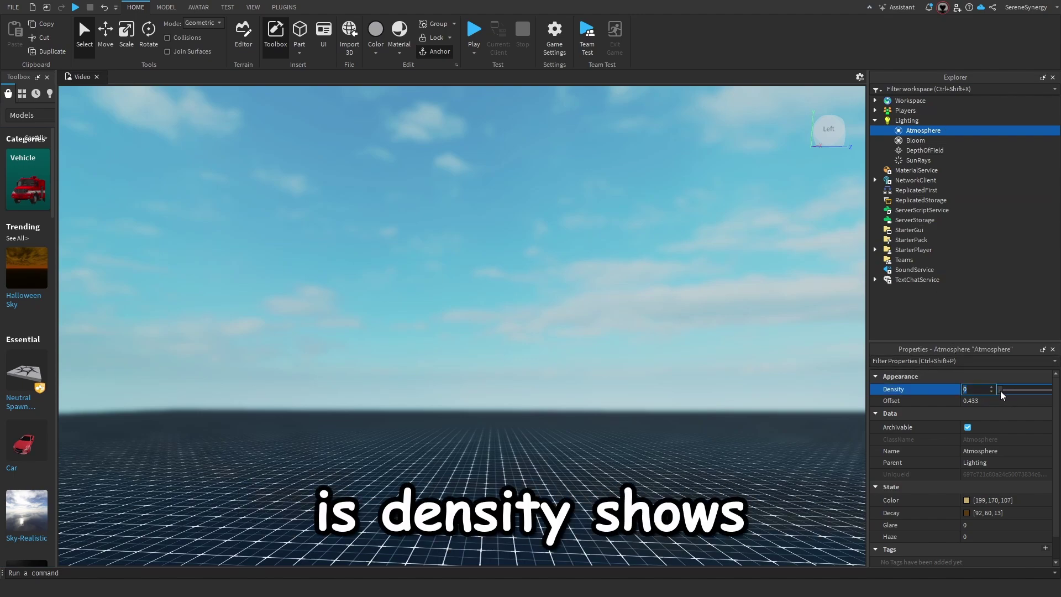
- Set the Atmosphere's Offset to 0 and try Density values of 0.978 and 1
drag(1046, 392, 1034, 390)
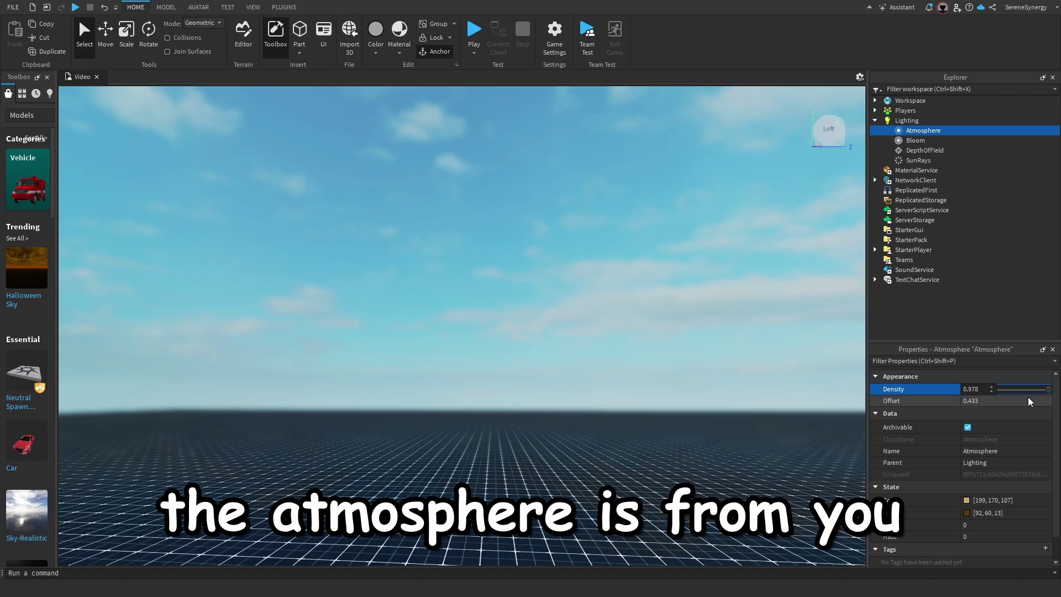
click(1029, 401)
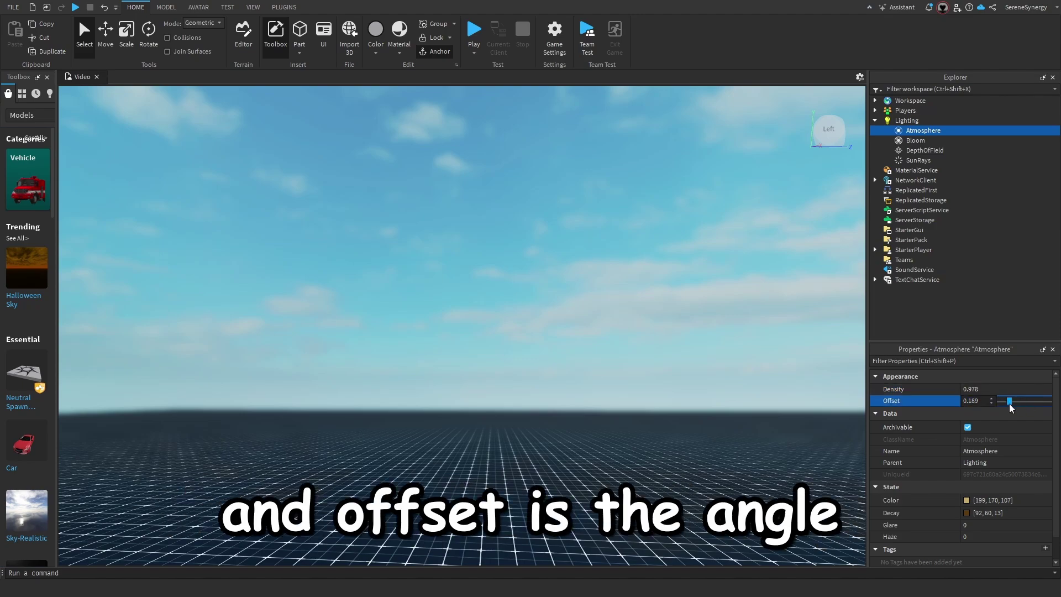
mouse_move(1010, 407)
mouse_down()
mouse_move(1029, 410)
mouse_move(1014, 402)
mouse_up()
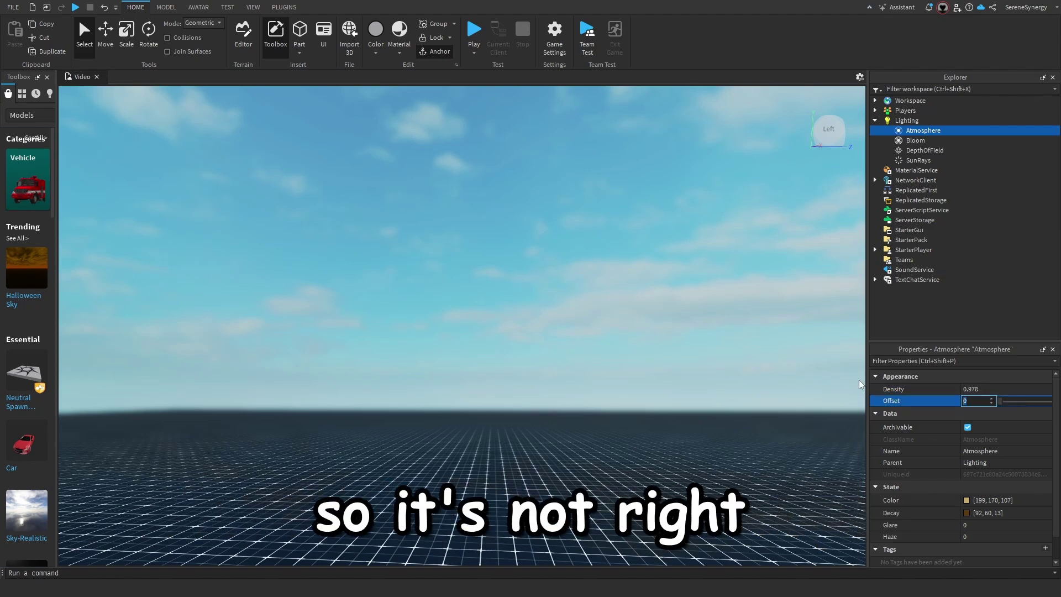
click(1047, 390)
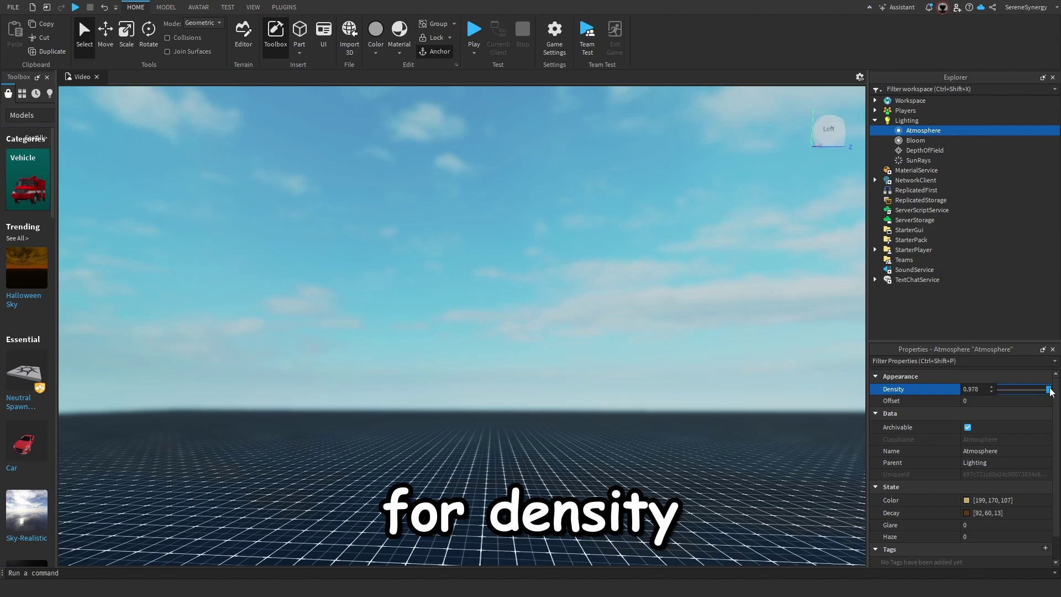
drag(1049, 390, 1041, 390)
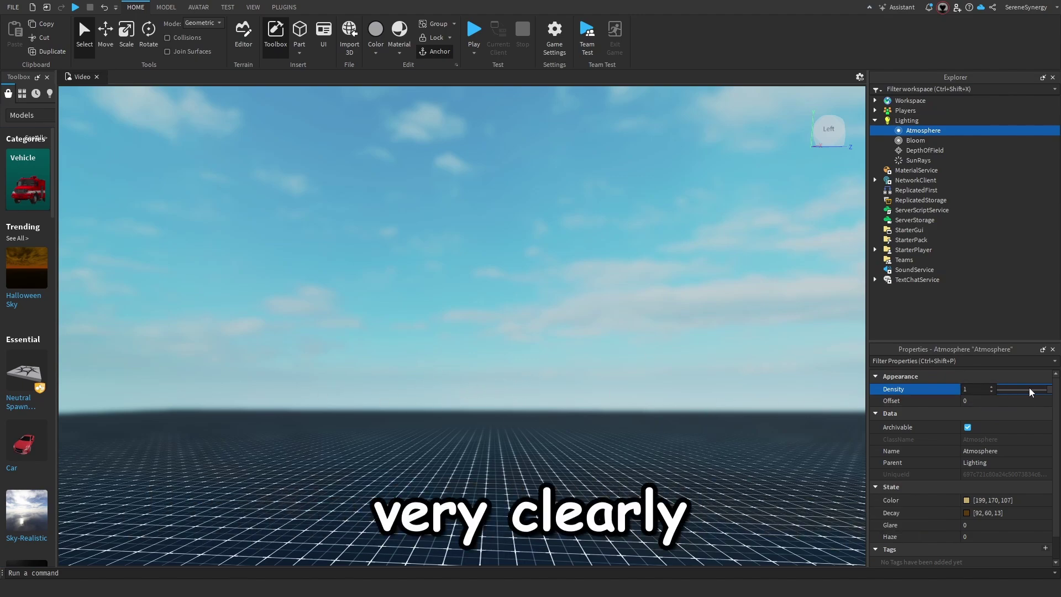
drag(1048, 390, 1009, 402)
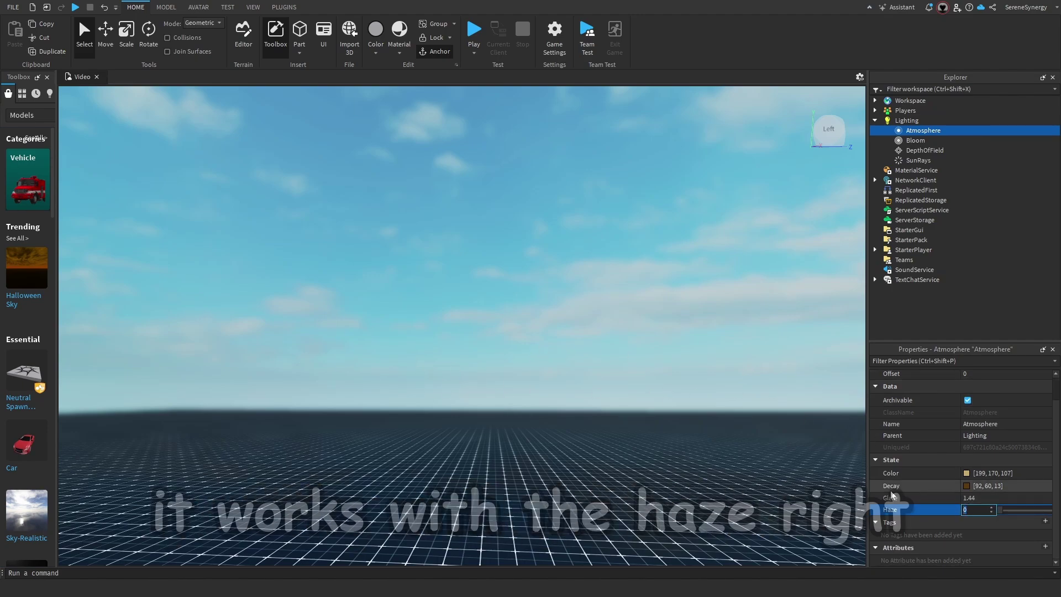
- Raise the Atmosphere's Haze to 10 and change its Color to blue, RGB 5, 25, 199
drag(1000, 510, 1022, 510)
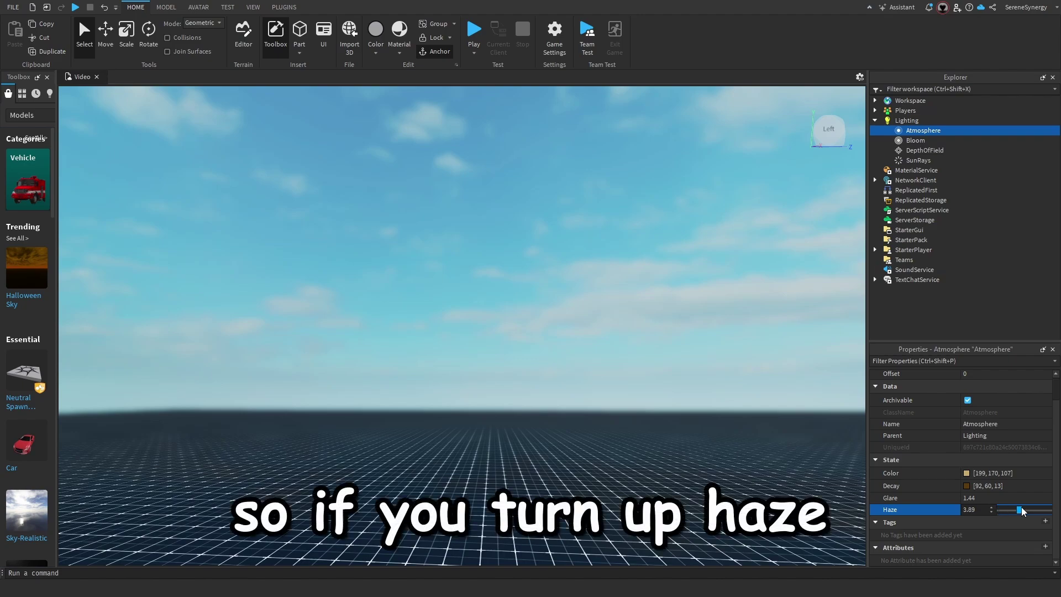
click(967, 474)
click(630, 256)
click(588, 228)
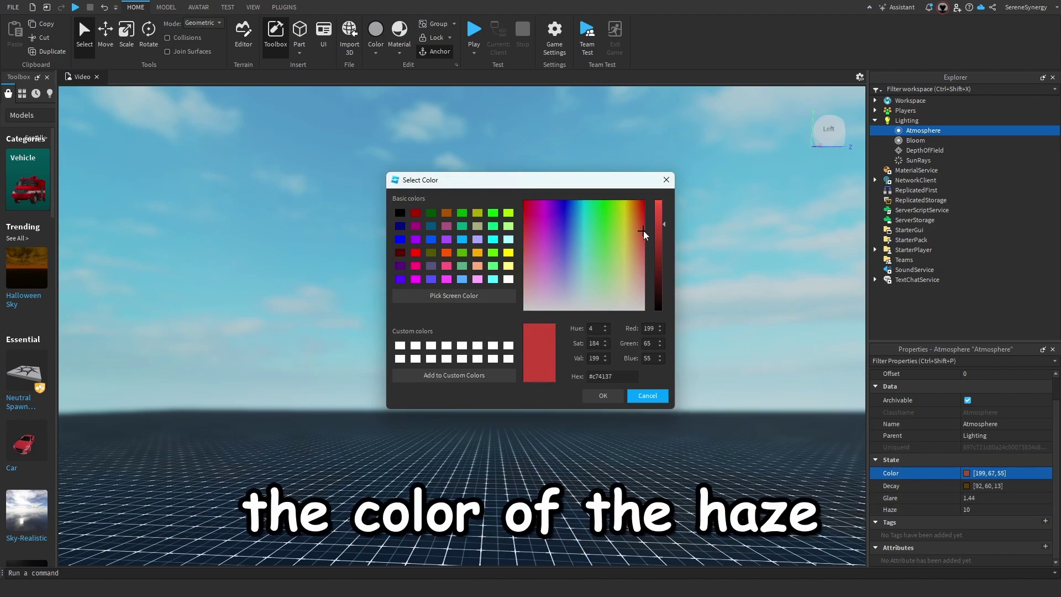
drag(643, 232, 633, 219)
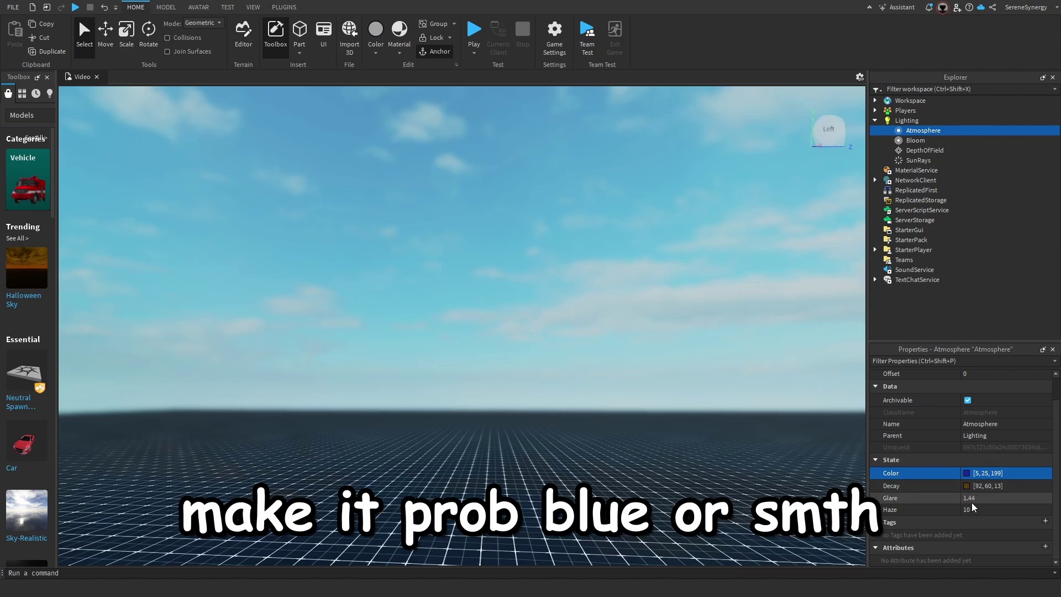
- Try lower Haze values such as 5.11 on the Atmosphere, return Haze to 10 and raise Glare to 9.11
click(1050, 513)
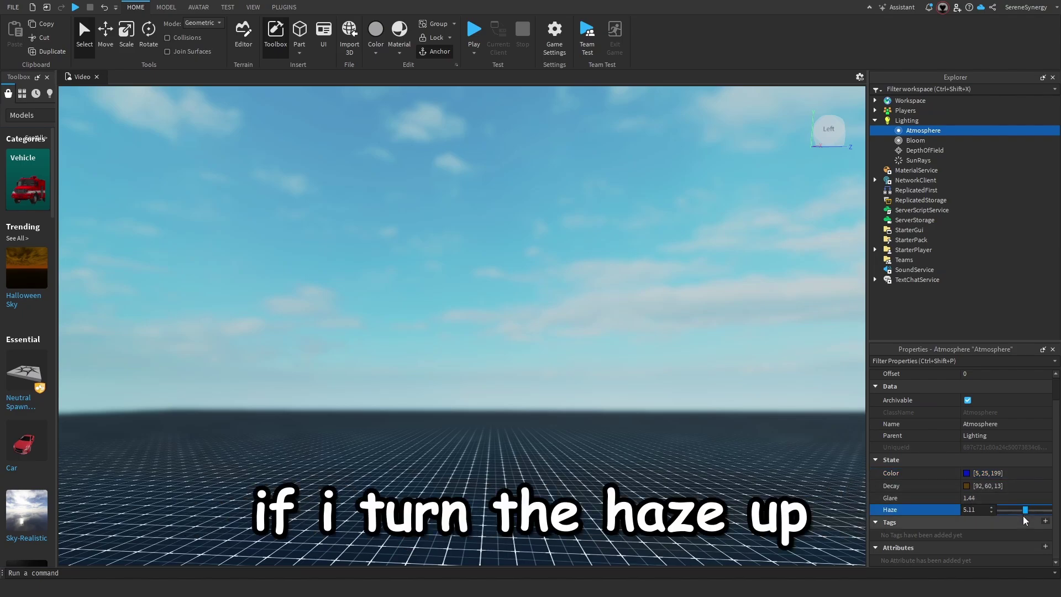
drag(1023, 516, 1037, 516)
right_drag(549, 323, 558, 326)
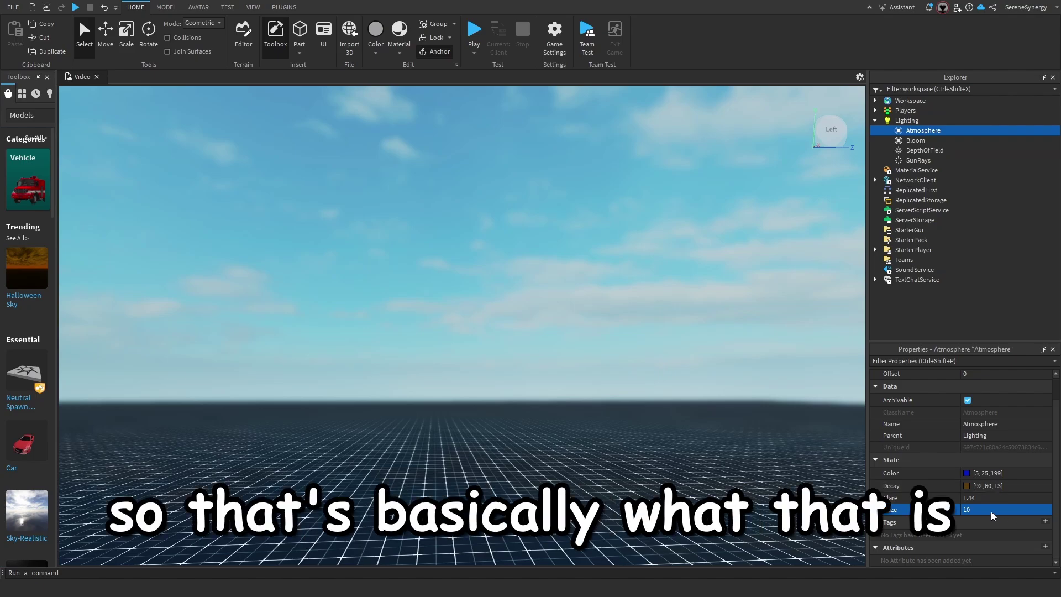
right_drag(541, 361, 540, 364)
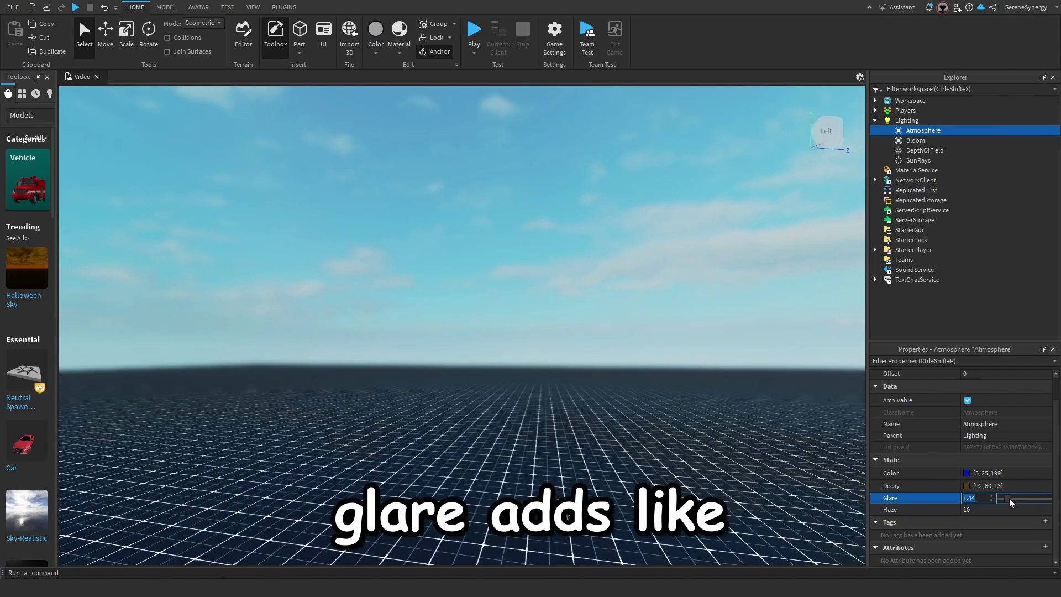
drag(1009, 500, 1044, 502)
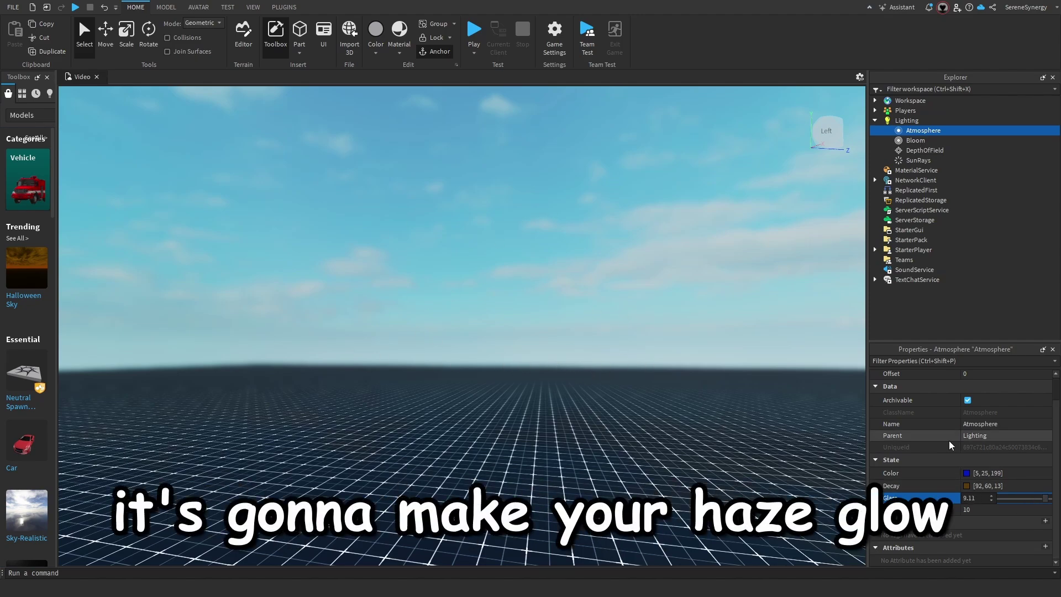
- Change the Atmosphere's Decay color to a dark brown, RGB 92, 68, 20
click(967, 486)
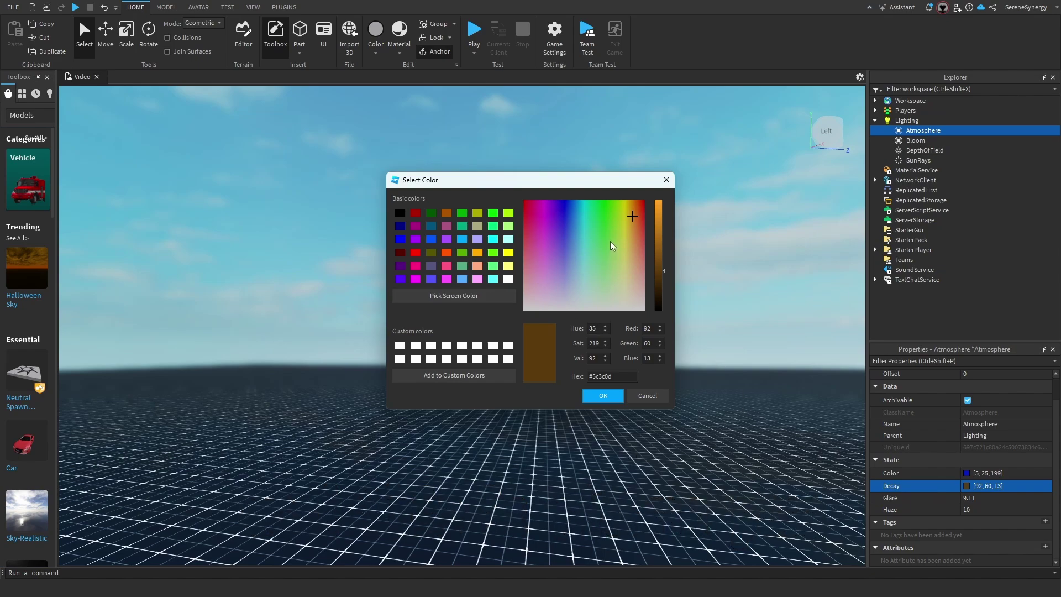
click(620, 269)
drag(628, 271, 631, 225)
click(603, 395)
click(941, 474)
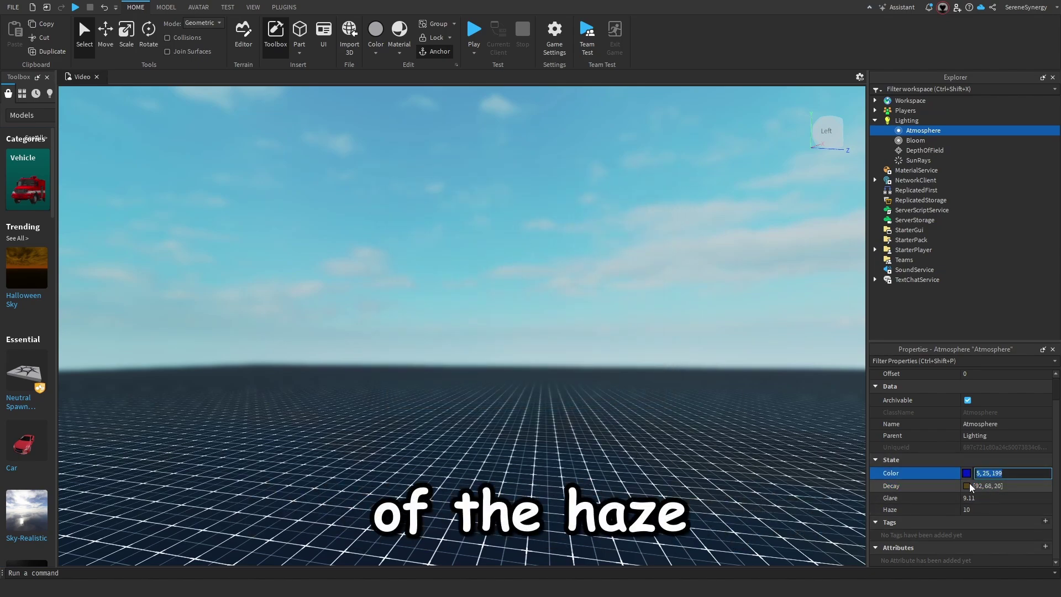
click(946, 486)
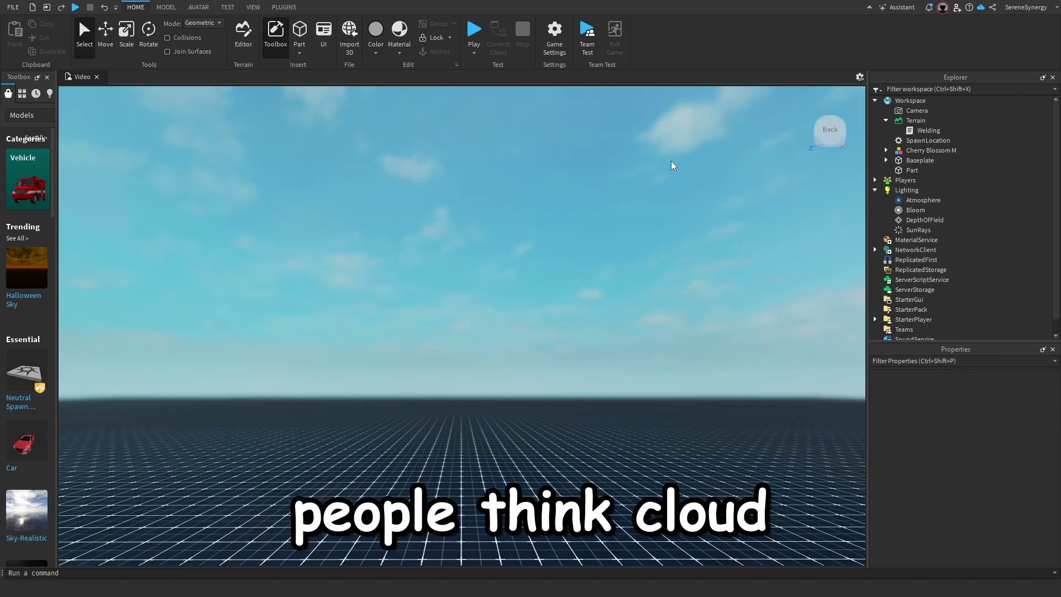
- Try adding a Clouds object under Lighting and delete it from there
click(925, 190)
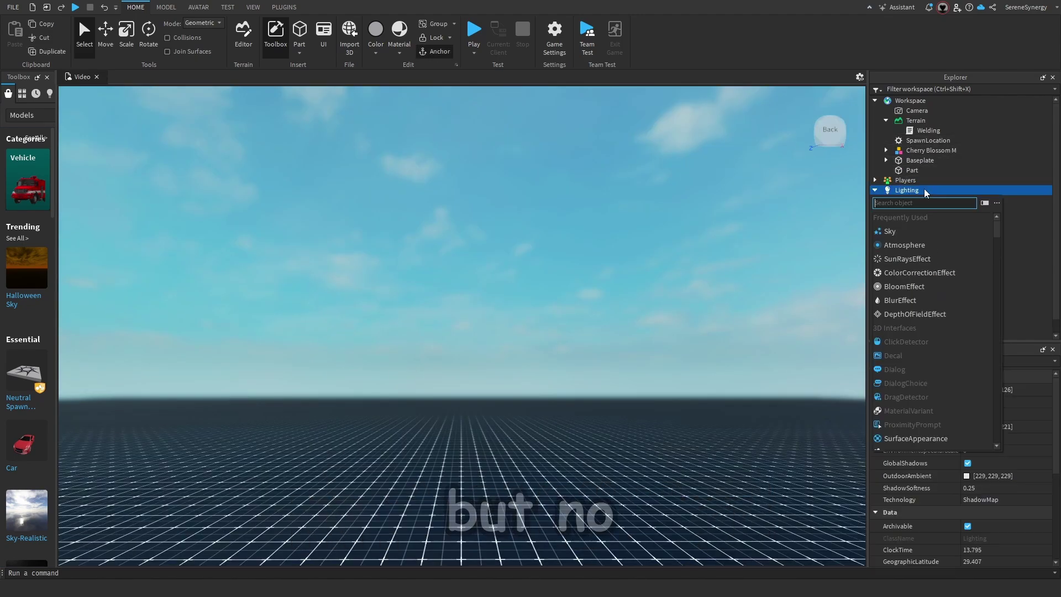
text(clo)
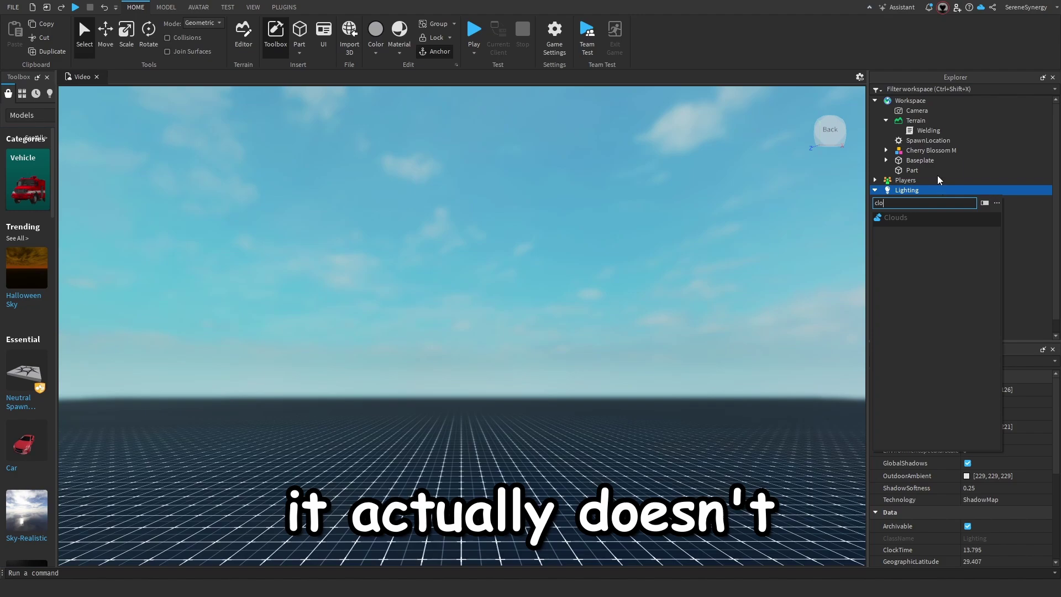
click(918, 217)
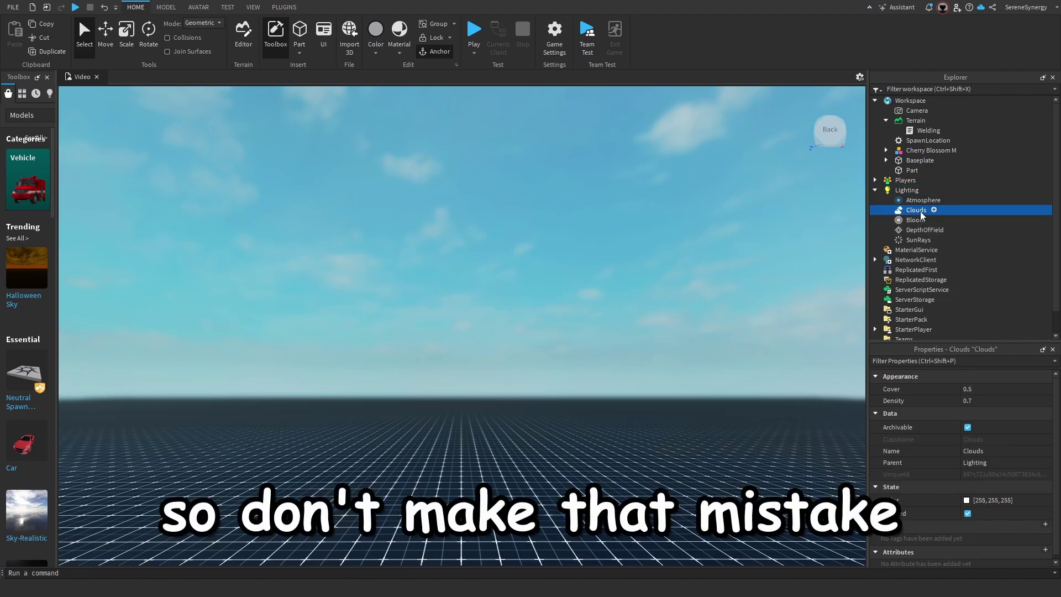
key(Delete)
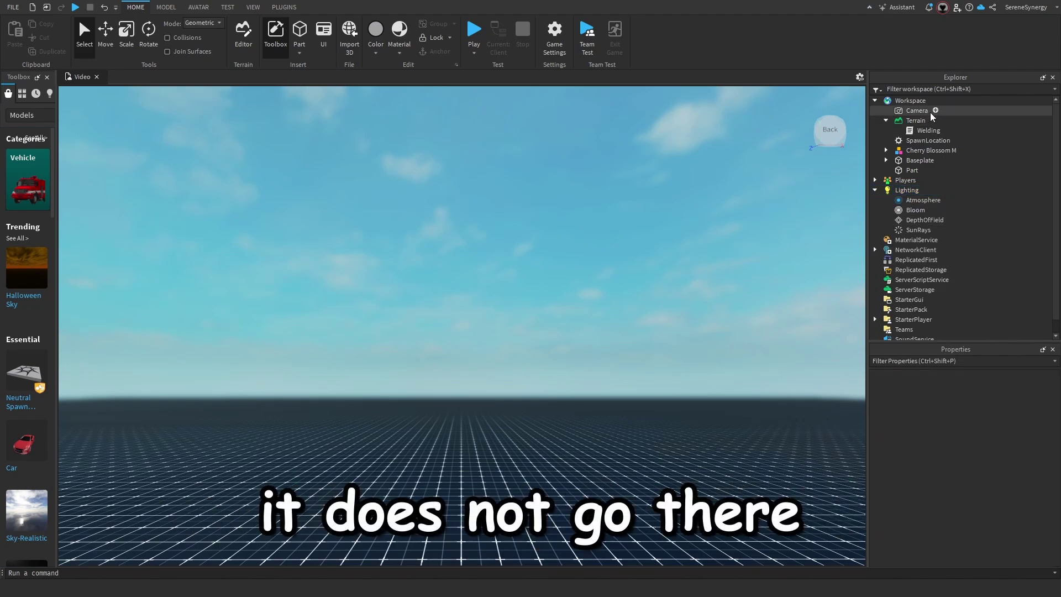
- Insert a Clouds object under Terrain in the Workspace and check the sky
click(934, 121)
text(clou)
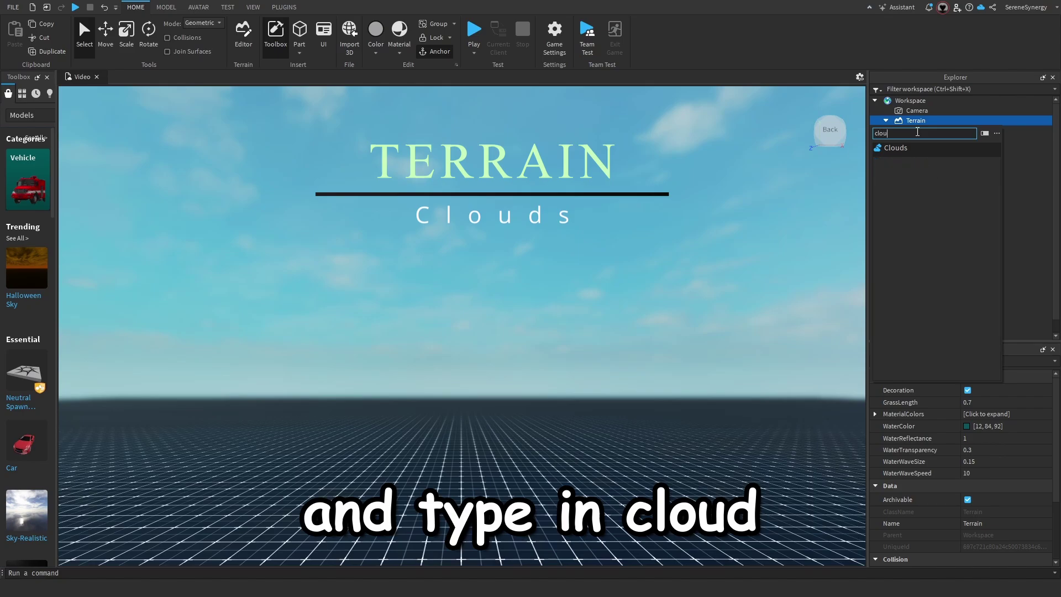
click(885, 150)
right_drag(661, 208, 661, 210)
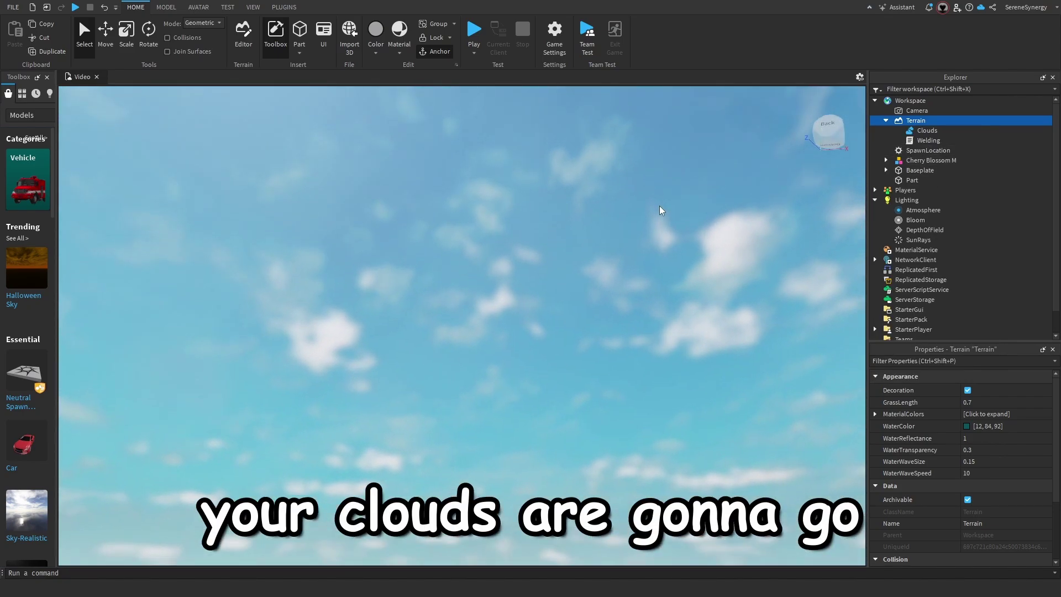
right_drag(634, 293, 644, 298)
- Raise the Clouds' Cover, trying values such as 0.656 and 0.7 while viewing the sky
click(920, 131)
right_drag(755, 237, 824, 250)
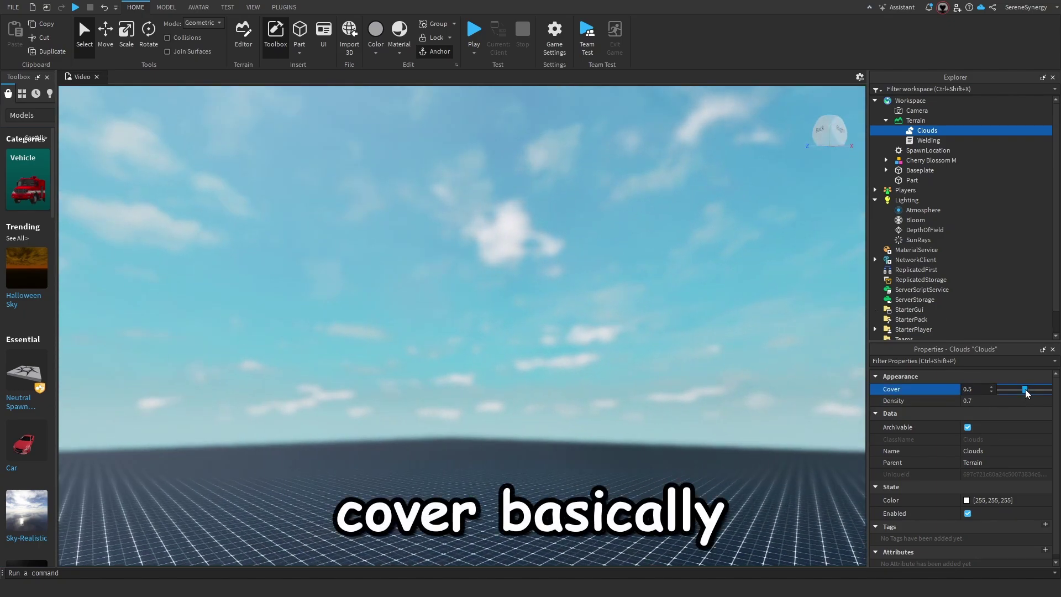
drag(1025, 392, 1034, 391)
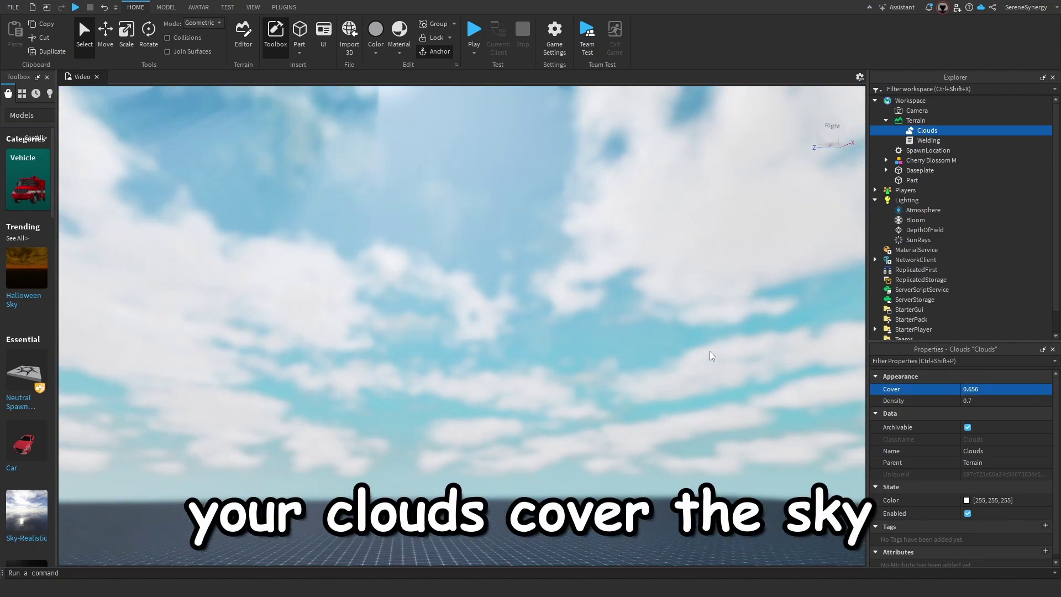
right_drag(710, 350, 709, 352)
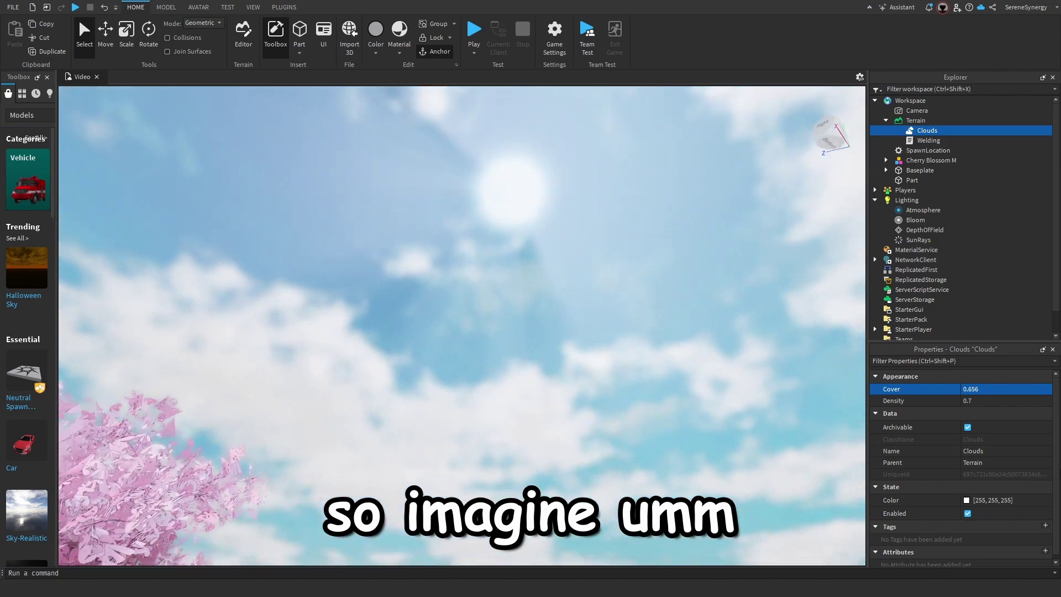
mouse_move(1032, 390)
mouse_down()
mouse_move(1020, 391)
mouse_move(1033, 392)
mouse_up()
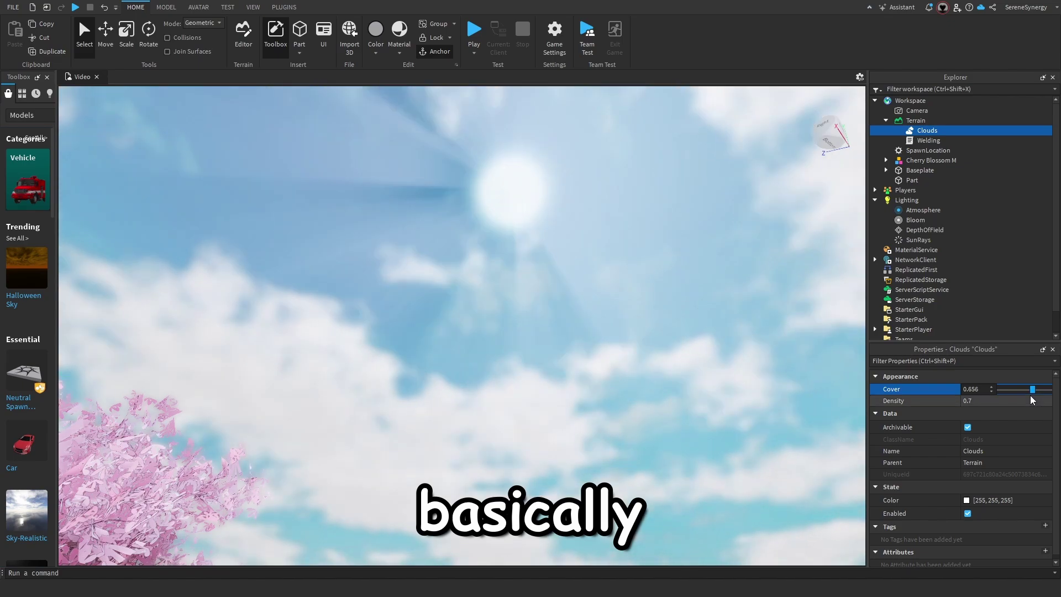
right_drag(768, 406, 766, 406)
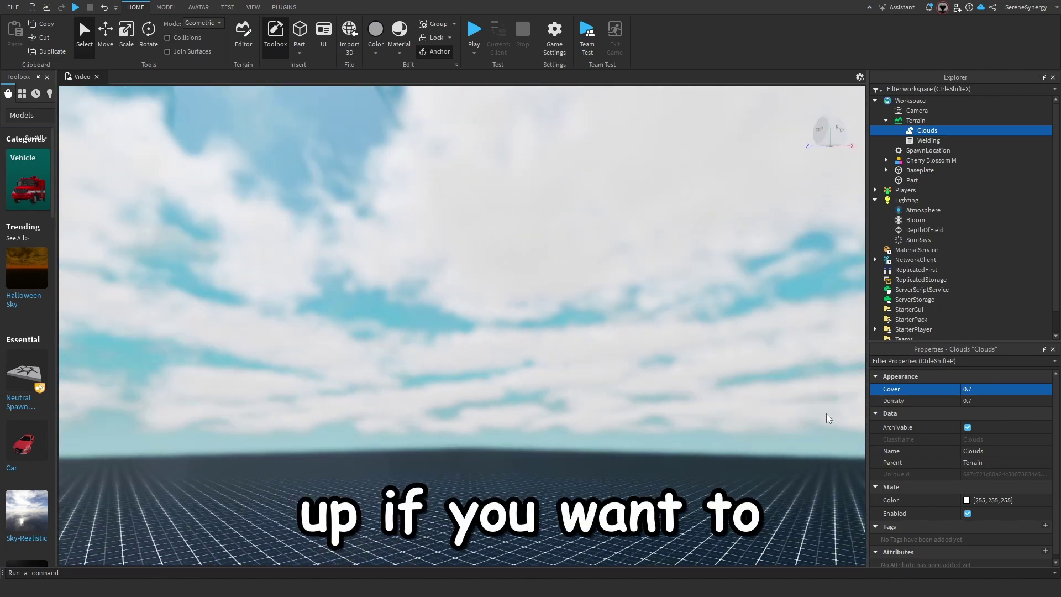
mouse_move(1034, 391)
mouse_down()
mouse_move(1031, 403)
mouse_move(1049, 401)
mouse_move(1034, 392)
mouse_up()
- Try different Clouds Density values, including 0.378 and 0.633, and lower Cover to 0.489
click(1013, 401)
mouse_move(762, 388)
right_down()
mouse_move(737, 350)
mouse_move(762, 392)
right_up()
click(1020, 401)
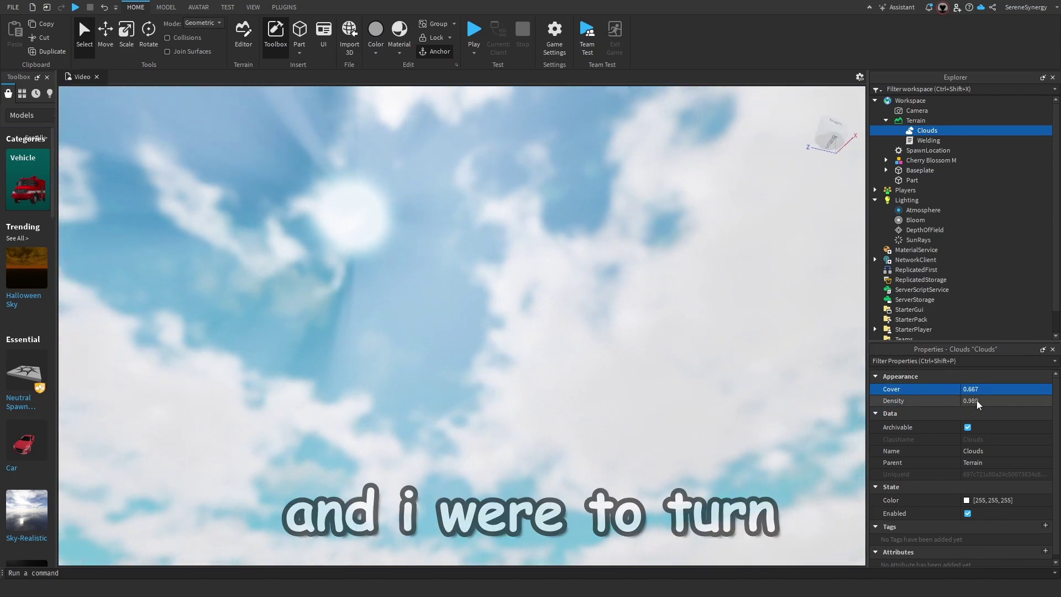
drag(1050, 402, 1017, 415)
right_drag(639, 388, 638, 390)
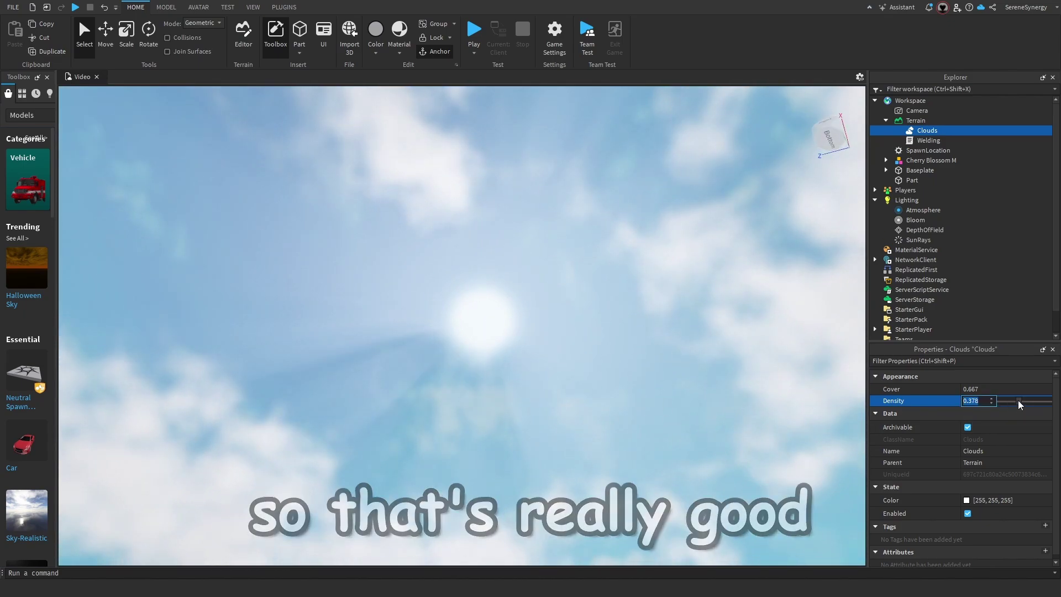
mouse_move(1018, 400)
mouse_down()
mouse_move(1056, 402)
mouse_move(1032, 388)
mouse_move(1021, 397)
mouse_move(1043, 404)
mouse_move(1029, 412)
mouse_up()
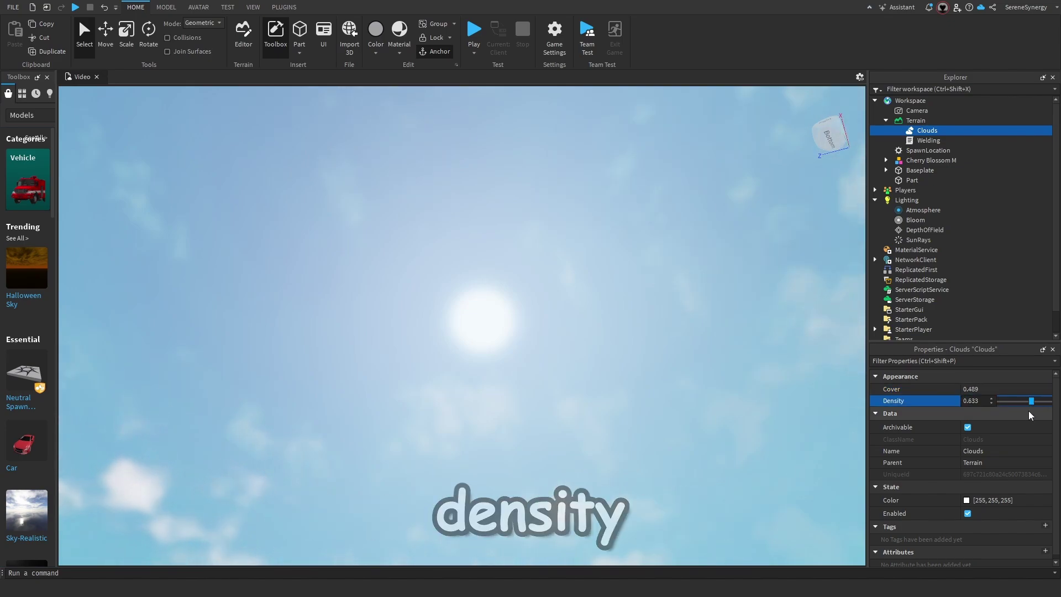
- Try purple (RGB 166, 131, 255) and red (RGB 255, 0, 4) as the Clouds' color
click(967, 496)
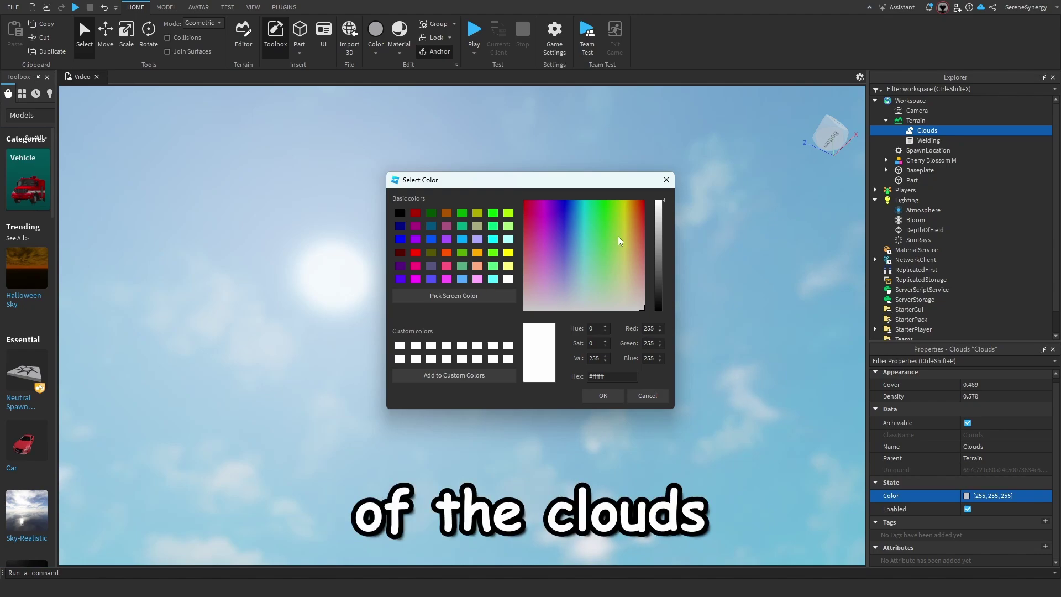
drag(599, 185, 522, 170)
click(542, 216)
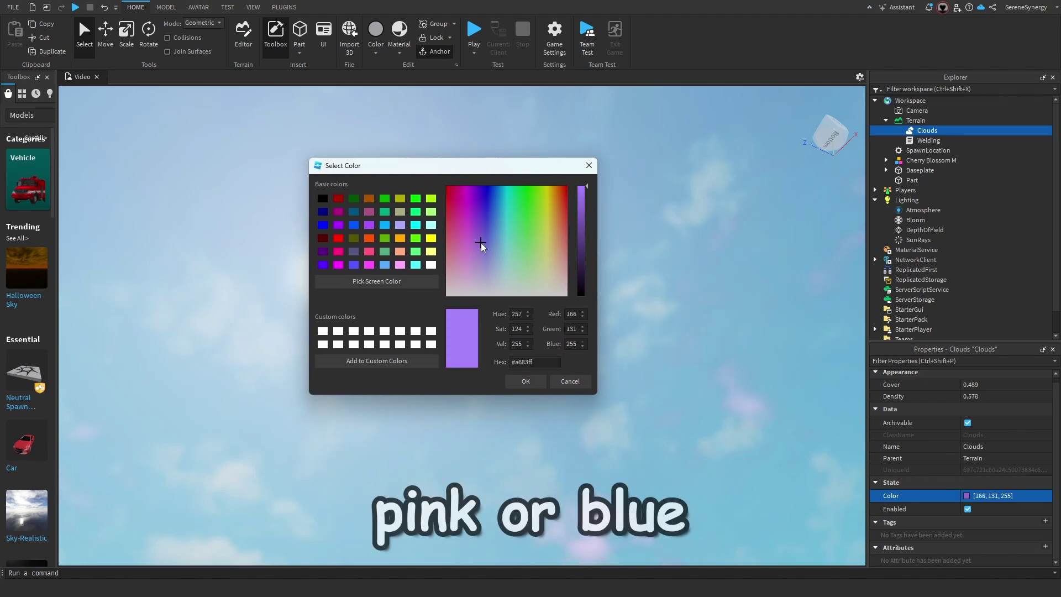
click(463, 210)
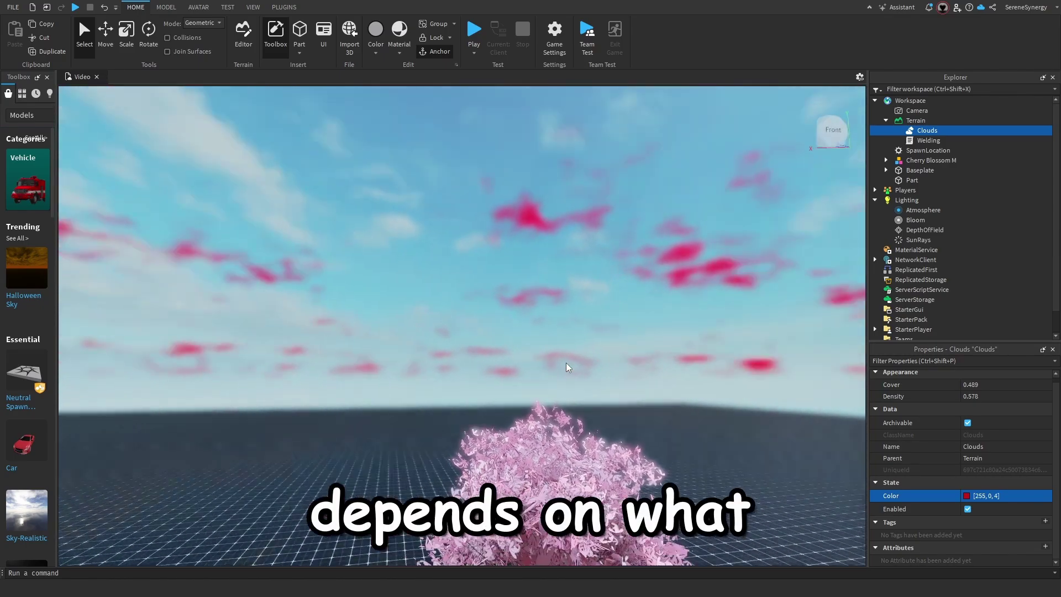
right_drag(566, 363, 568, 362)
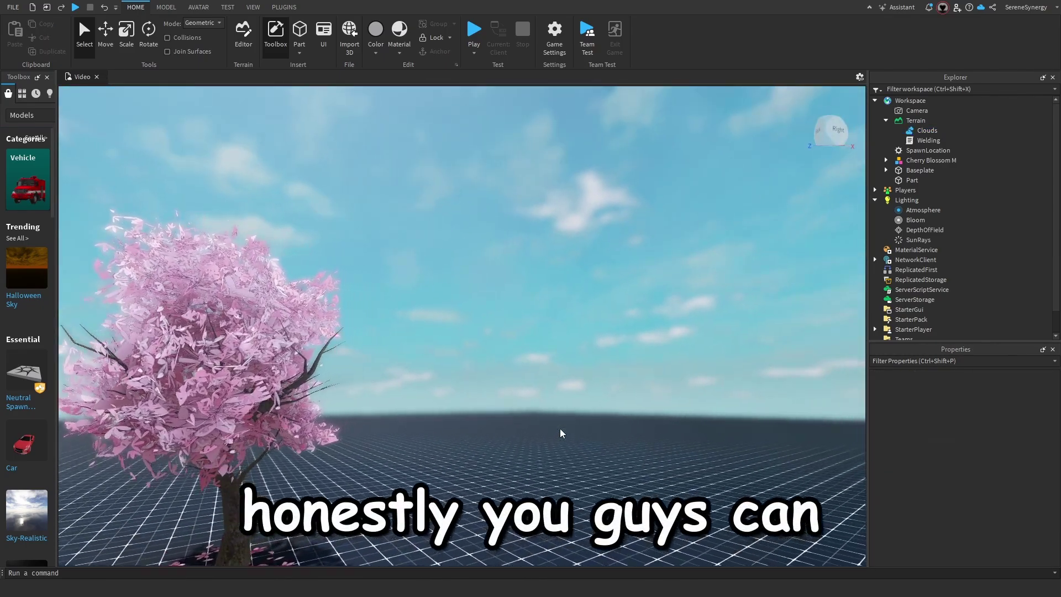
- Examine the cherry blossom tree, its shadow and the cloudy sky from several distances and angles
right_drag(560, 429, 546, 417)
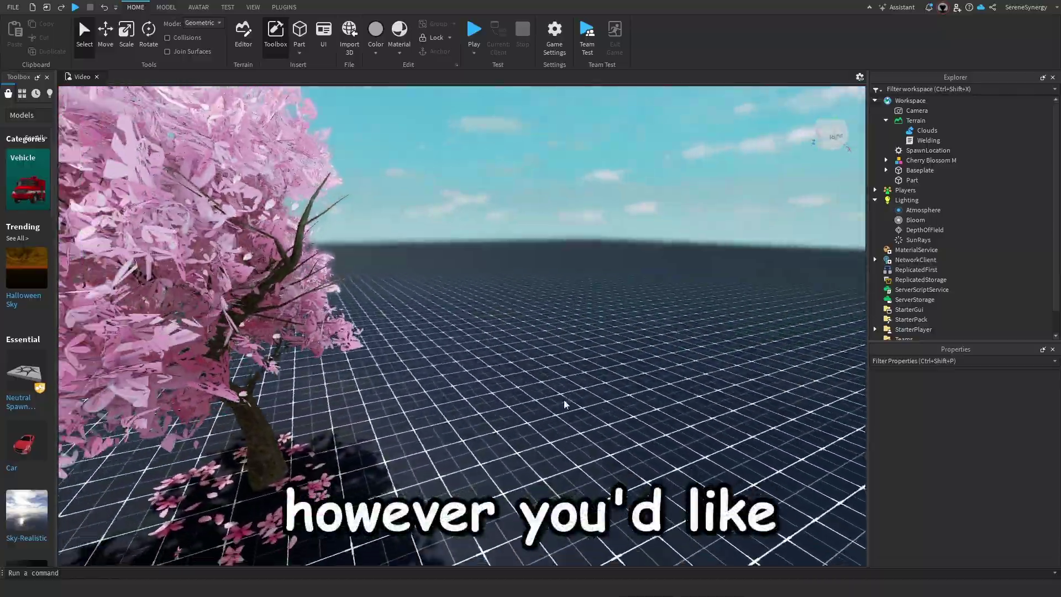
right_drag(563, 403, 497, 338)
scroll(620, 344, up, 5)
mouse_move(620, 344)
right_down()
mouse_move(572, 351)
mouse_move(622, 336)
right_up()
scroll(623, 337, up, 6)
key(w)
right_drag(594, 350, 626, 369)
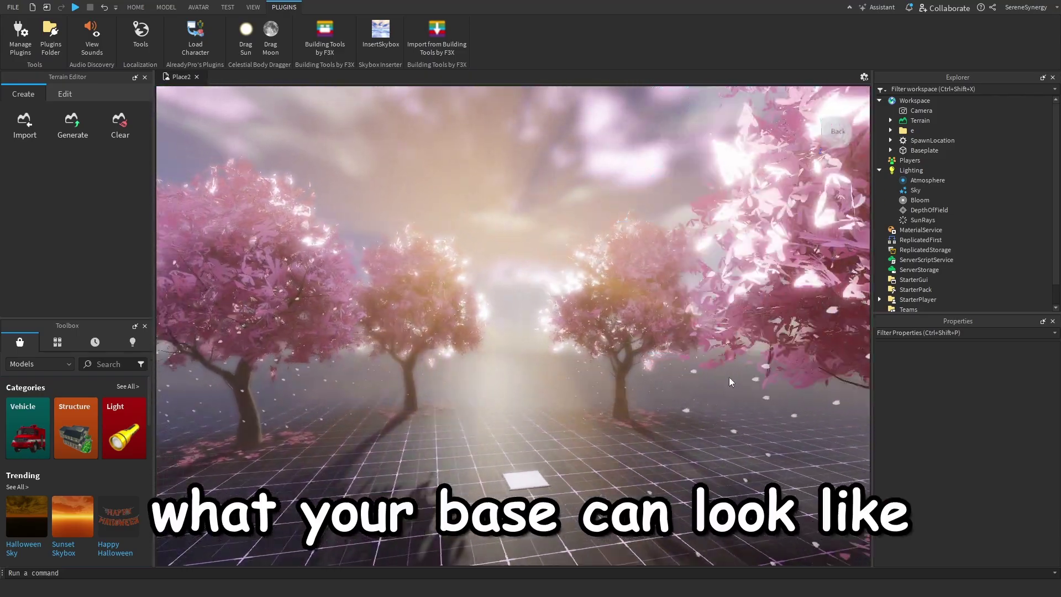
- Look over the example place Place2 and playtest it, walking and jumping the avatar among the cherry blossom trees
key(a)
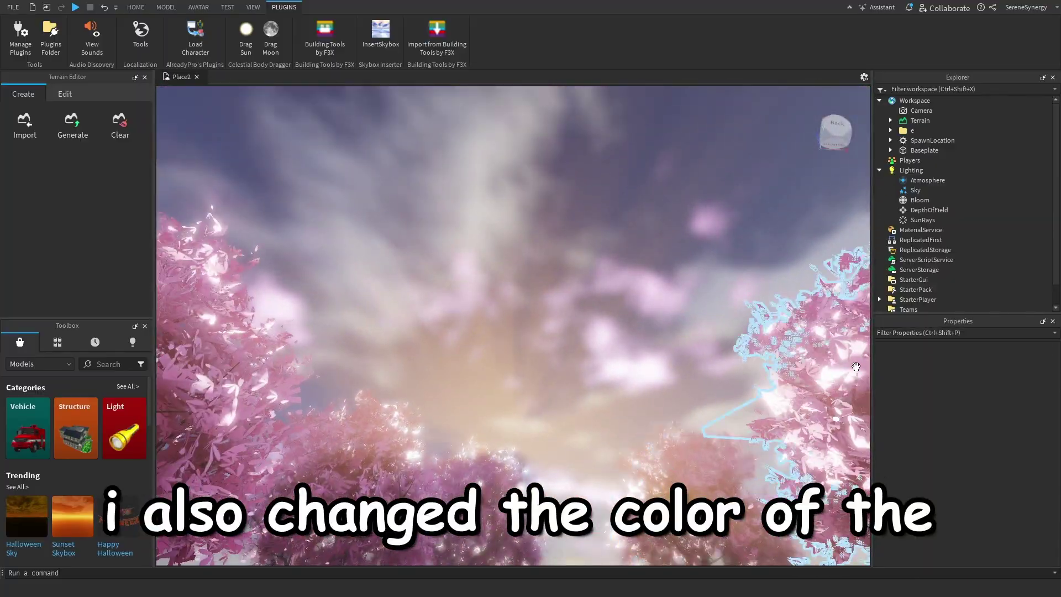
key(d)
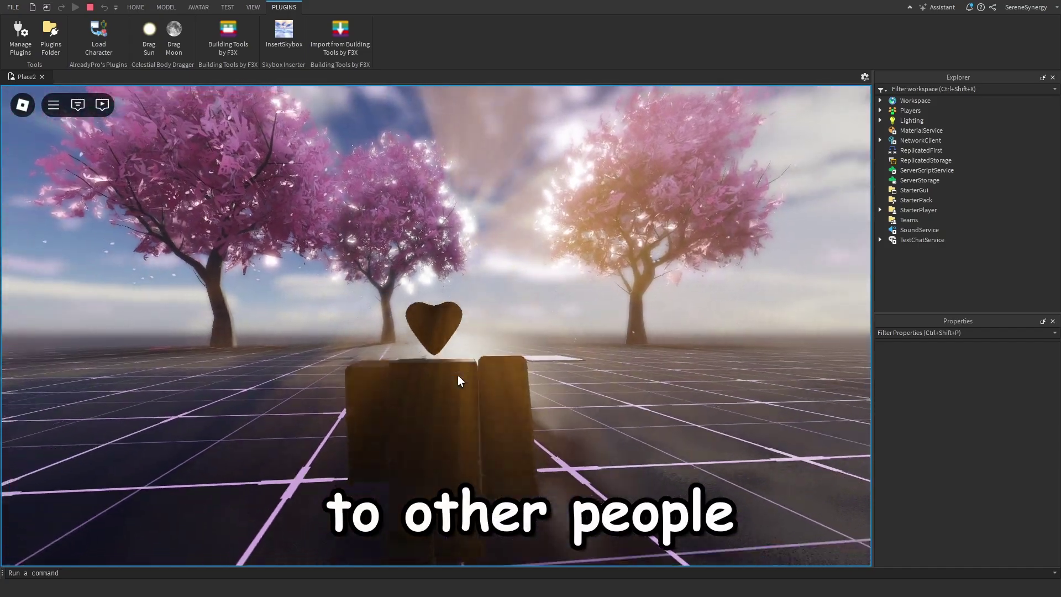
right_drag(457, 374, 458, 374)
key(a)
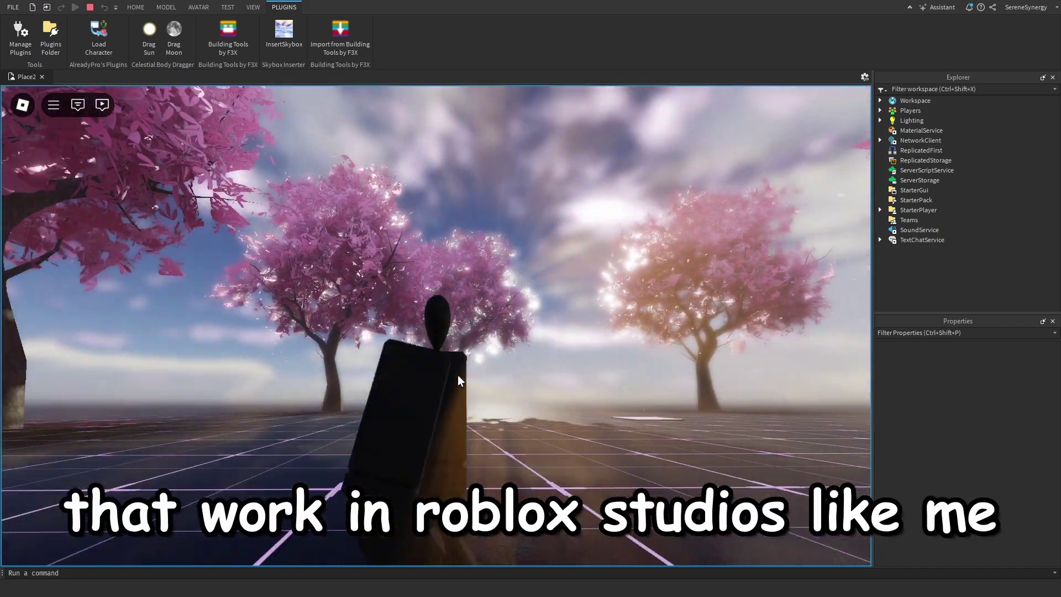
key(w)
mouse_move(458, 375)
right_down()
mouse_move(470, 377)
mouse_move(462, 382)
right_up()
key(d)
key(space)
key(a)
key(s)
key(w)
key(a)
key(s)
scroll(462, 383, up, 3)
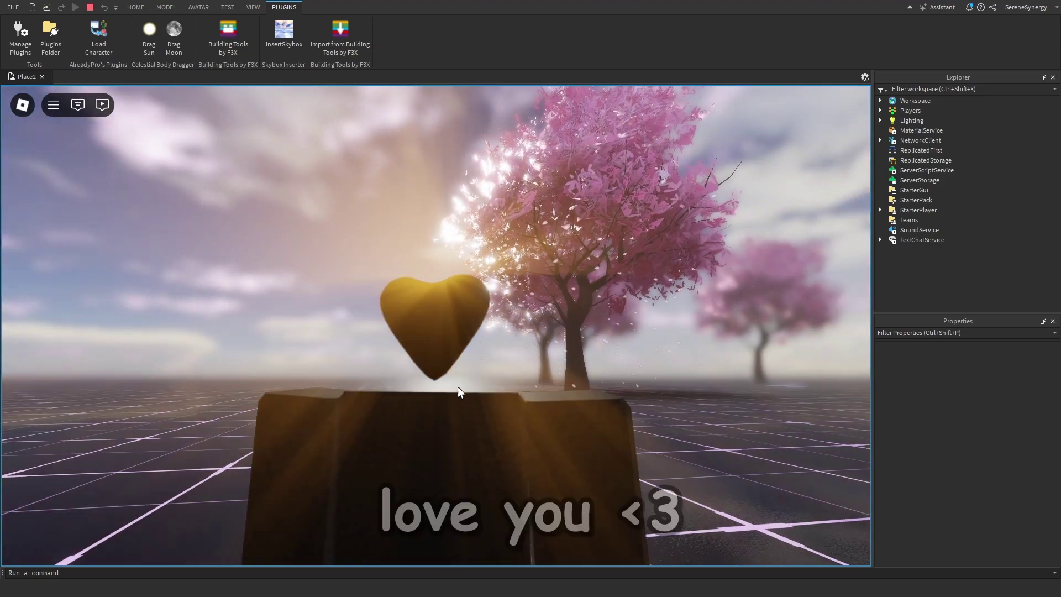